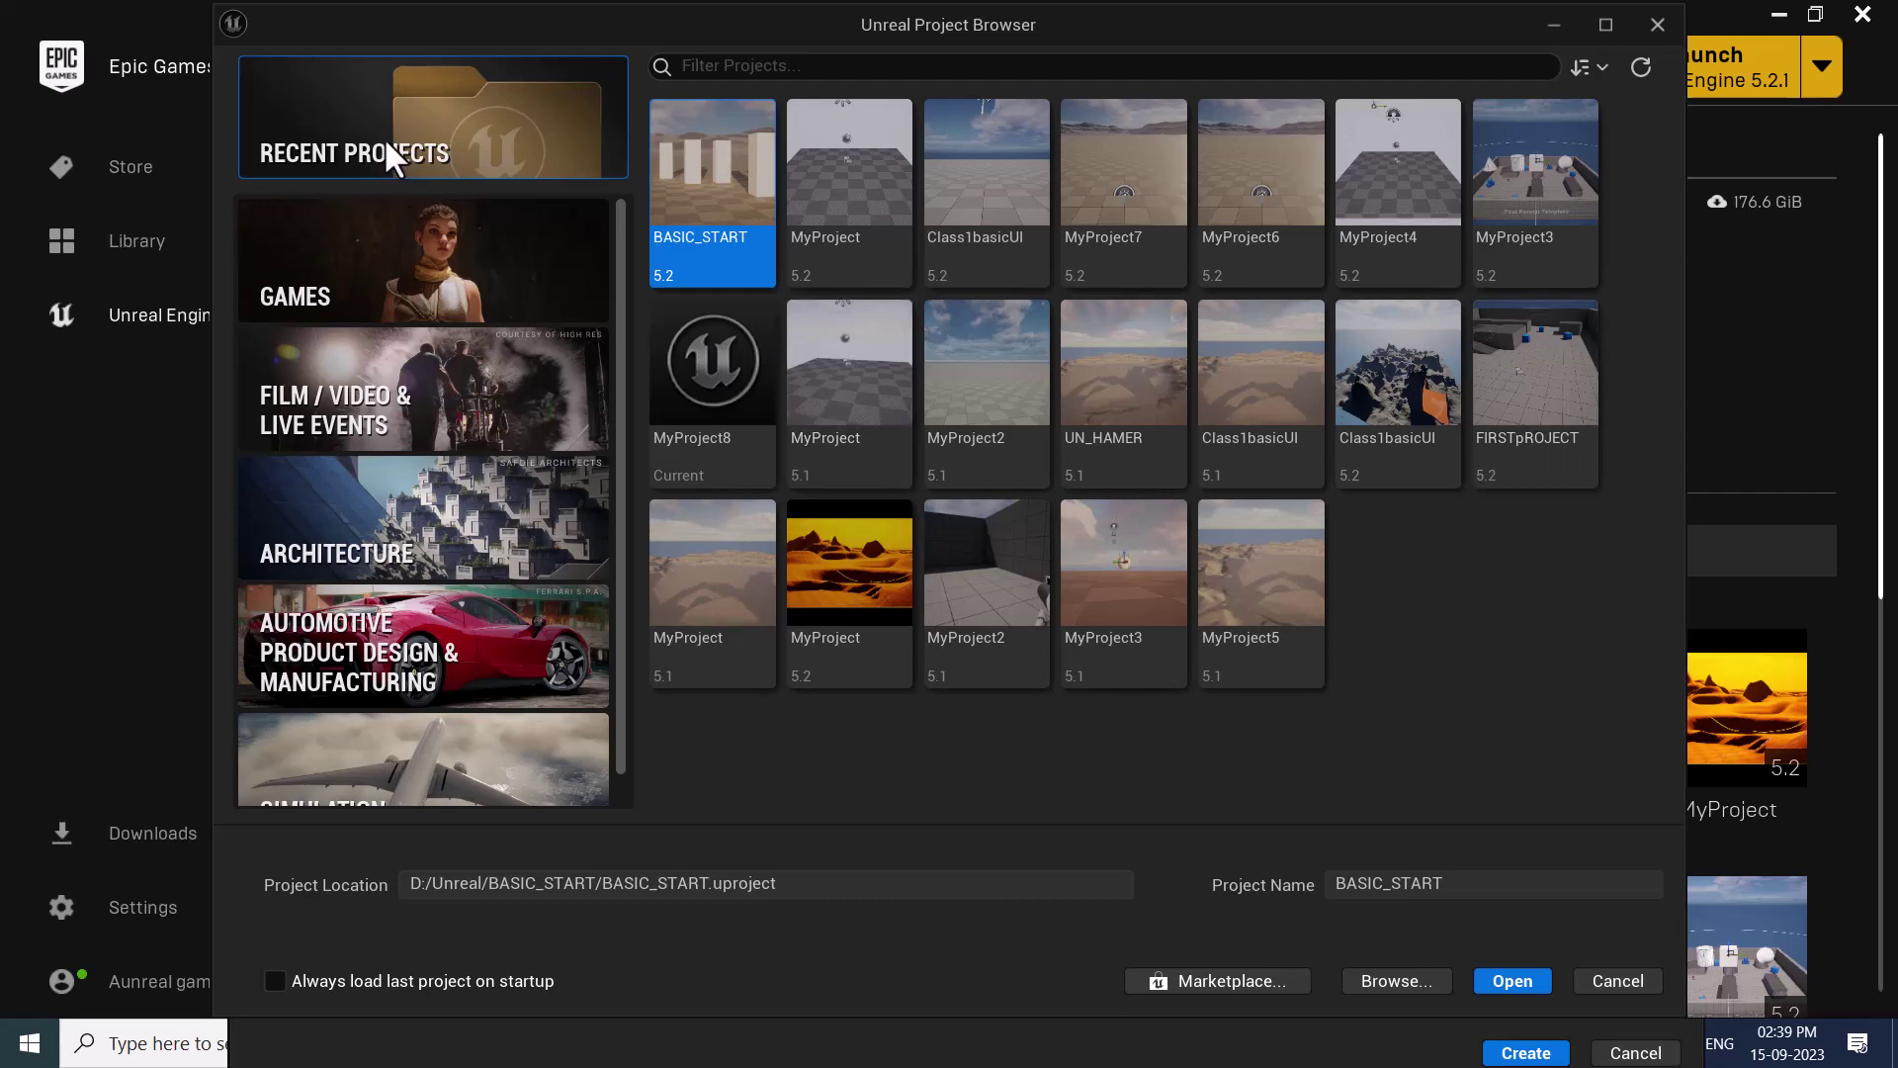
Launch Unreal Engine and create a First Person game project MyProject9 in D:\Unreal.
left_click(1566, 24)
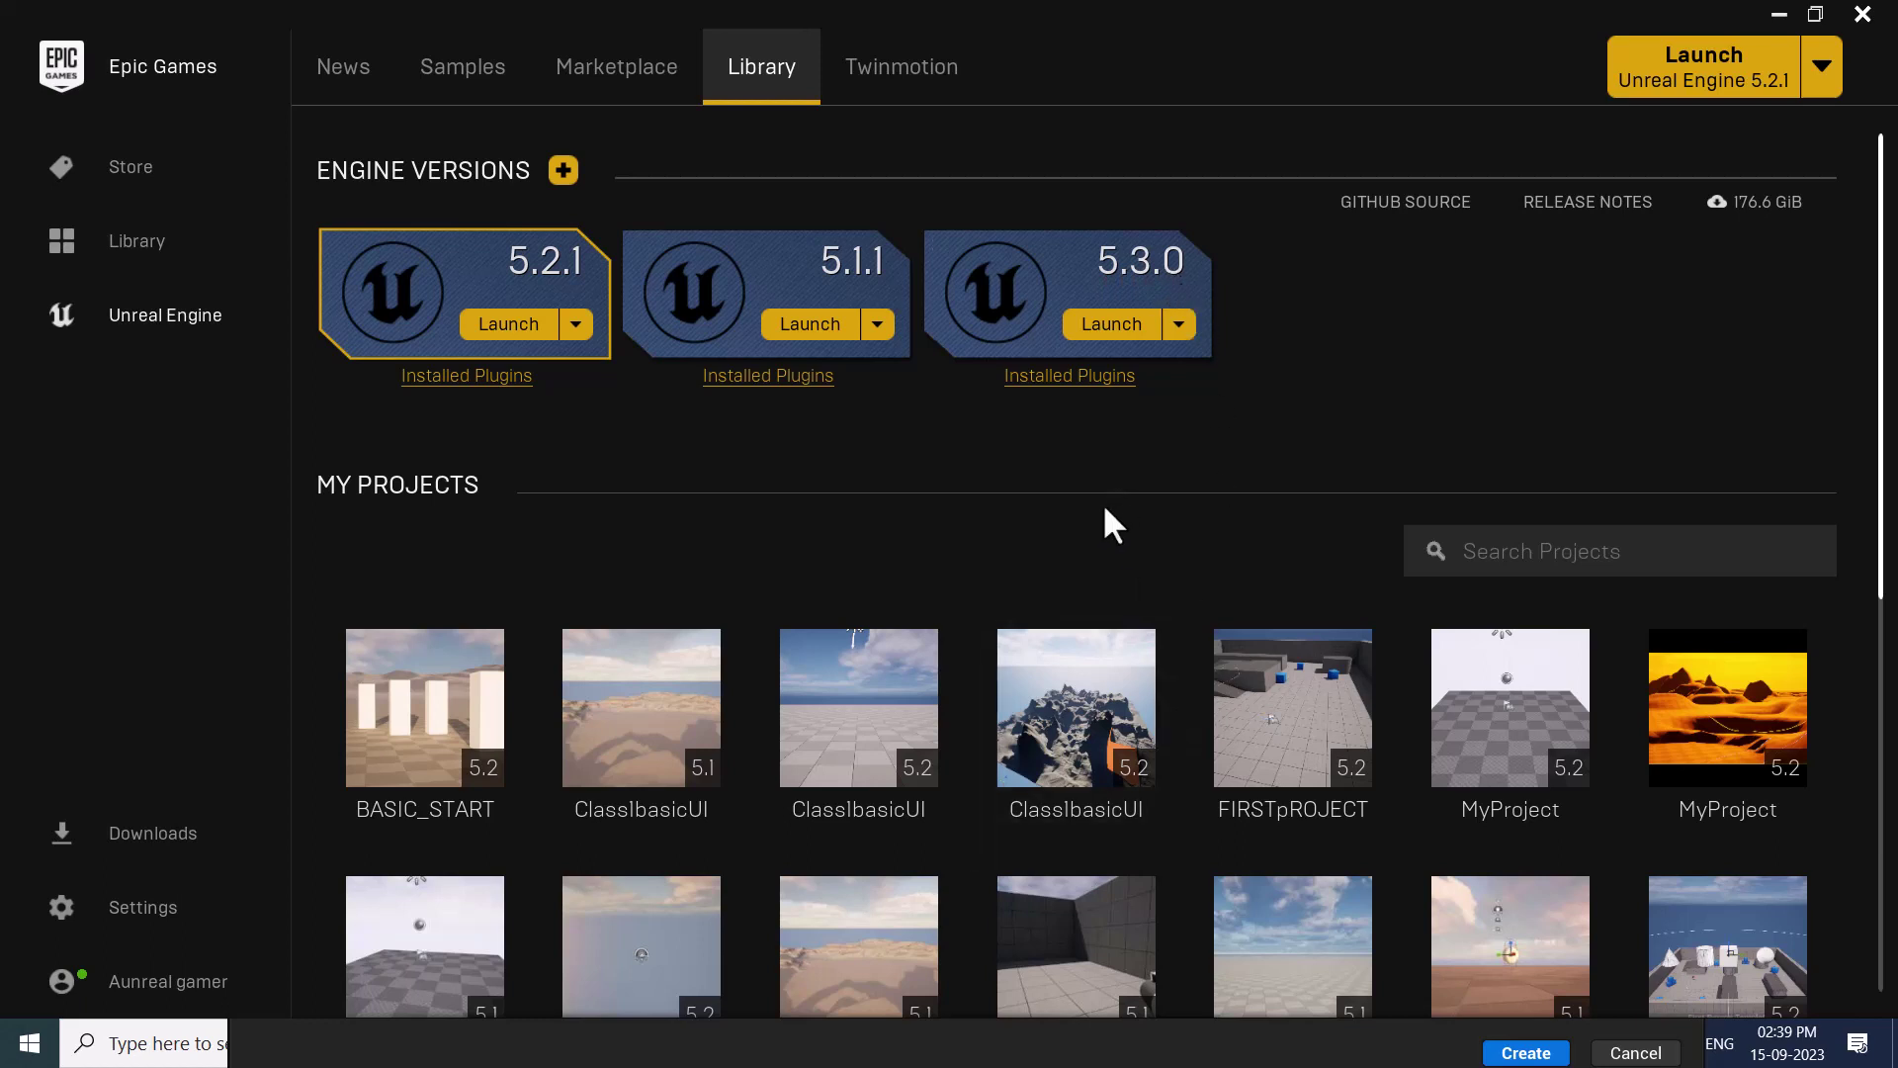
left_click(1113, 327)
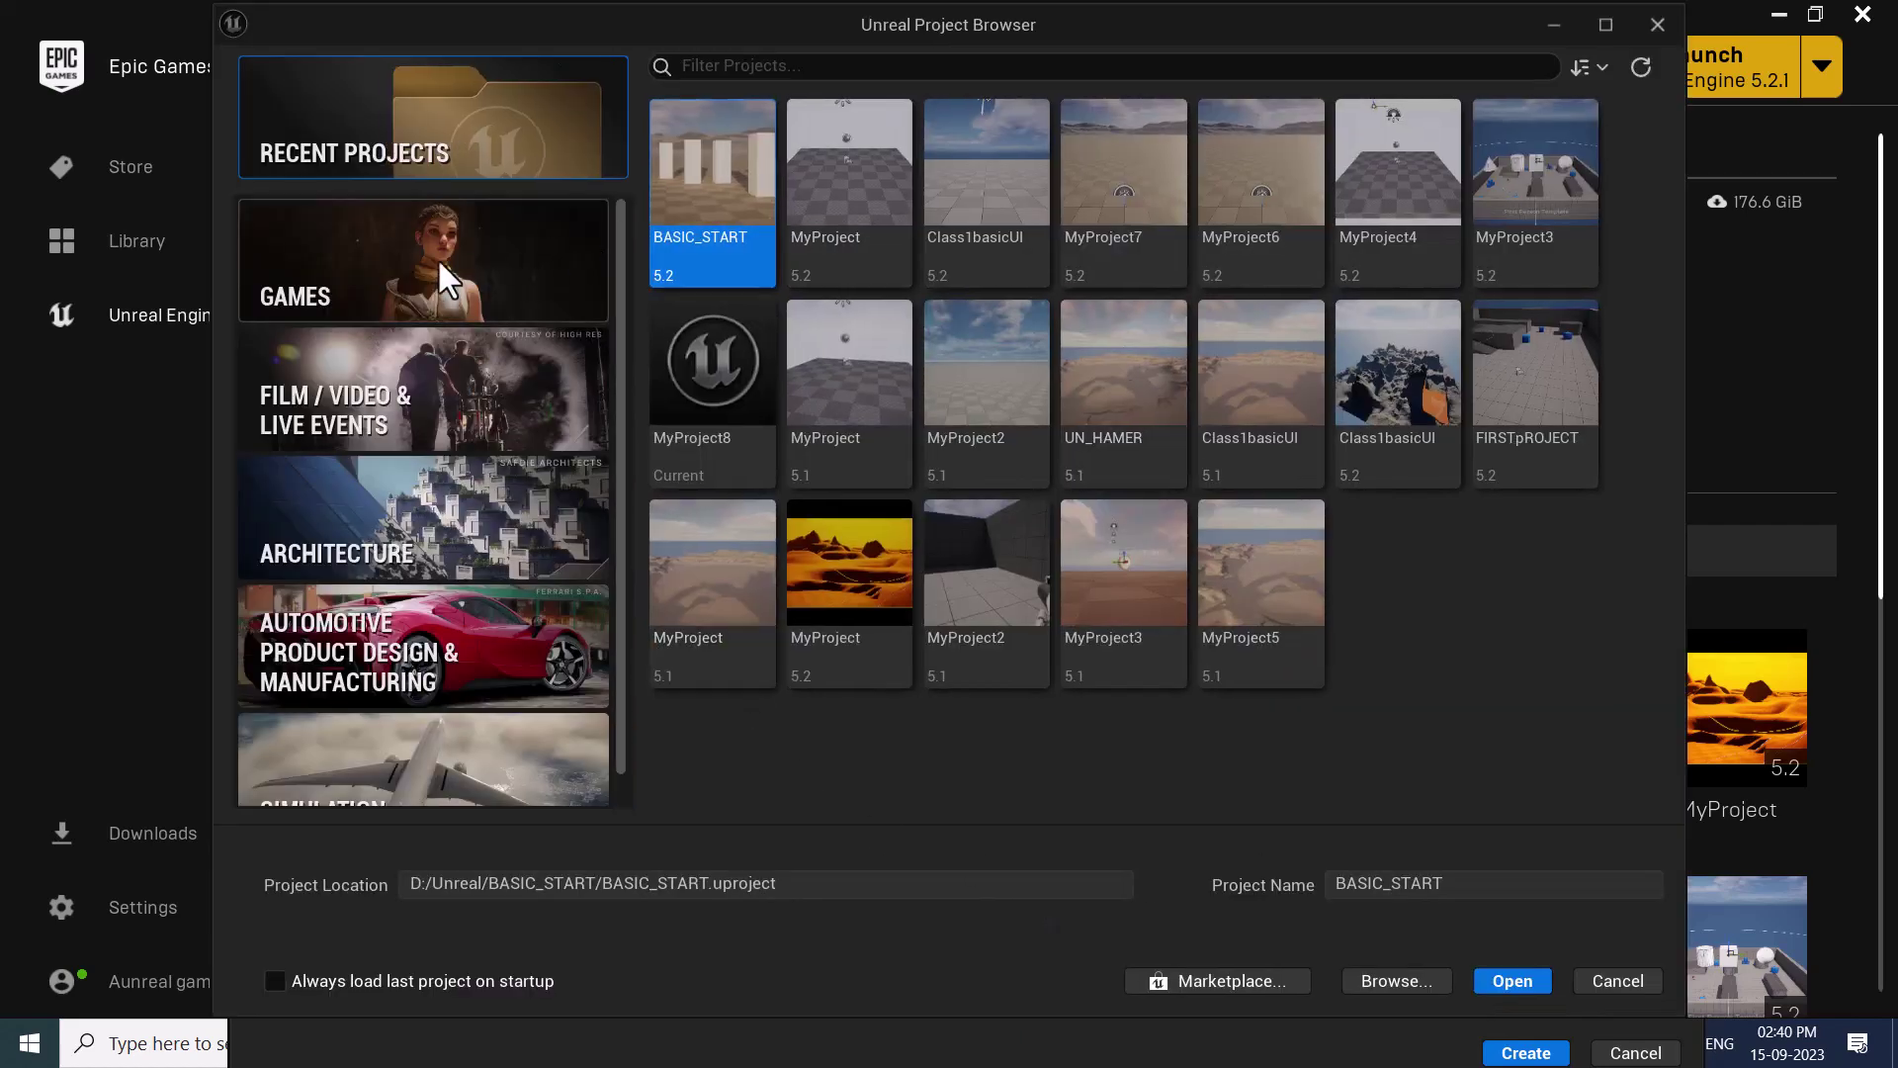
left_click(425, 263)
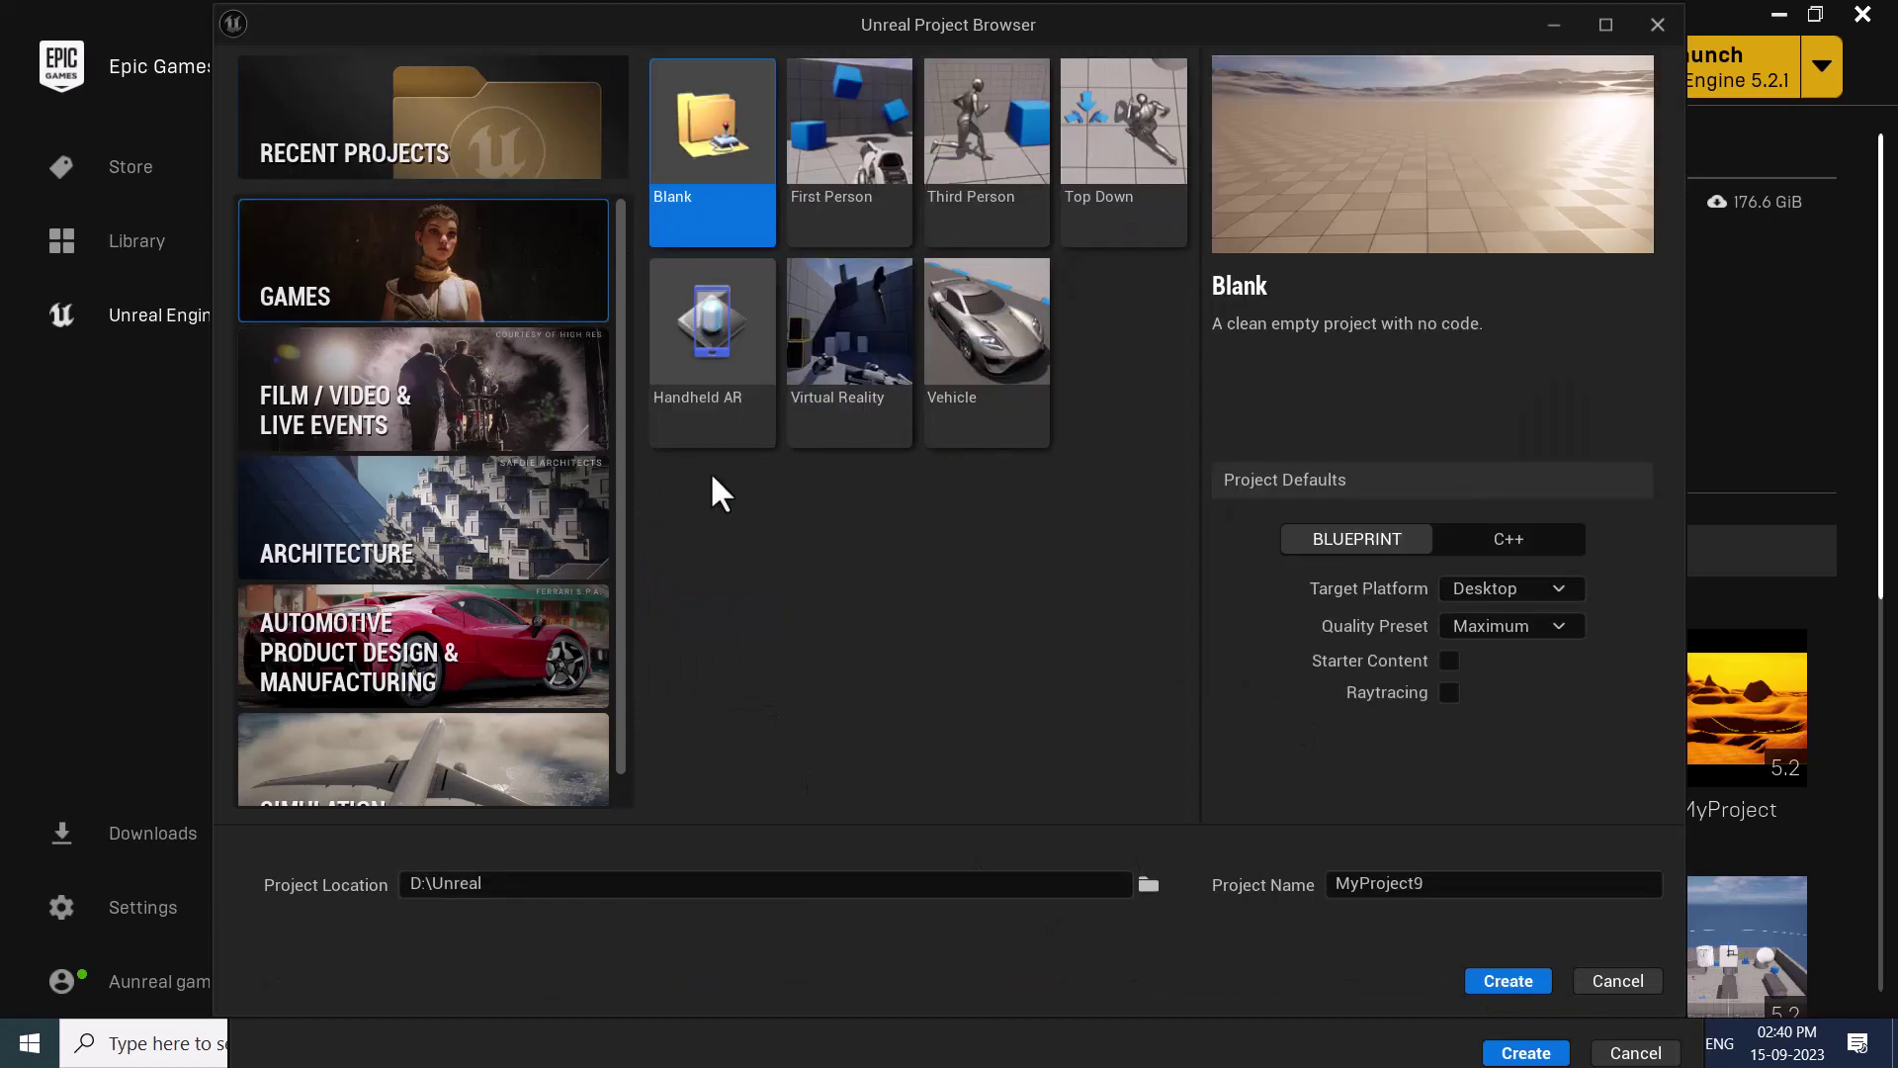
left_click(866, 129)
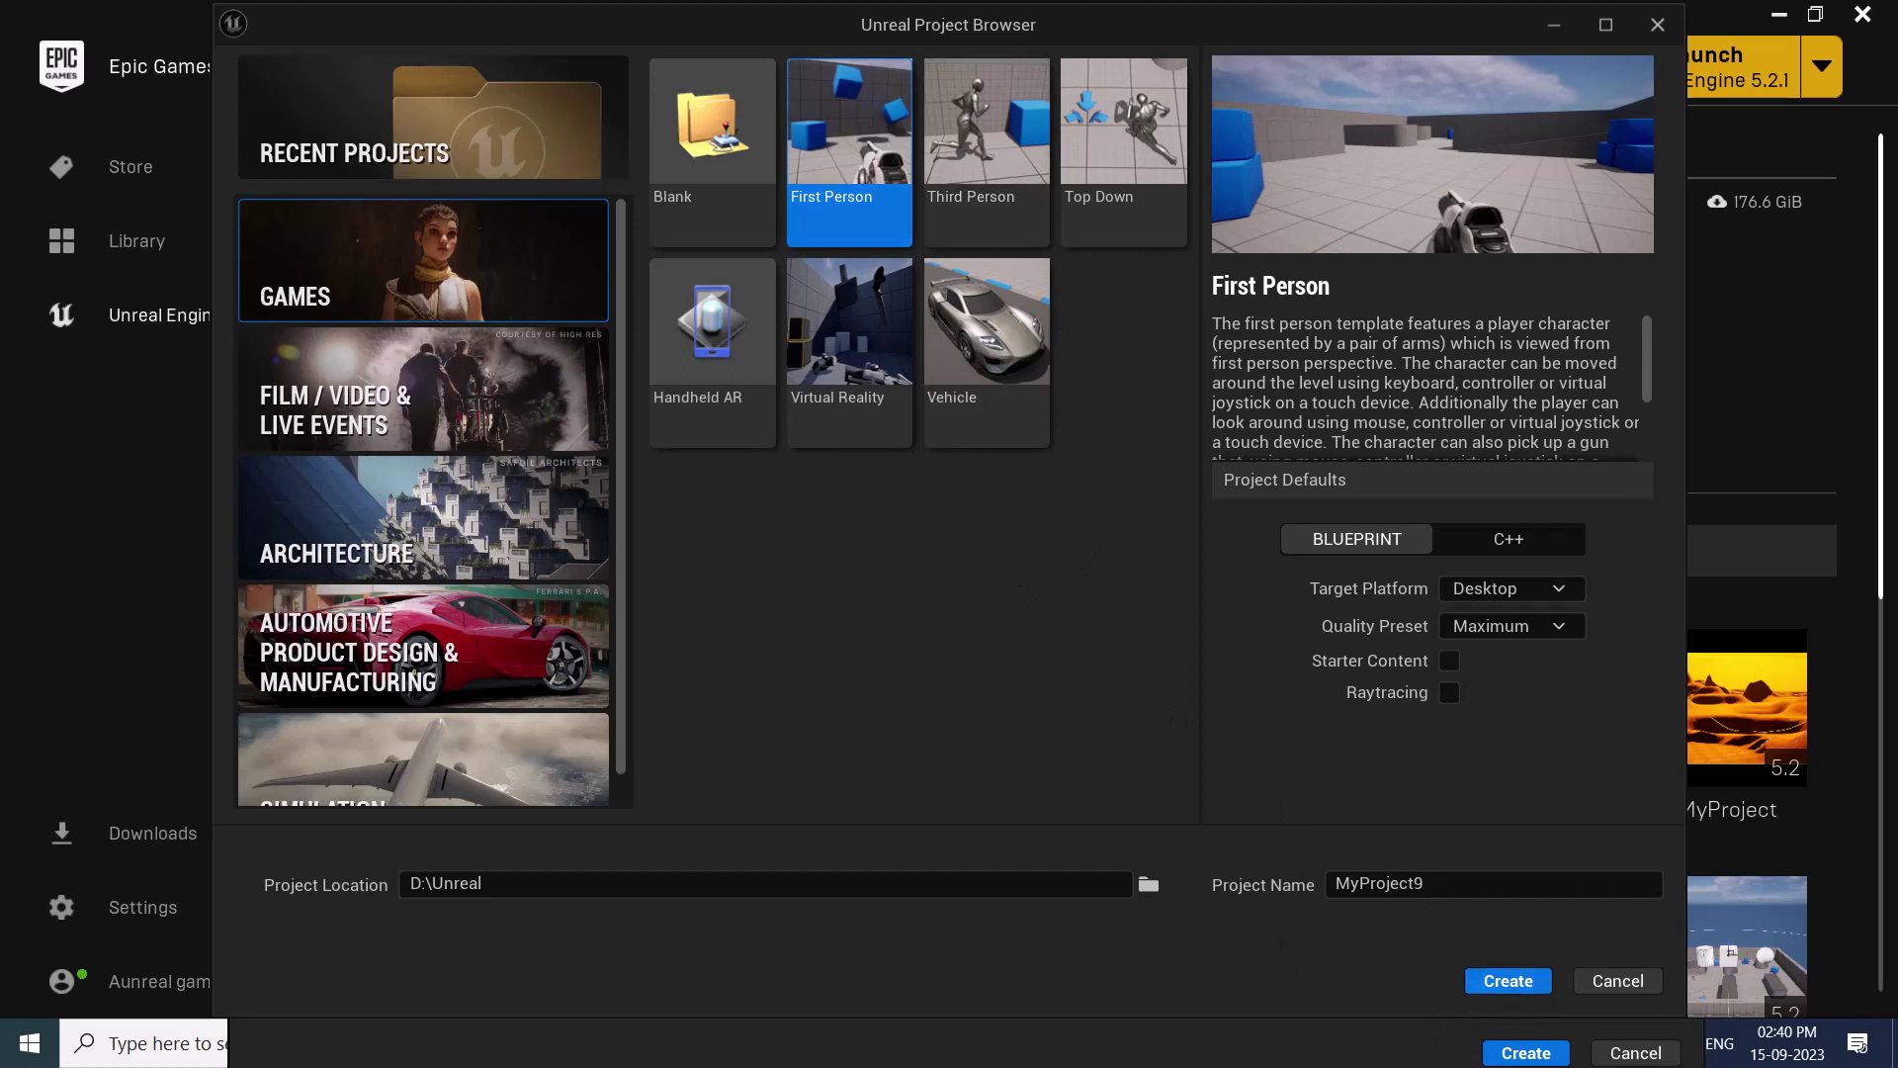
left_click(495, 890)
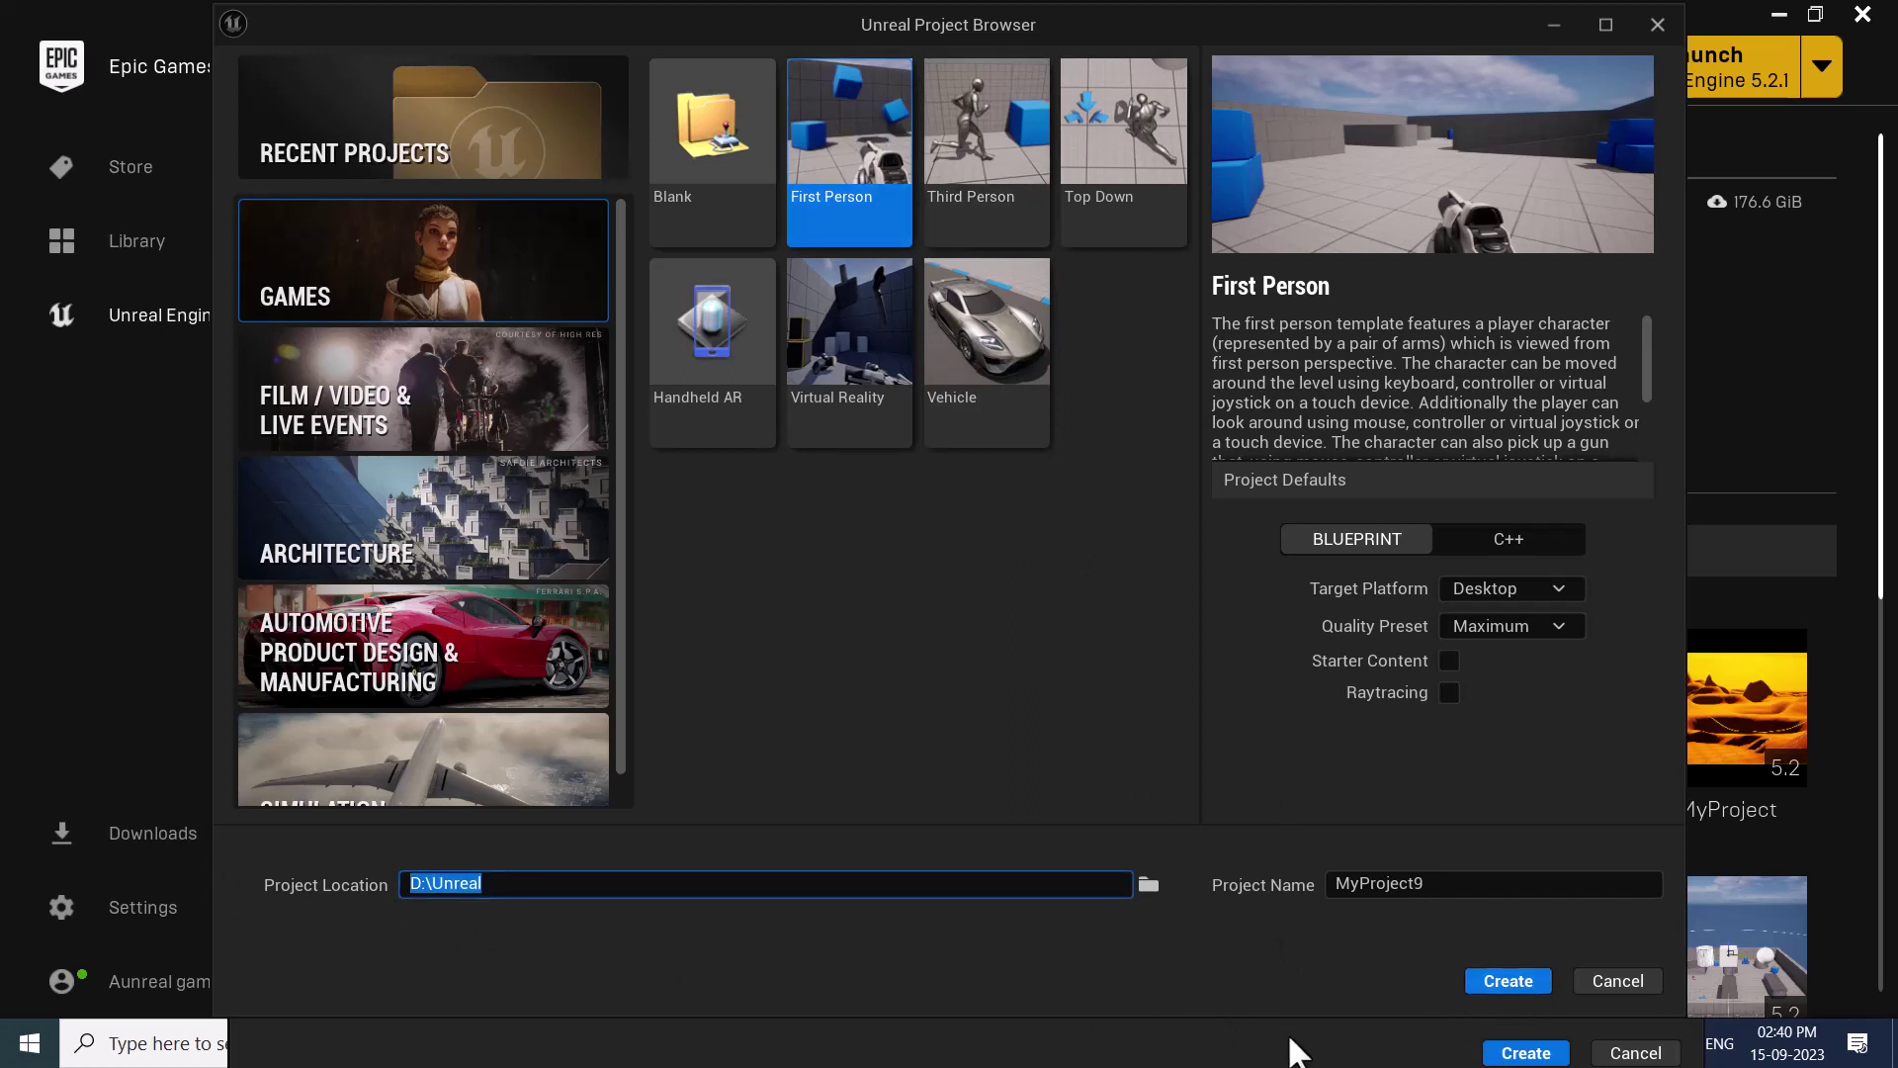
left_click(1503, 979)
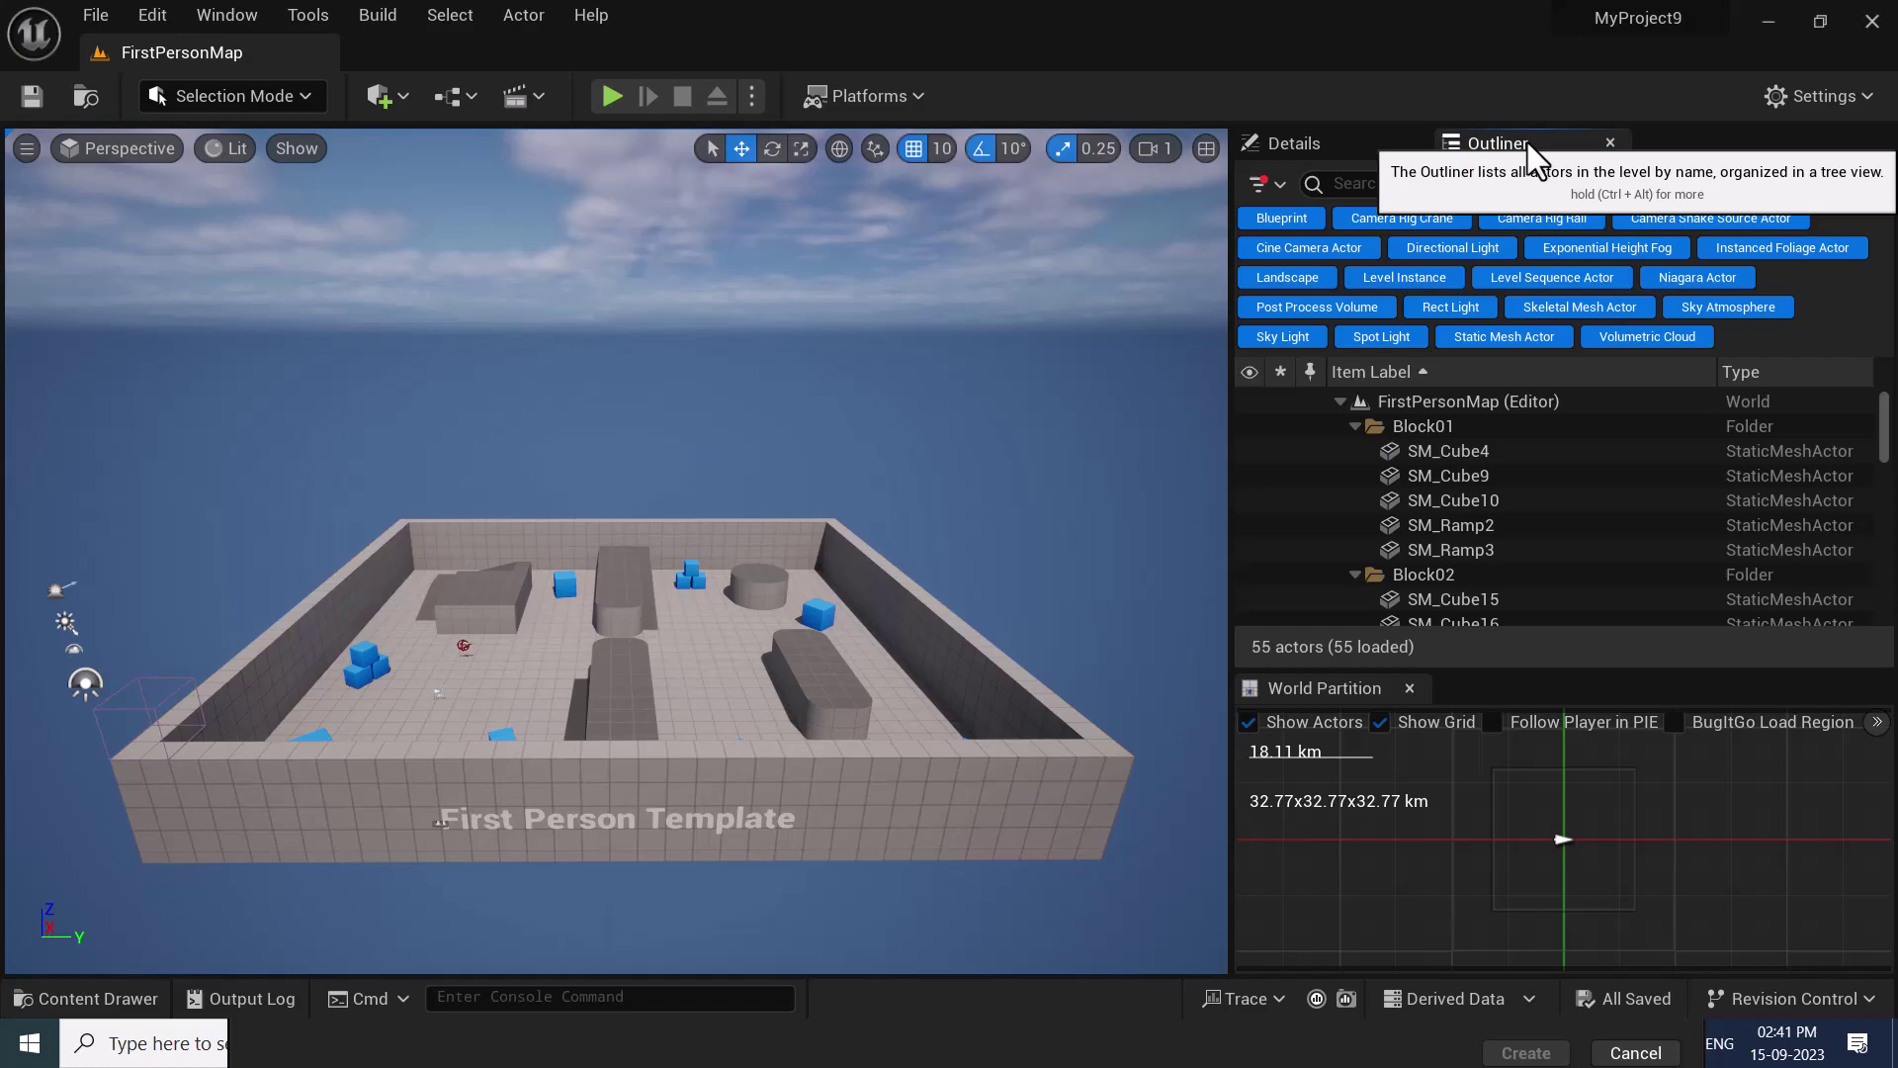
Switch to the Opera Unreal Editor Interface docs, scrolled to the Outliner section.
key("alt+Tab")
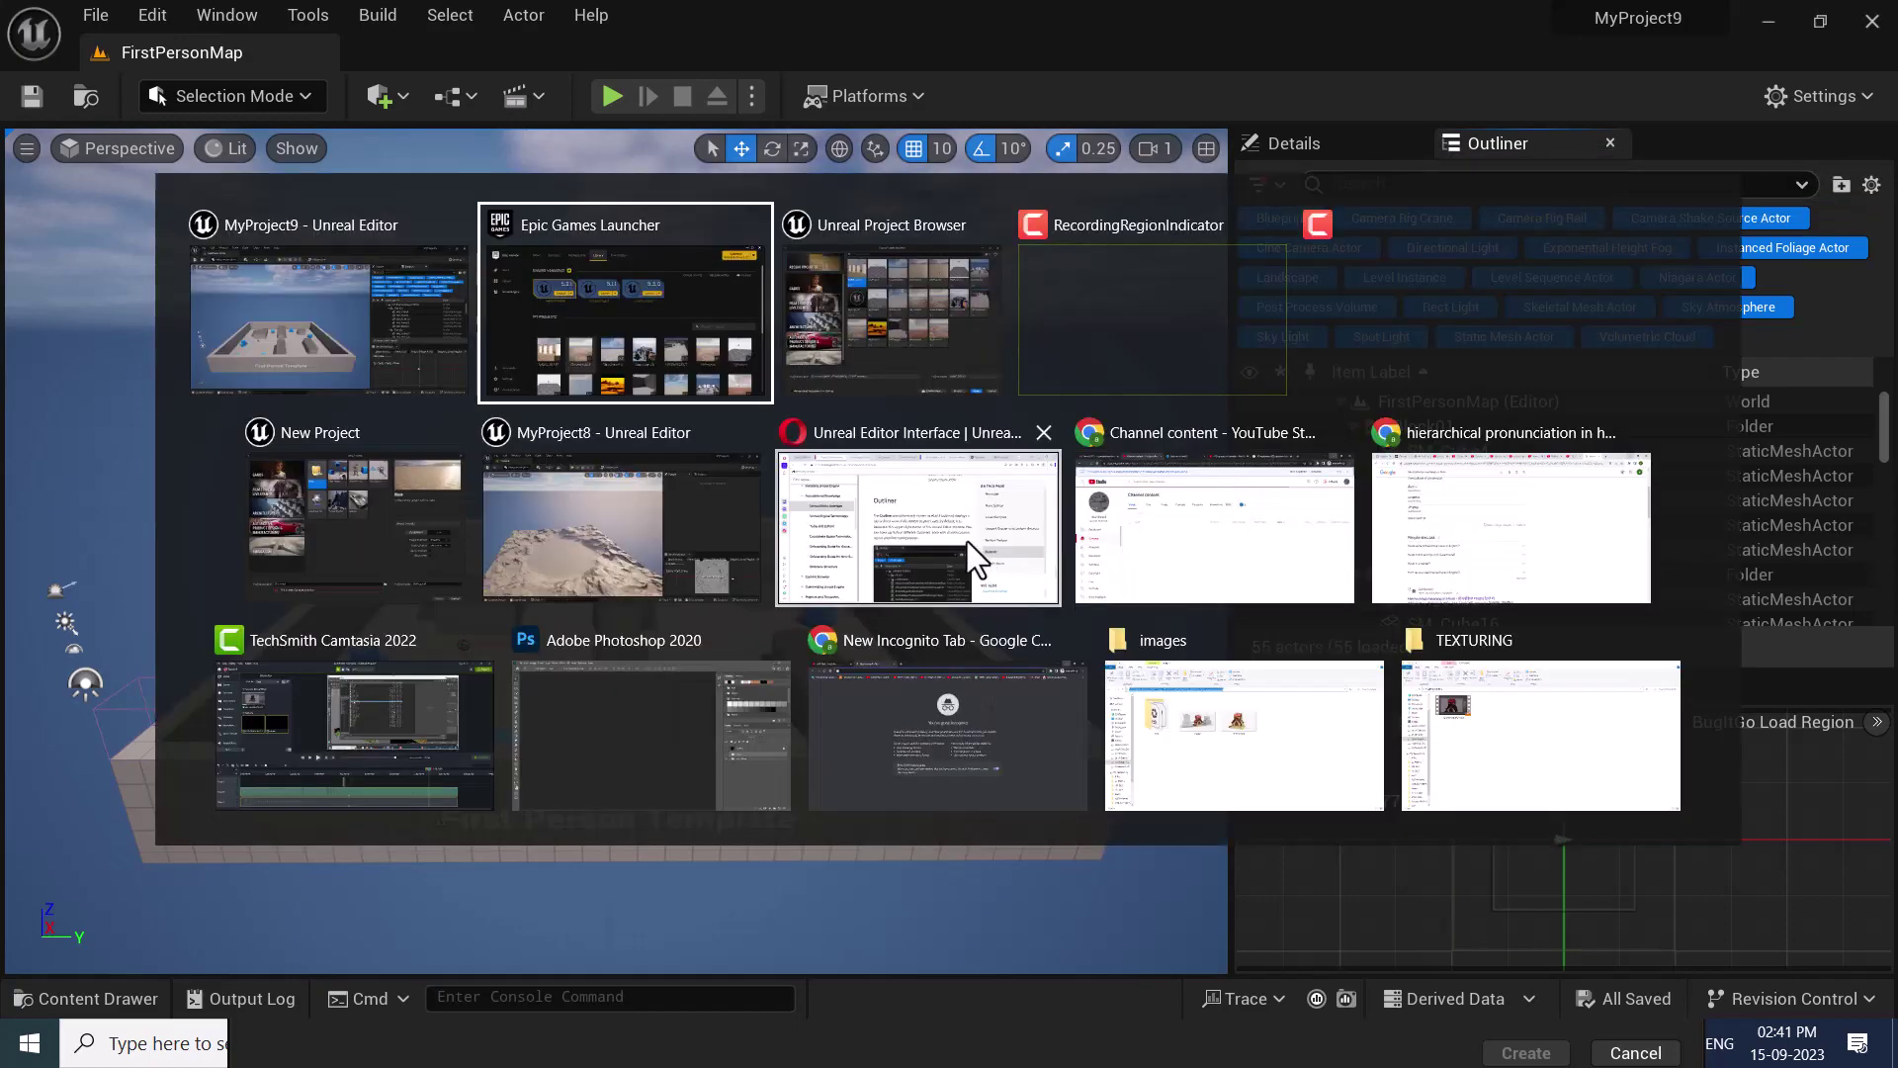
left_click(967, 542)
scroll(1028, 592, "up", 5)
scroll(1028, 591, "down", 4)
scroll(1026, 593, "down", 3)
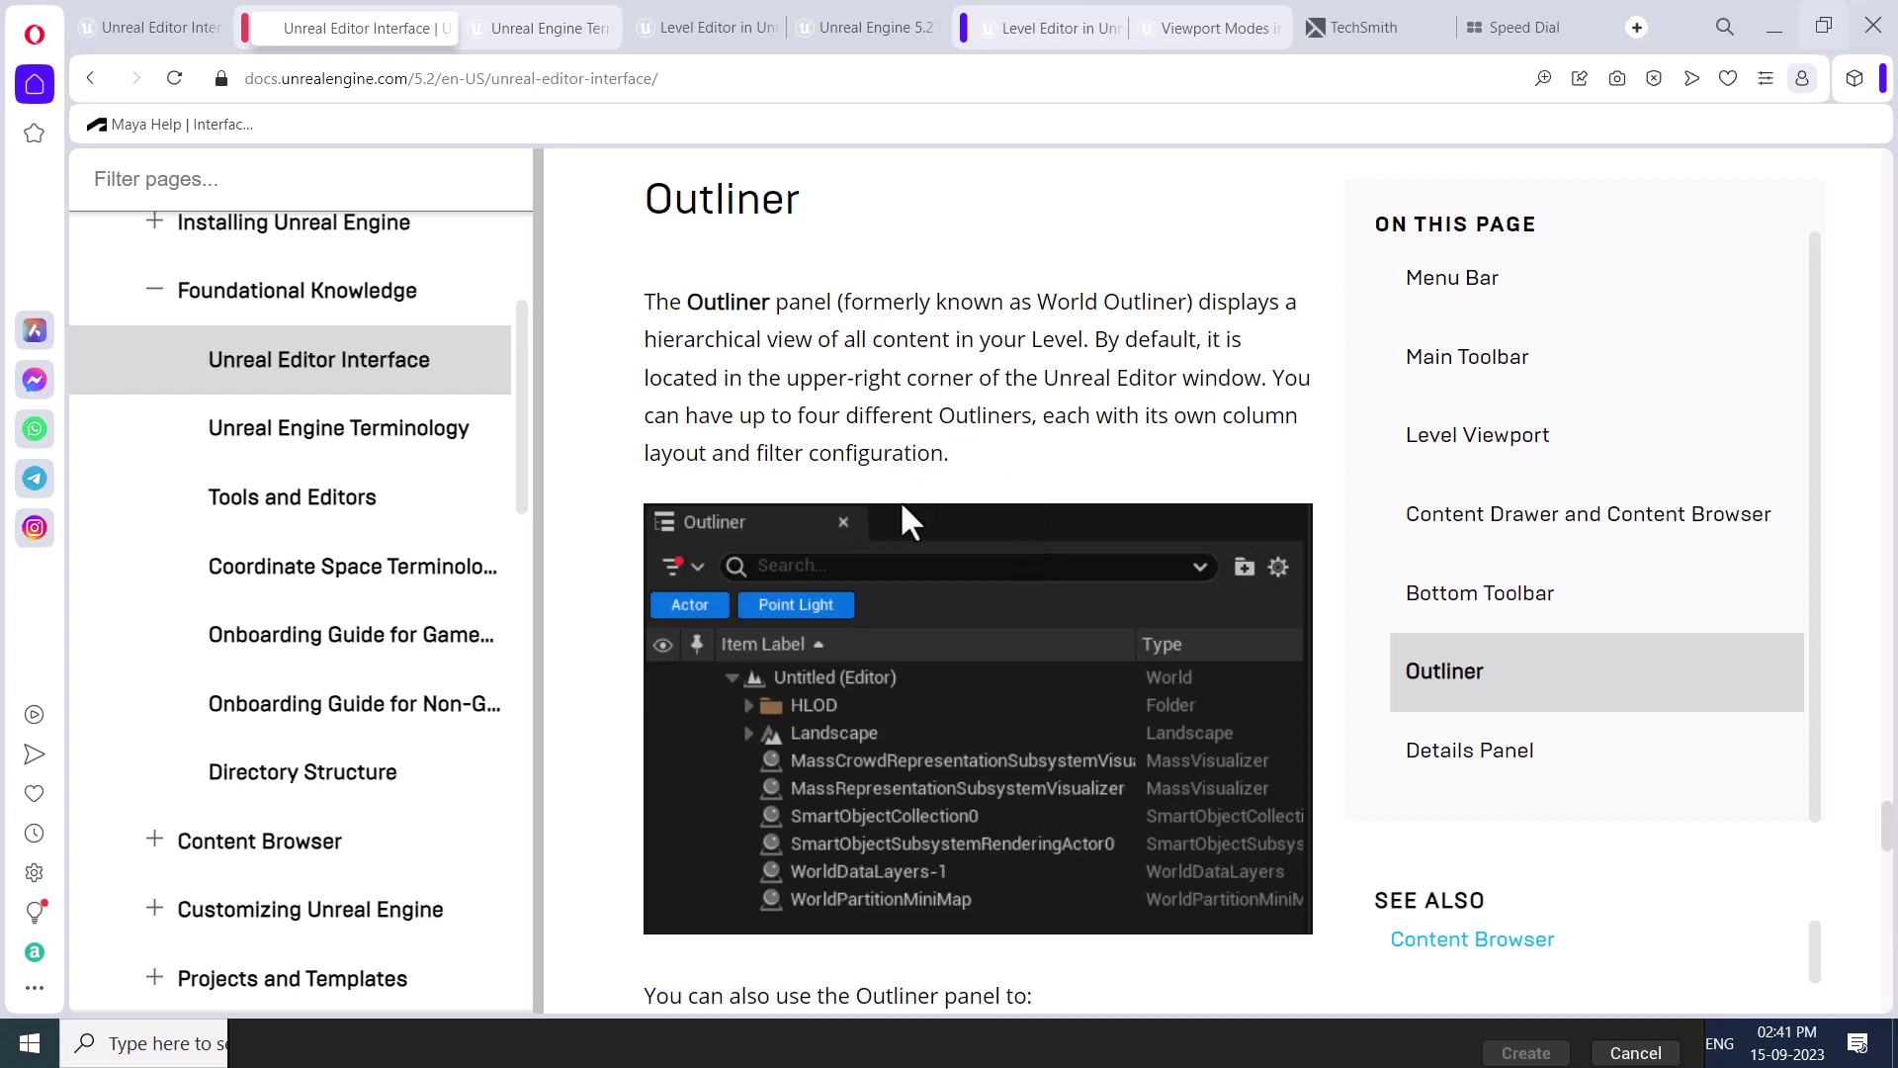
Highlight the Outliner intro and the phrase about all Level content, then minimize Opera.
left_click_drag(644, 301, 762, 302)
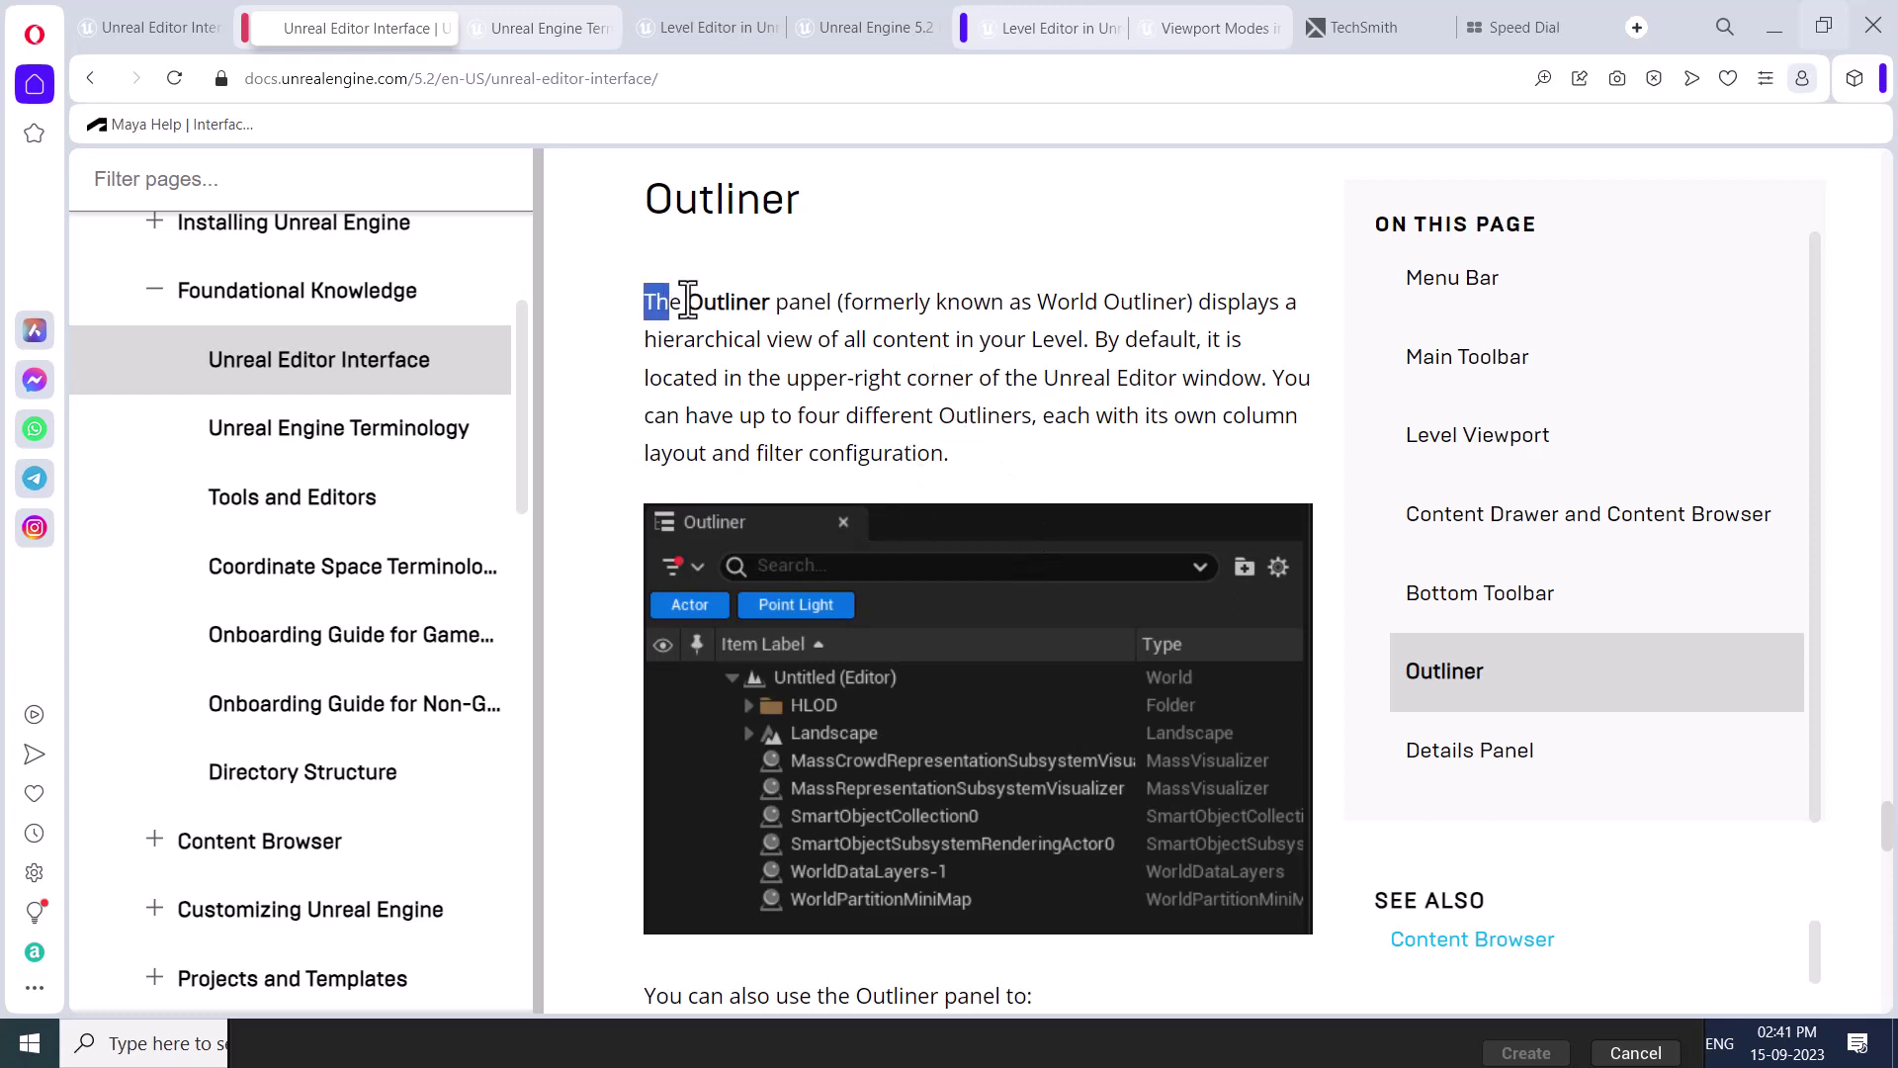
left_click(1322, 331)
left_click_drag(813, 339, 1054, 339)
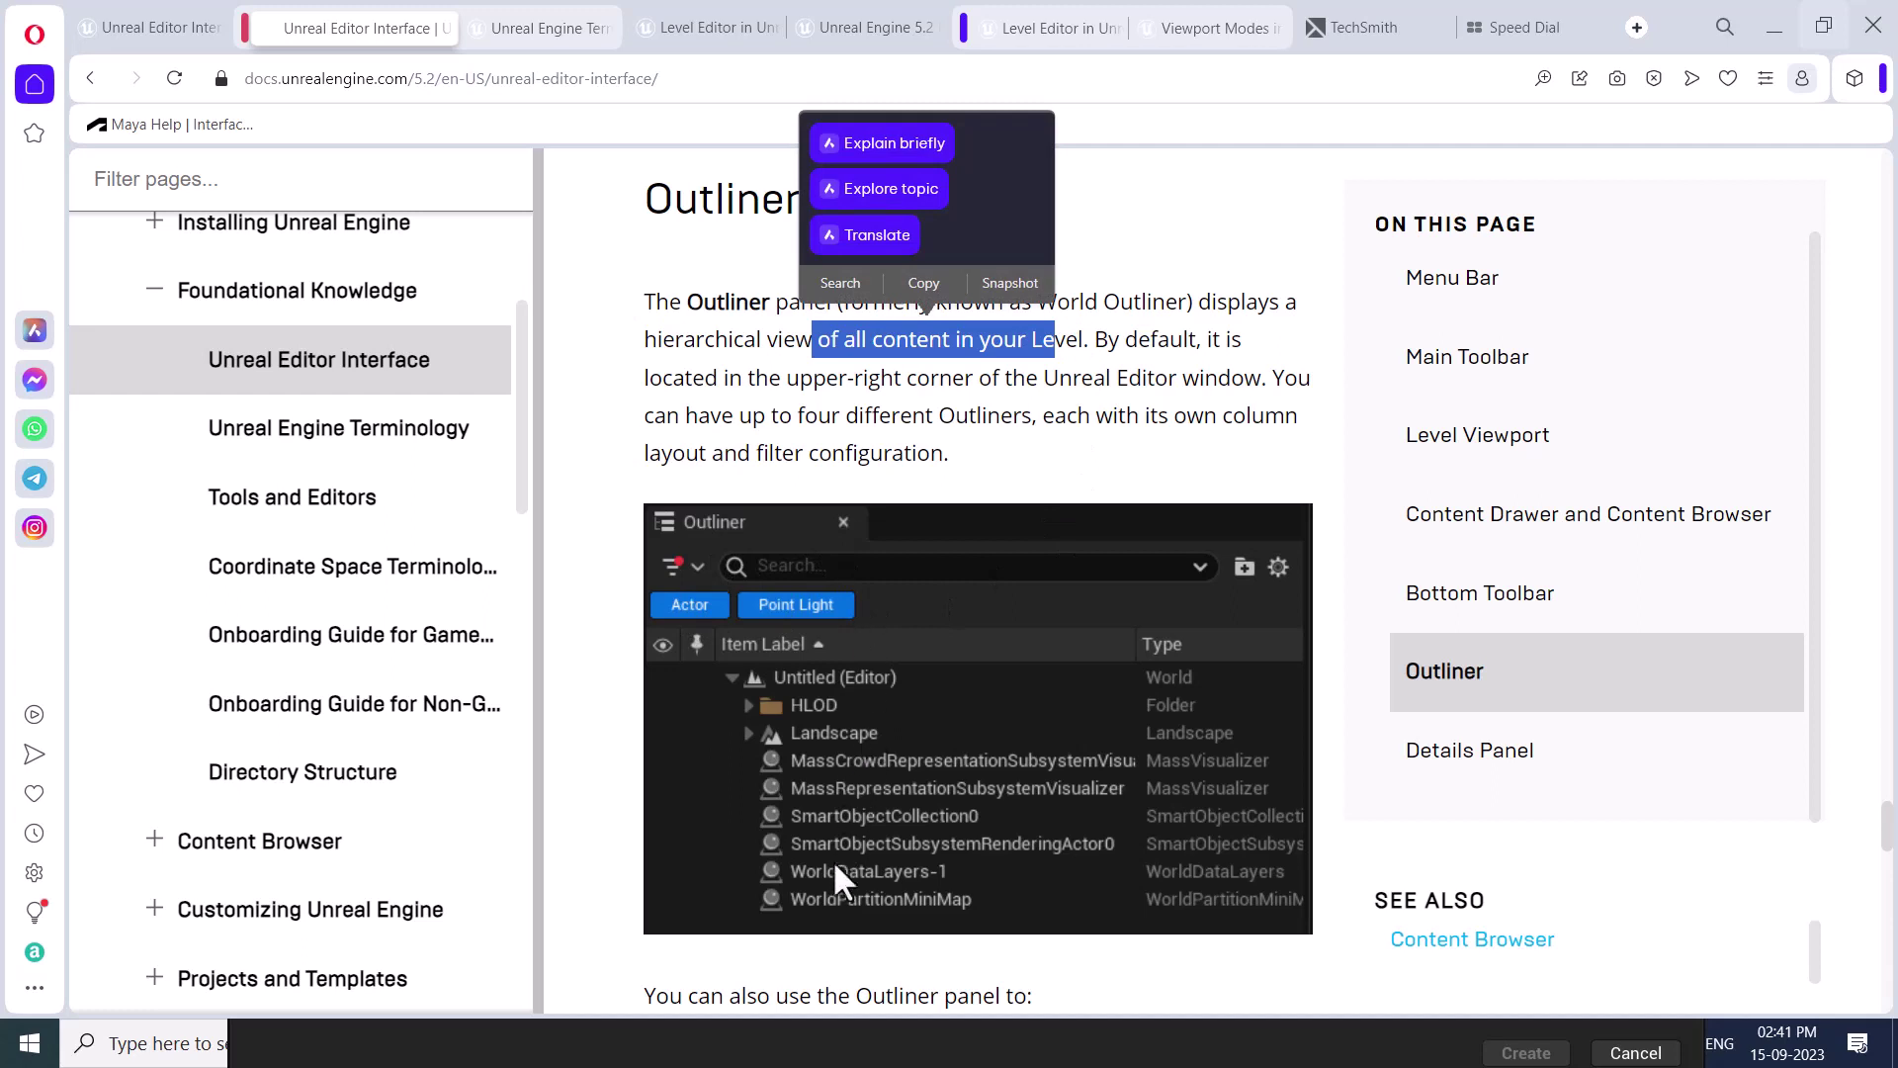
scroll(815, 756, "down", 2)
scroll(816, 769, "up", 1)
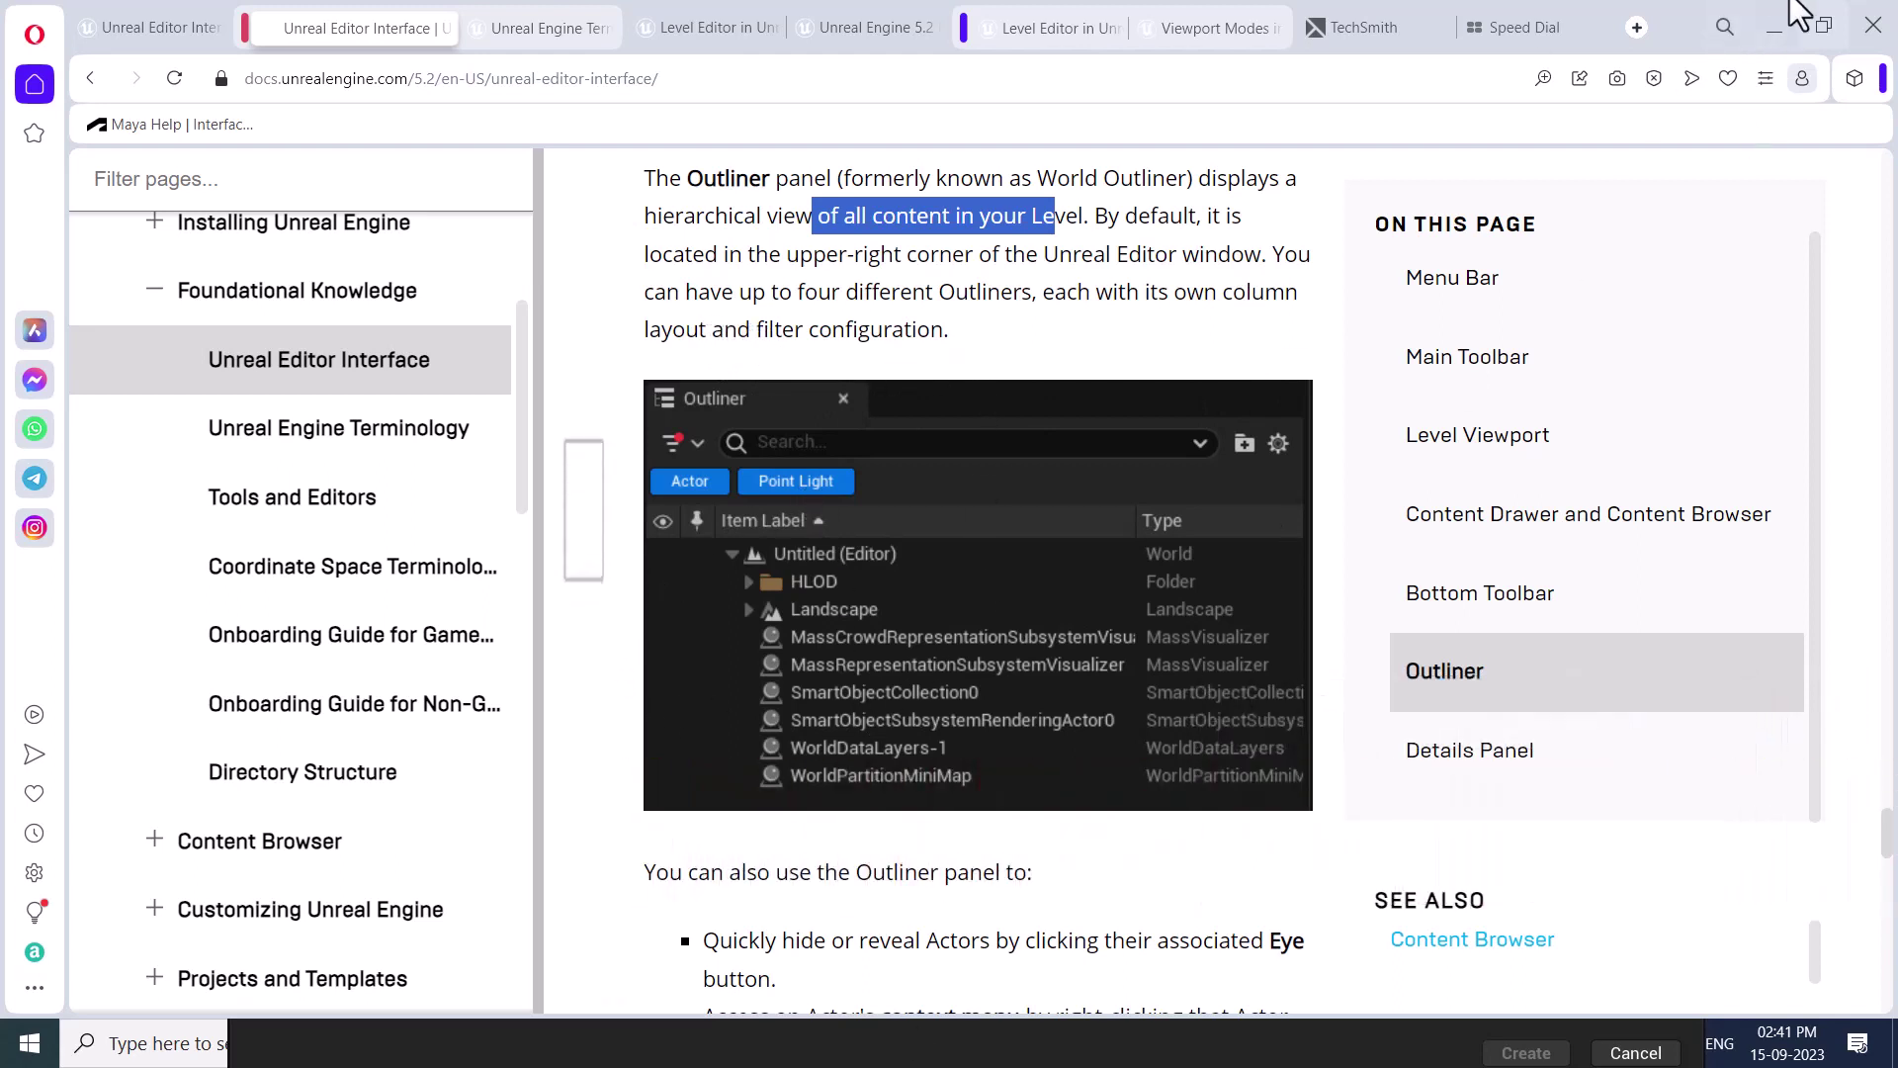
left_click(1774, 27)
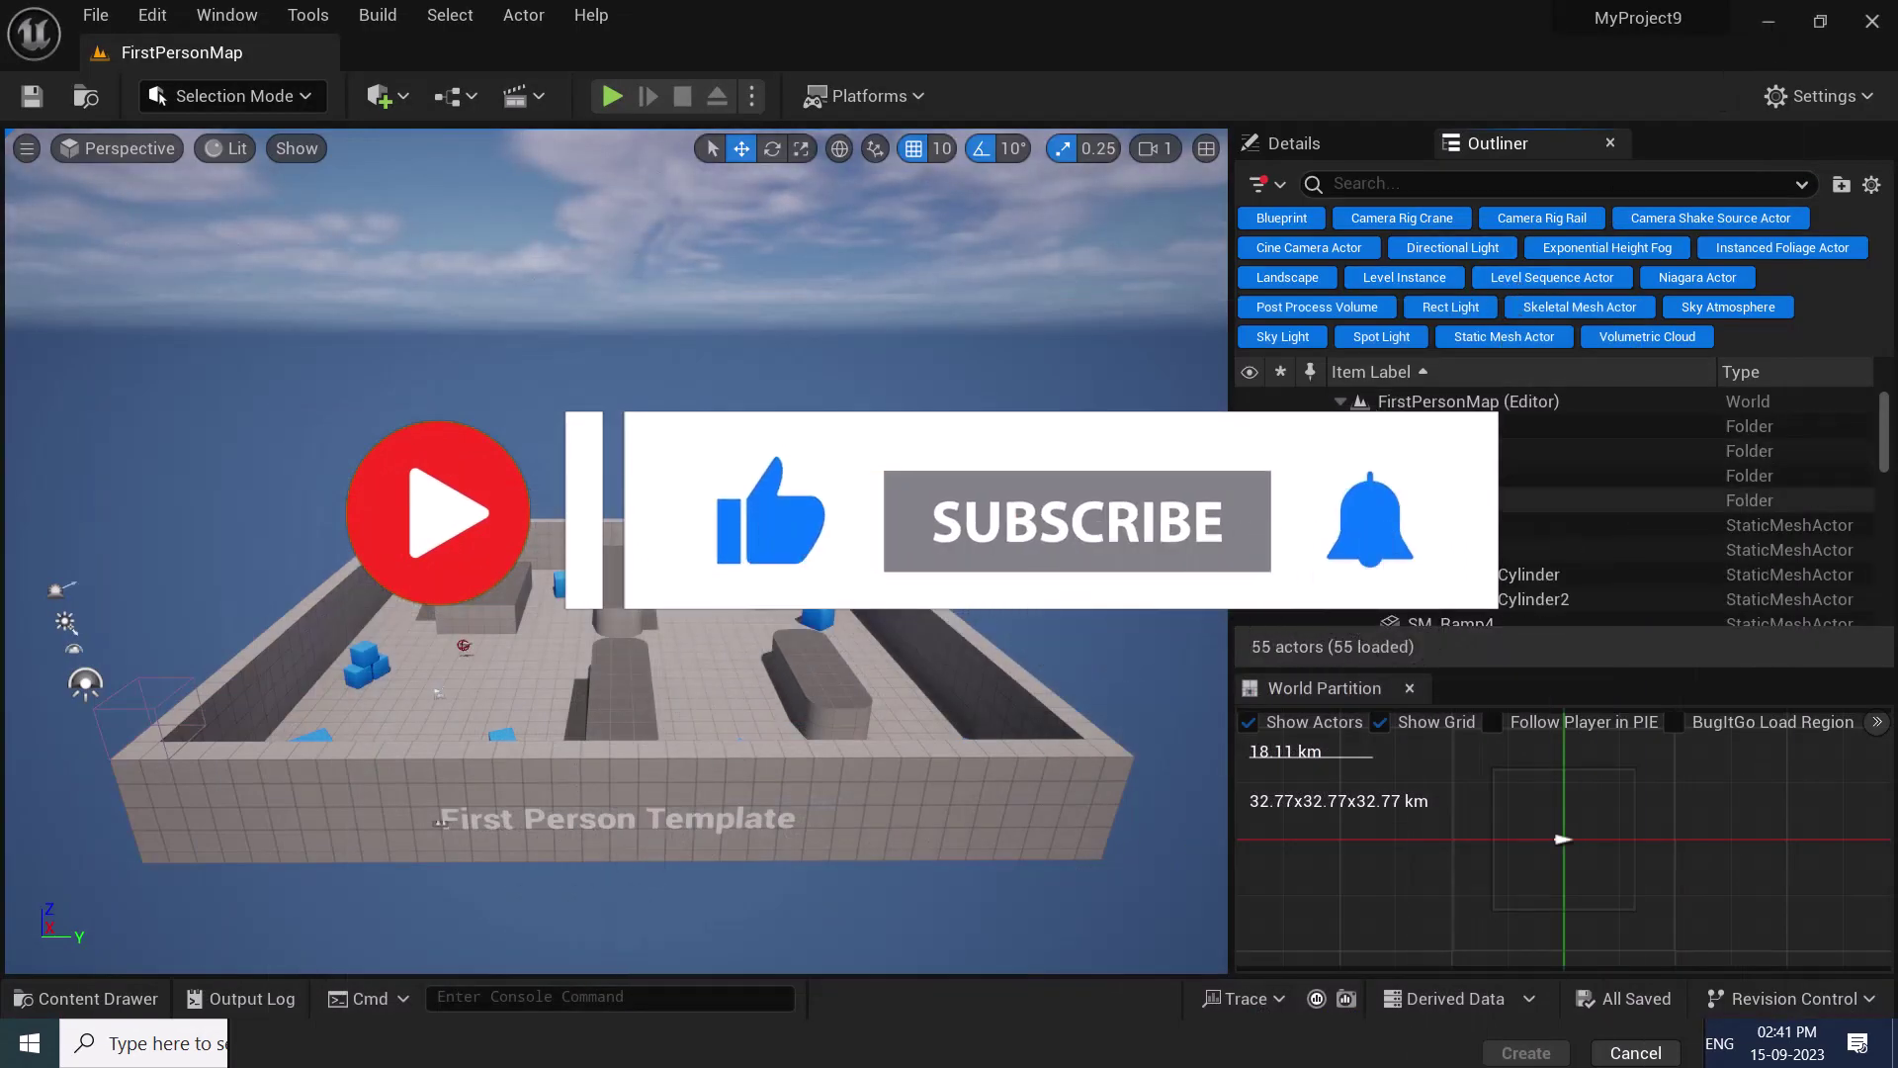
Collapse the Outliner folders, including Lighting, Playground and SimulatedCubes.
left_click(1355, 476)
left_click(1354, 500)
left_click(1354, 525)
left_click(1354, 549)
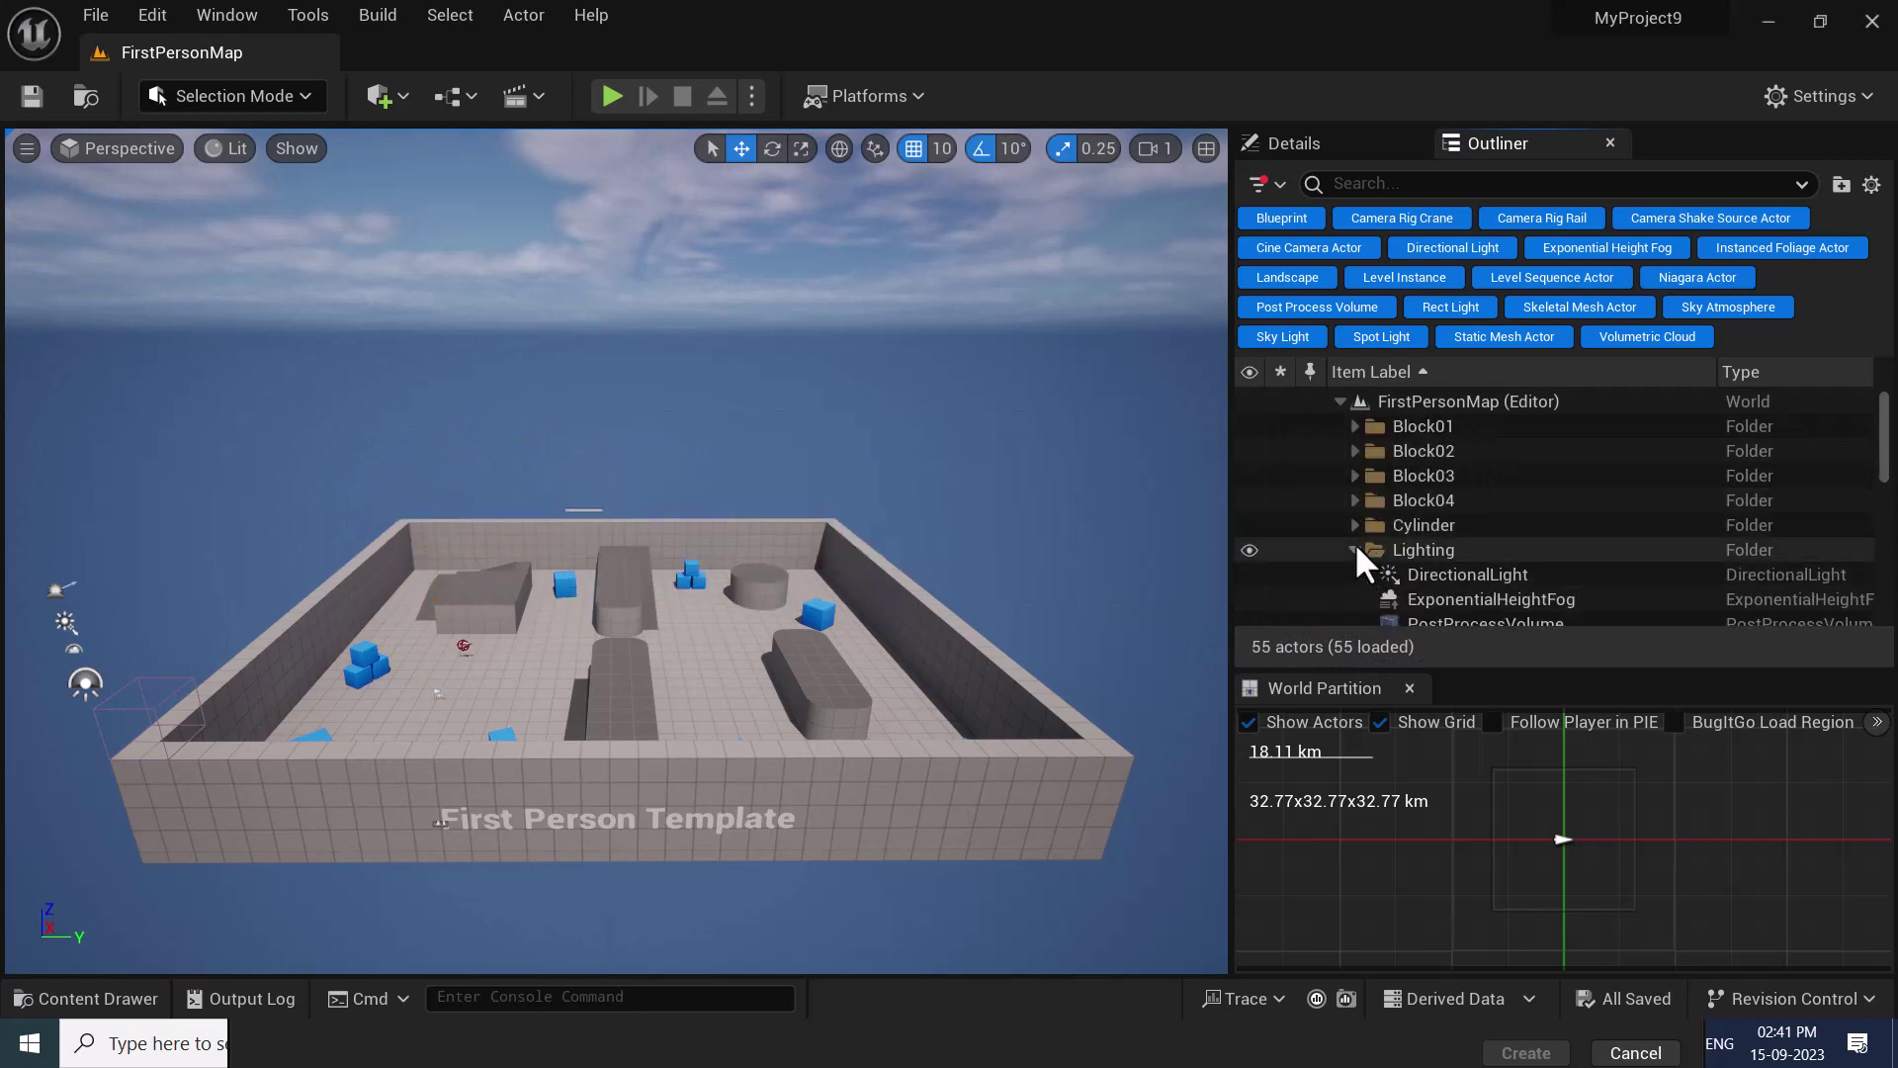
left_click(1355, 550)
left_click(1354, 574)
left_click(1354, 574)
left_click(1354, 599)
scroll(1402, 496, "down", 3)
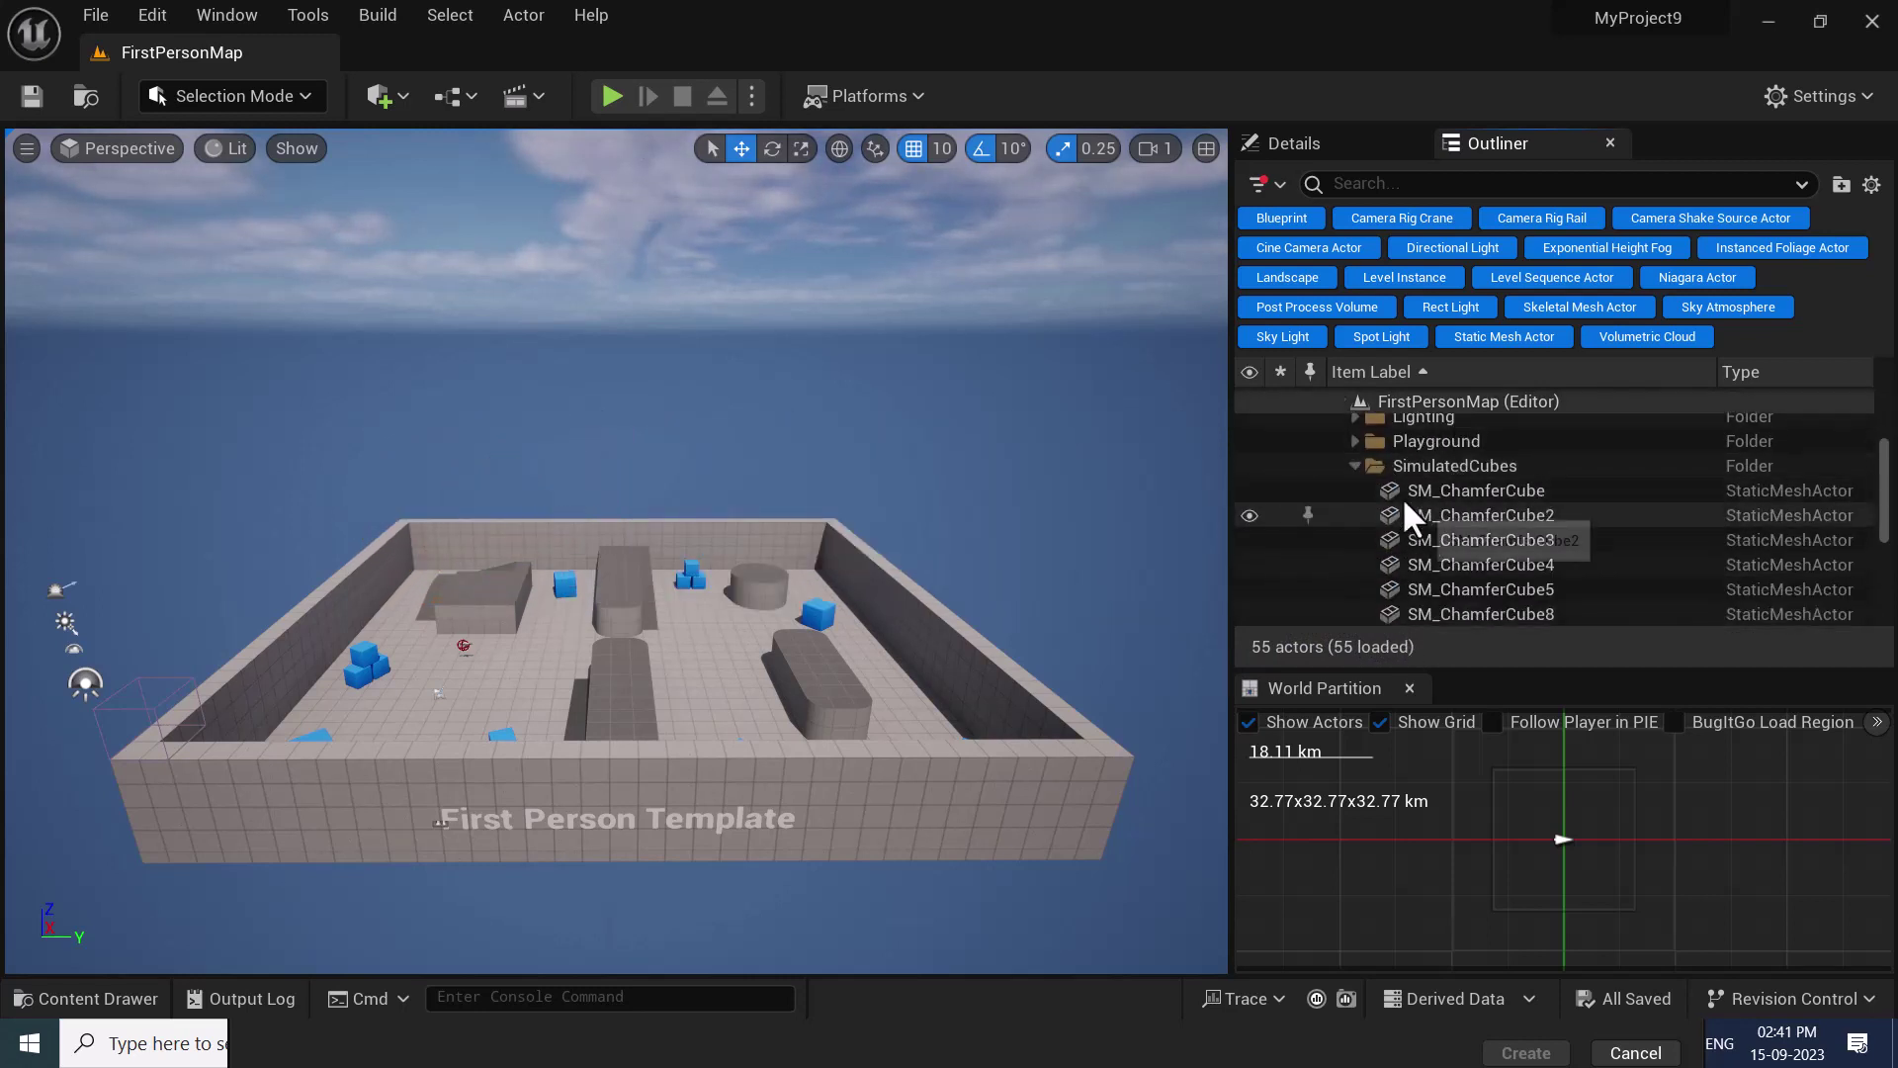
left_click(1354, 463)
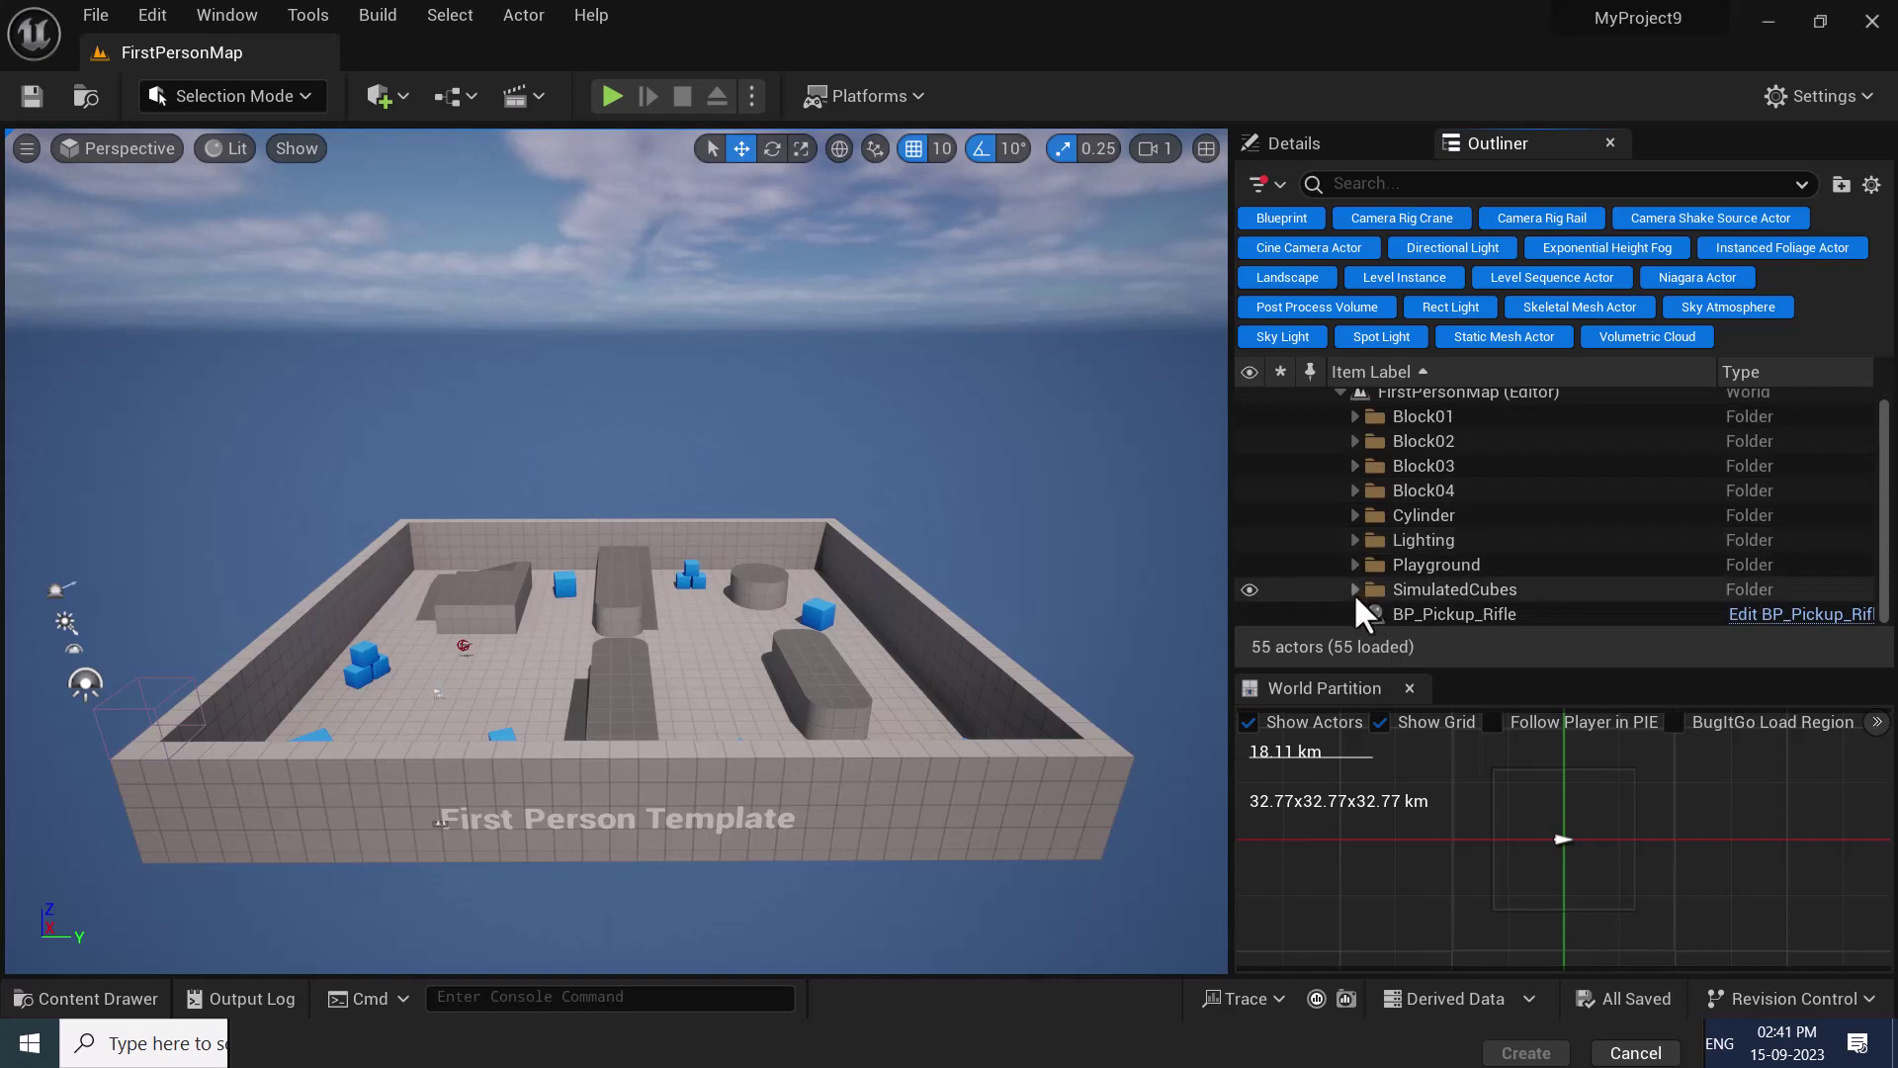
scroll(1461, 502, "up", 1)
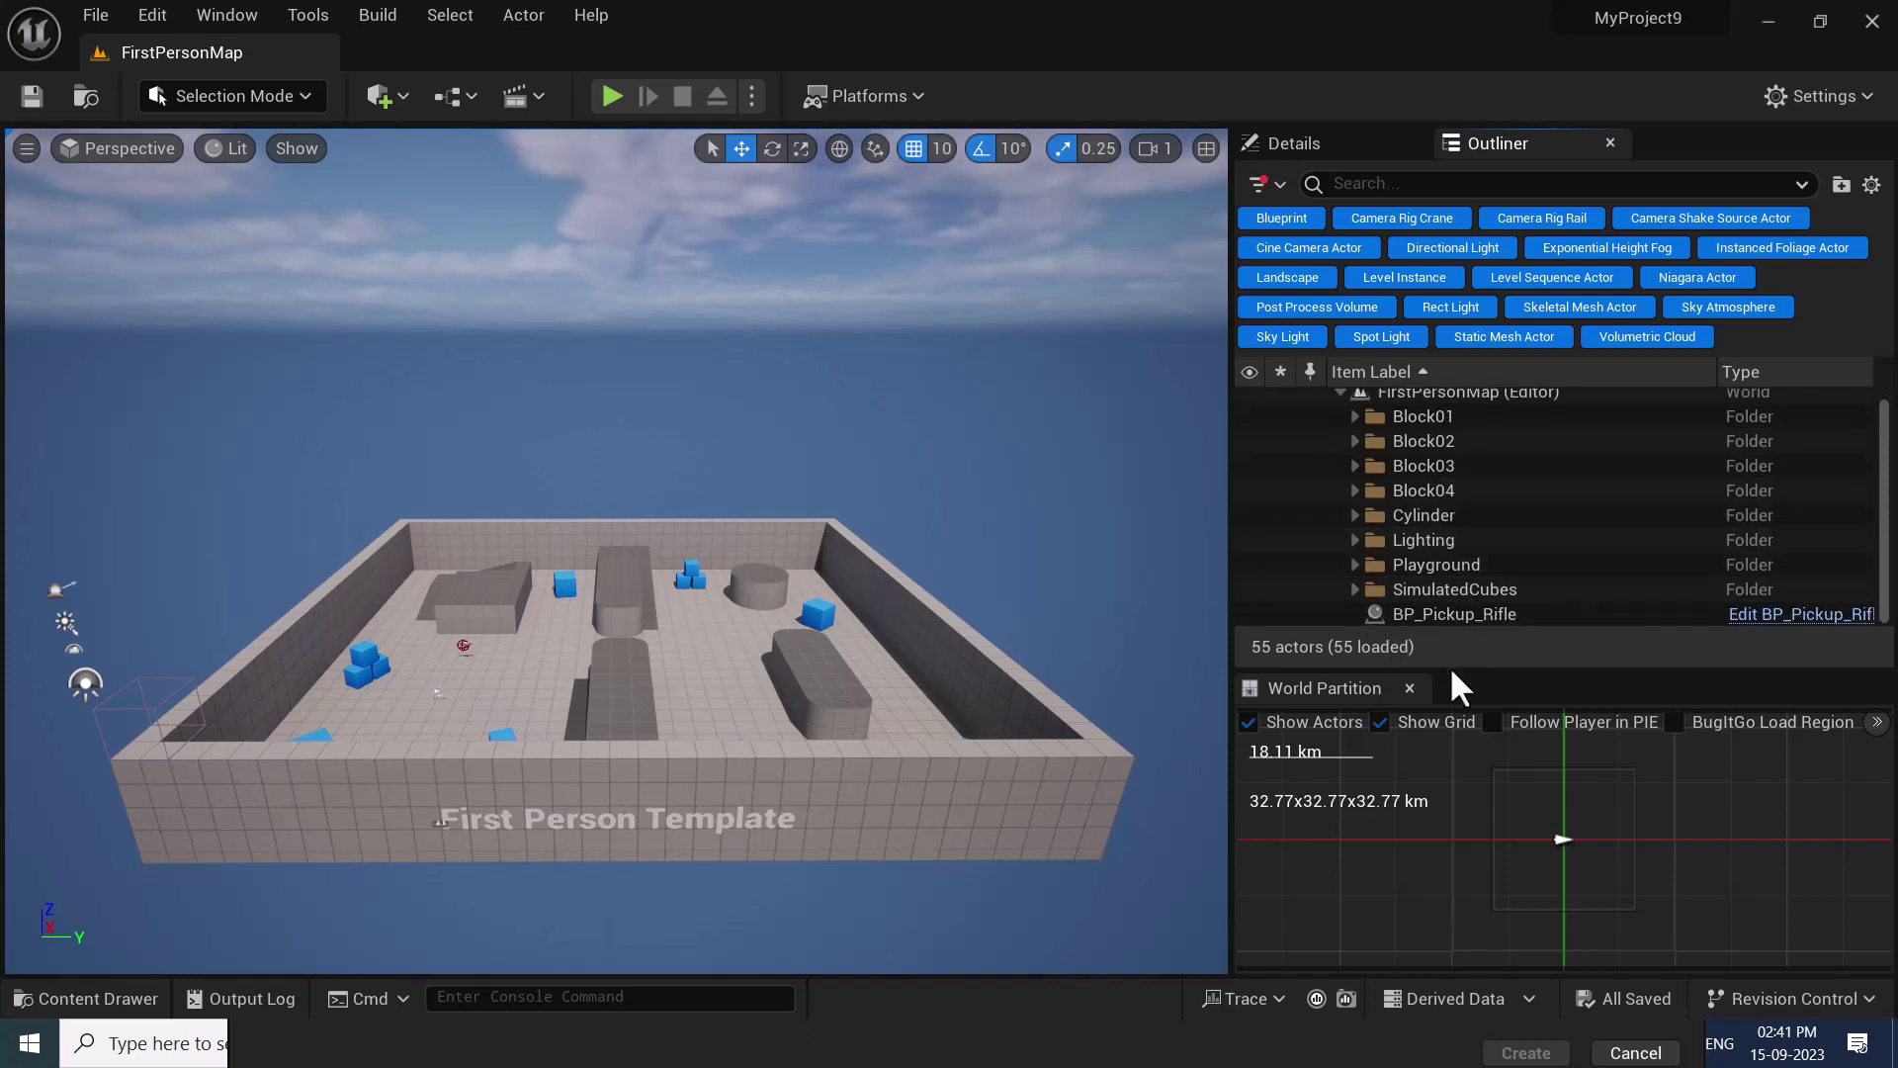
Select BP_Pickup_Rifle and toggle its visibility, leaving it hidden in the level.
left_click(1468, 615)
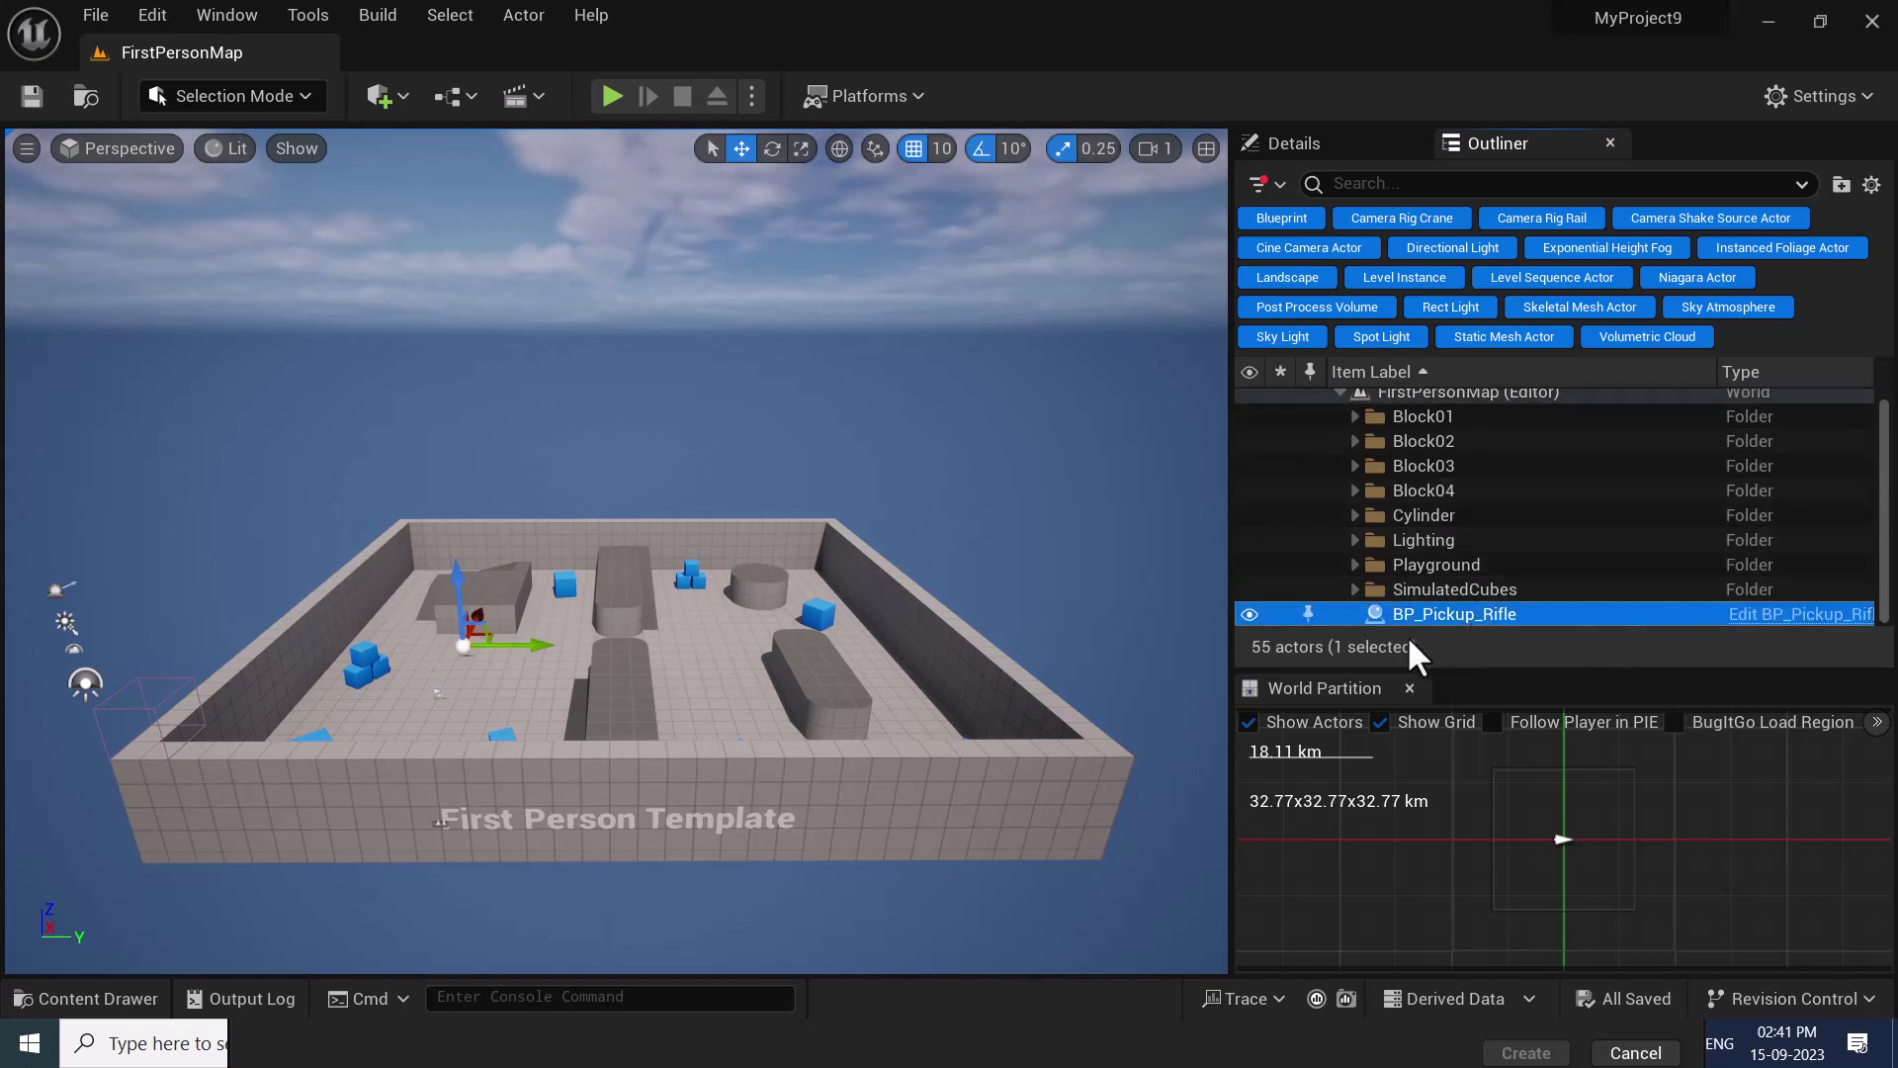
left_click(1248, 611)
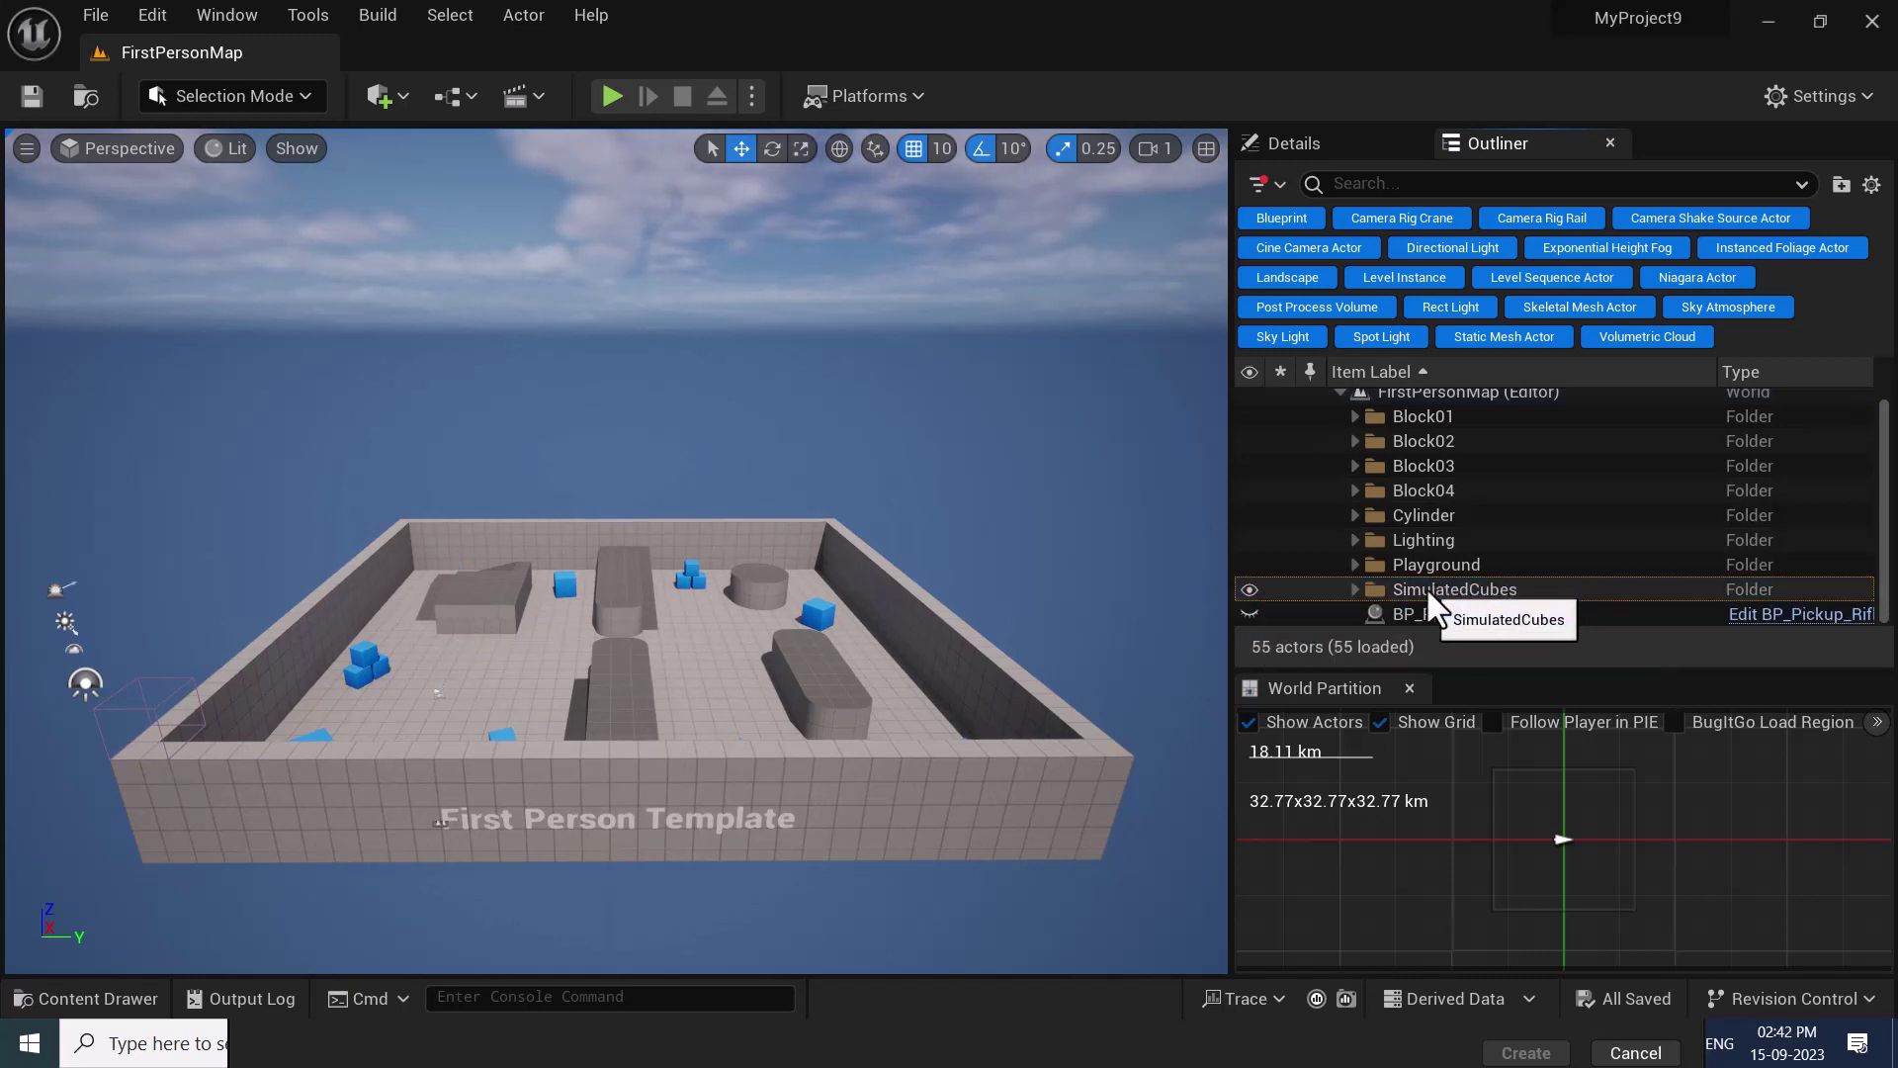
left_click(1413, 613)
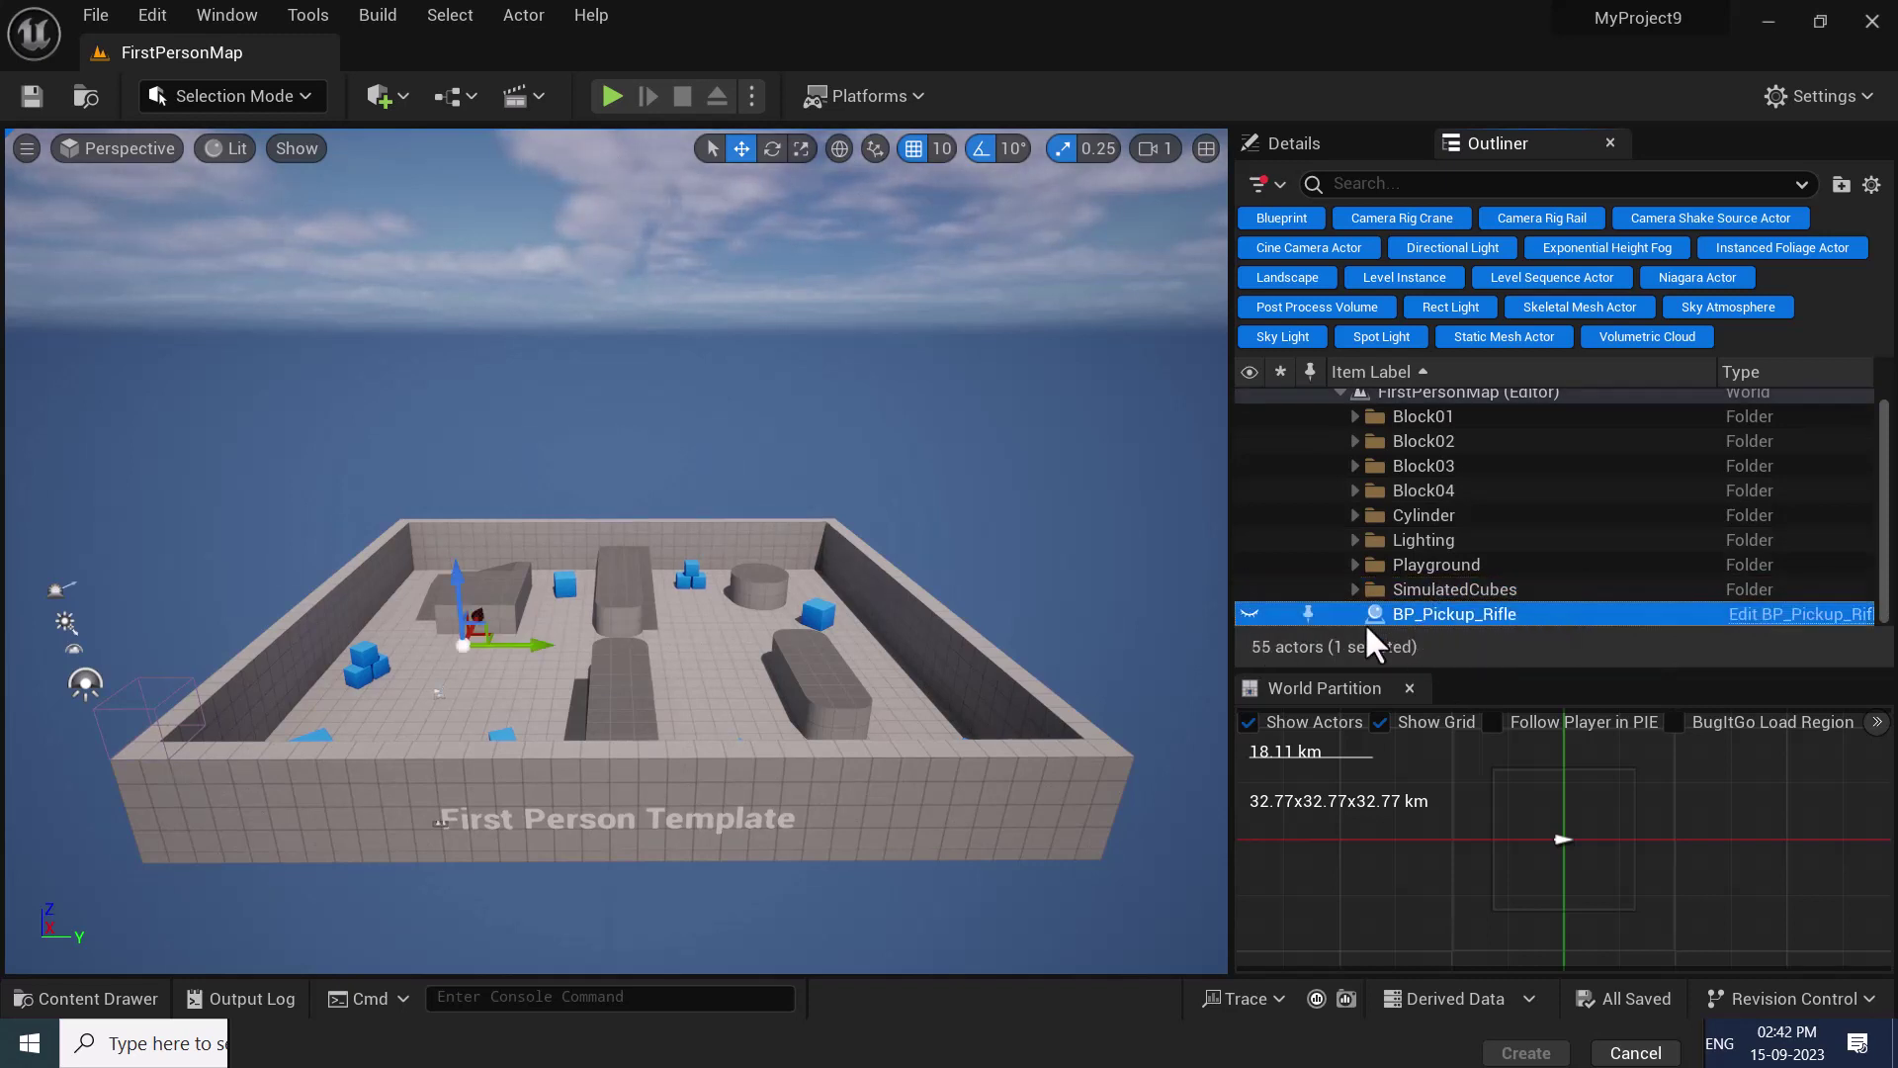
left_click(1248, 613)
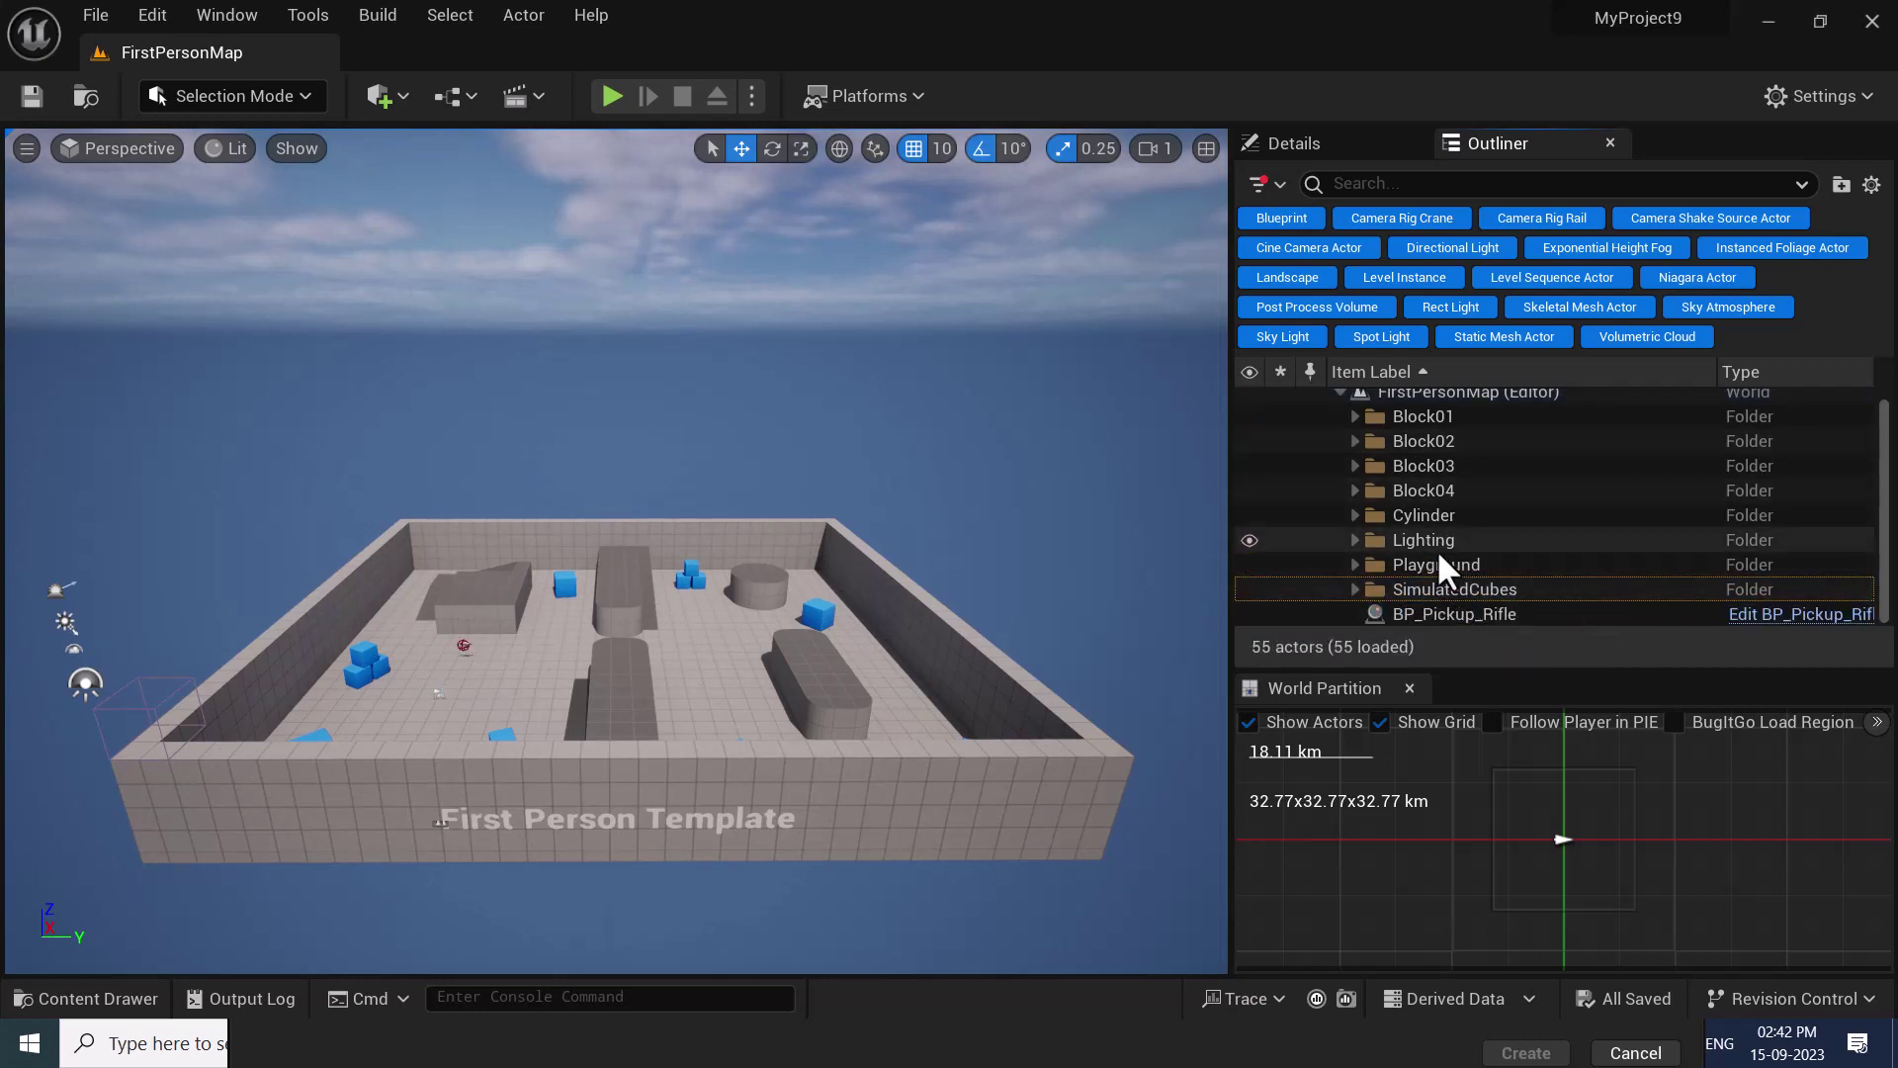
left_click(1249, 540)
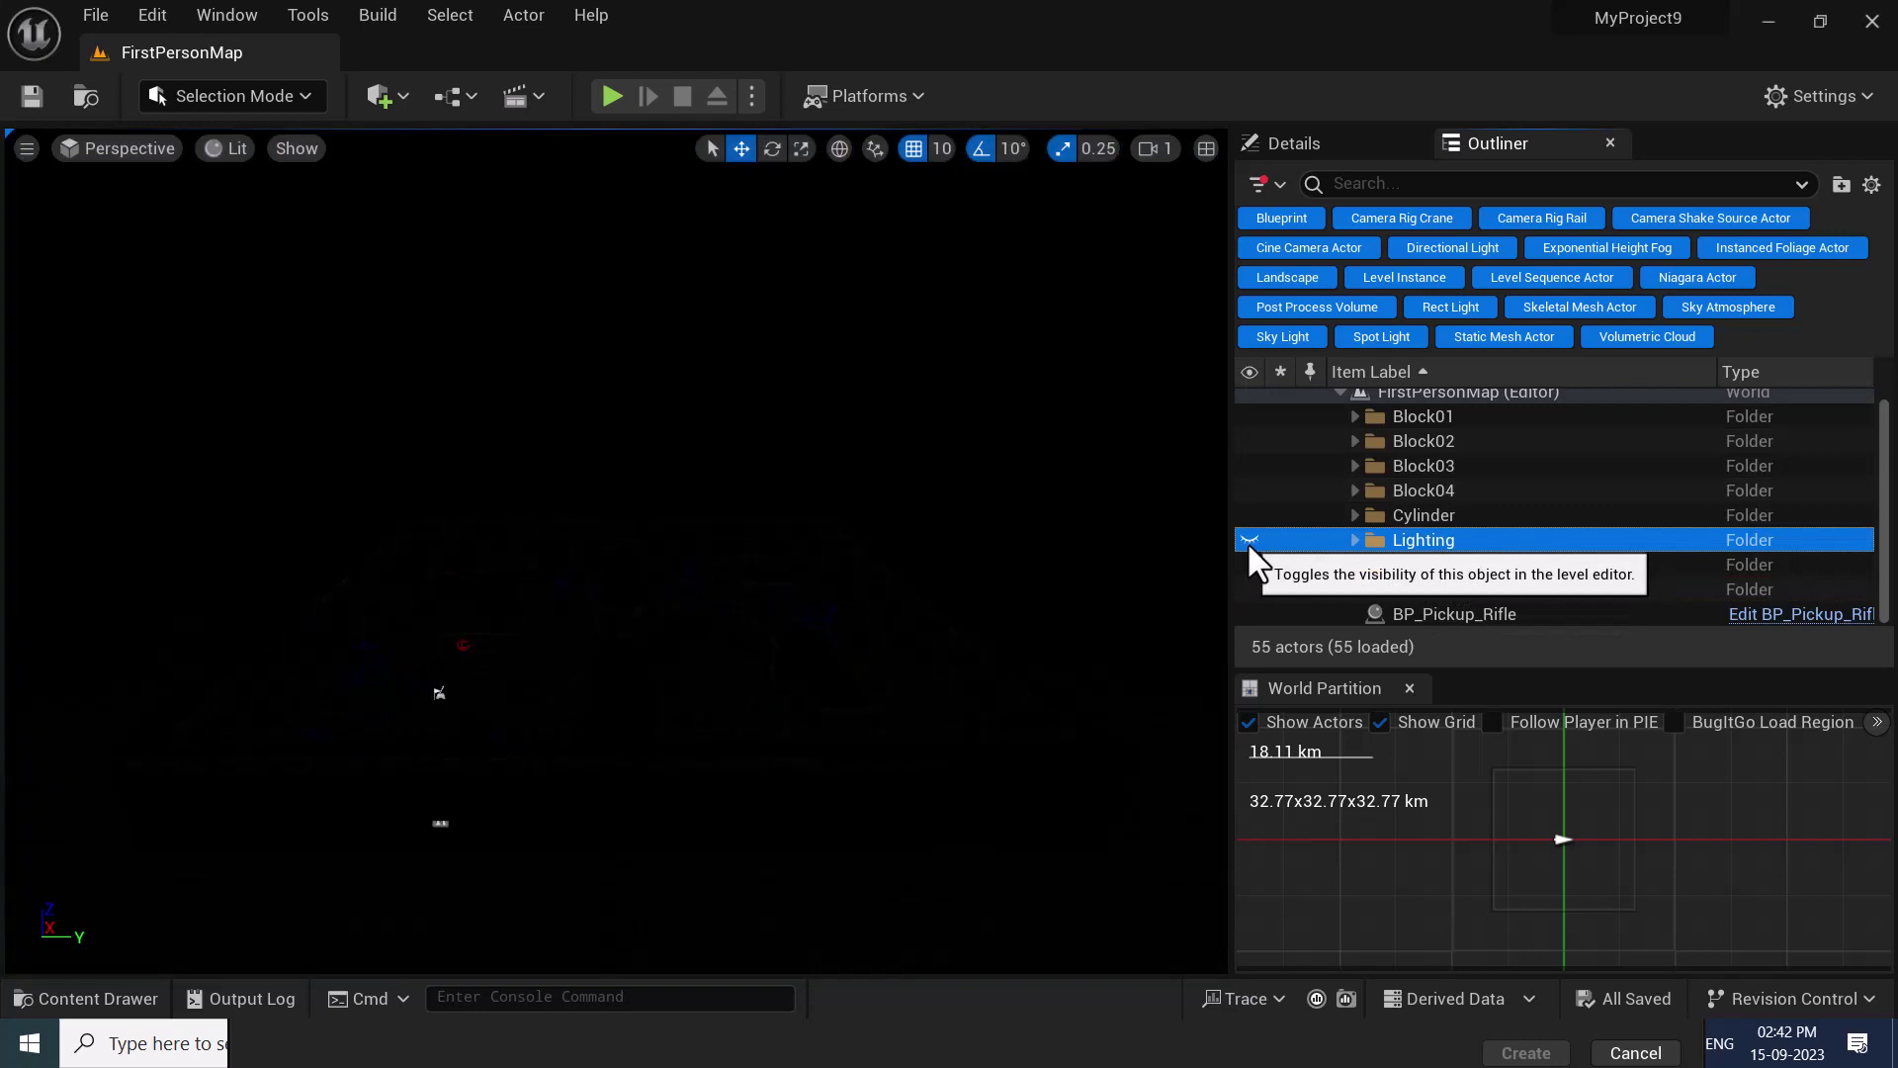
left_click(1248, 533)
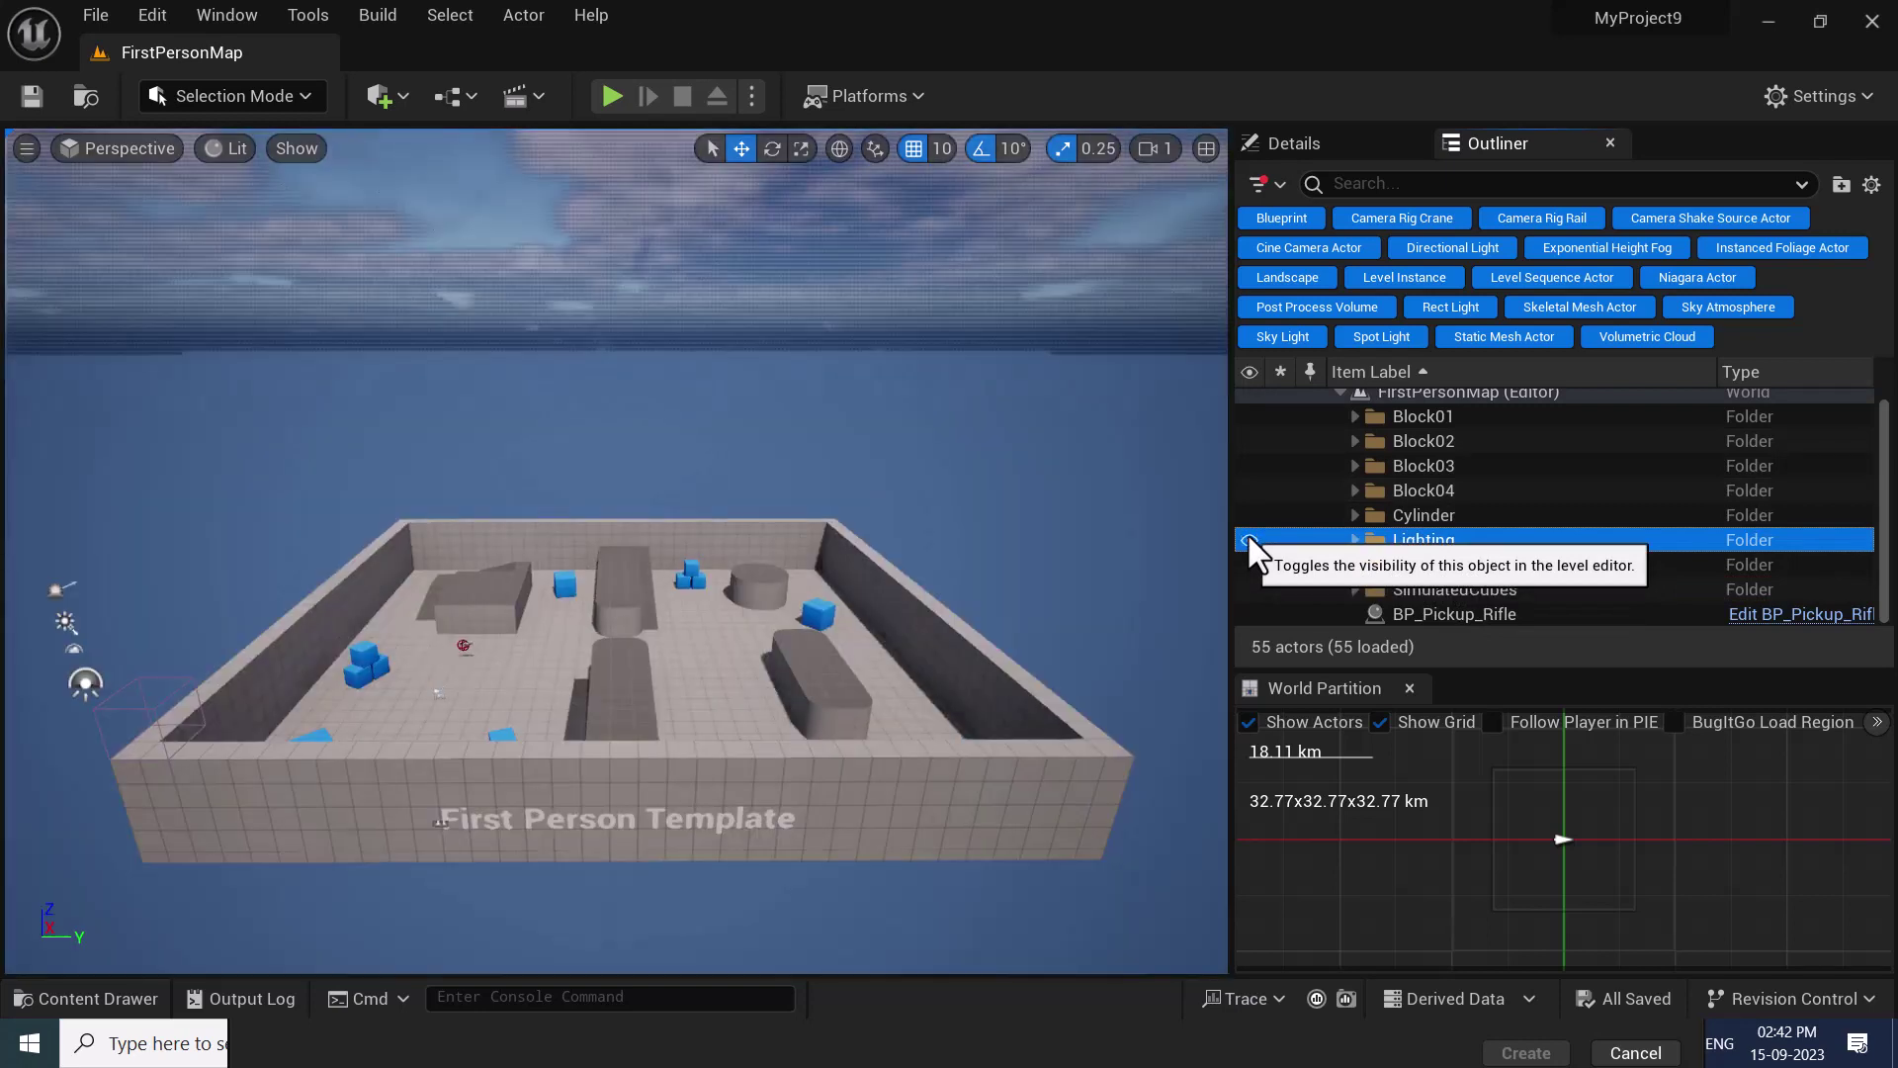
left_click(1427, 522)
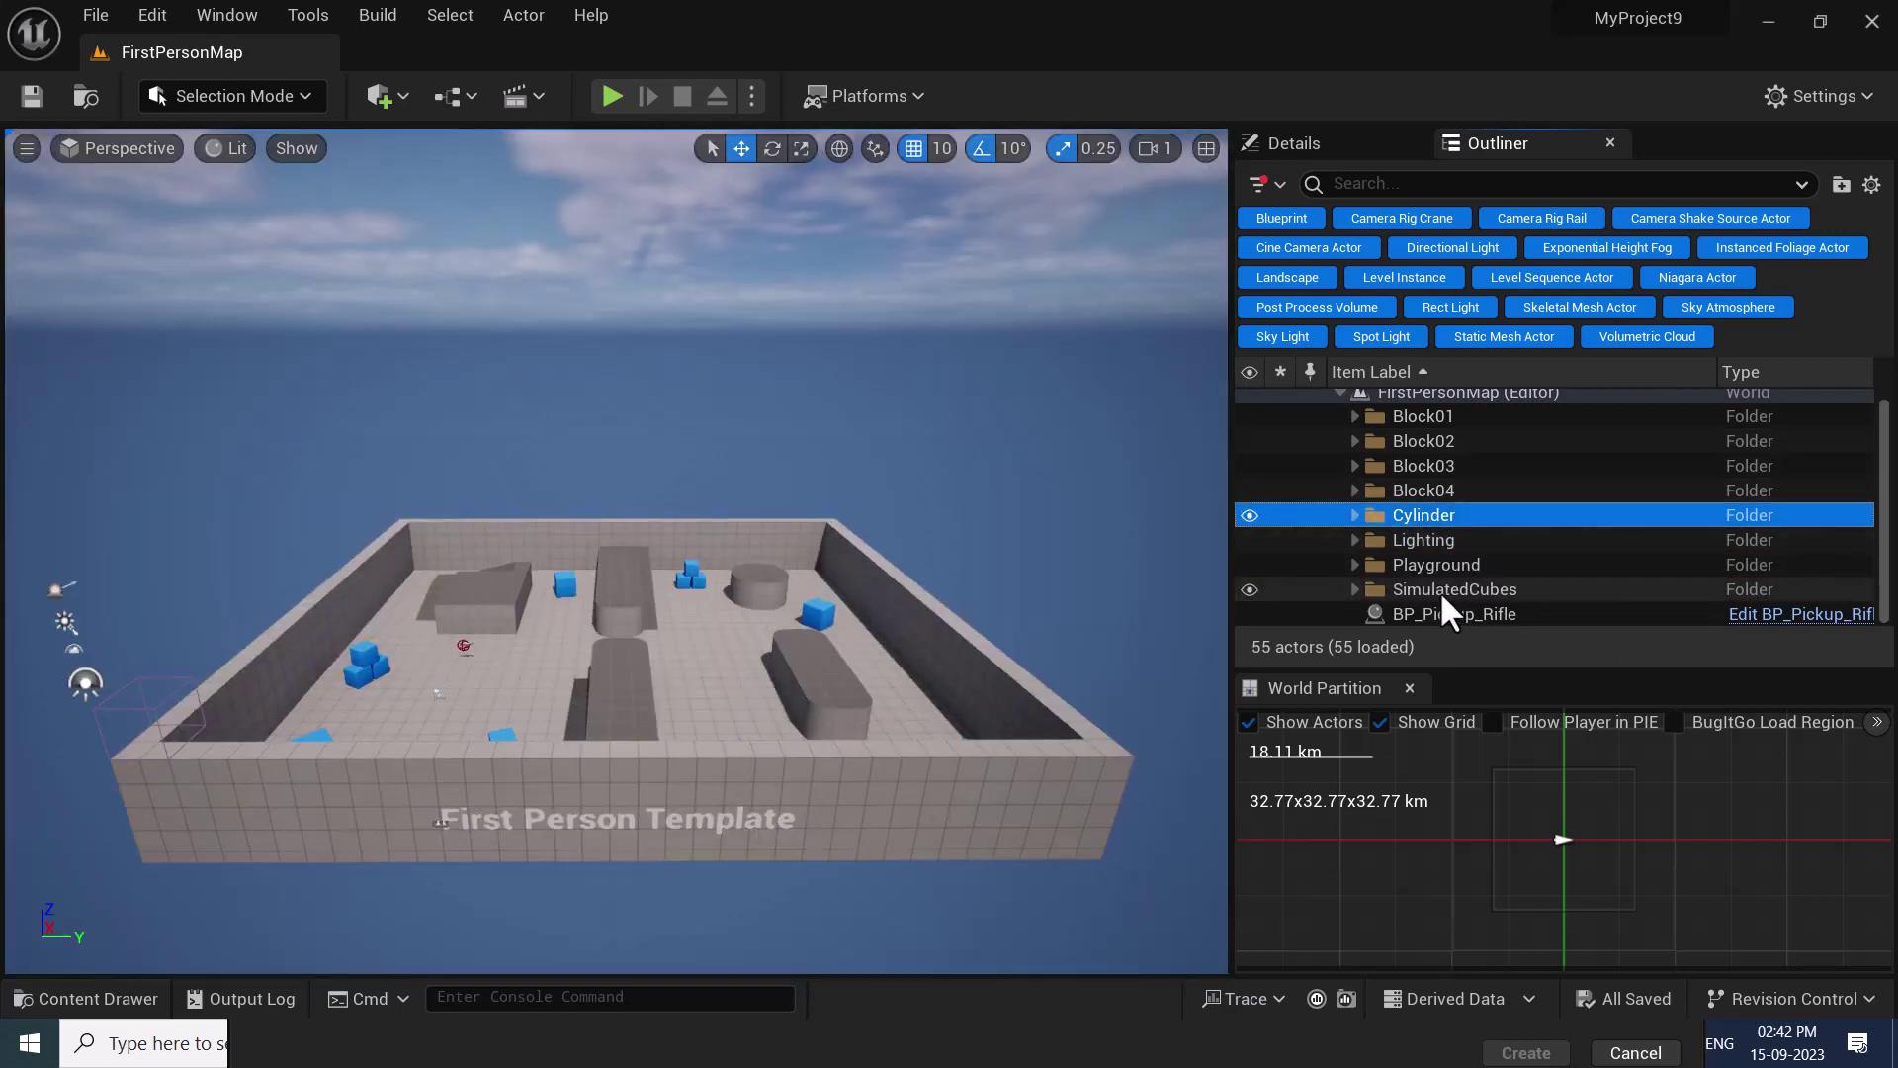
left_click(1434, 562)
left_click(1249, 564)
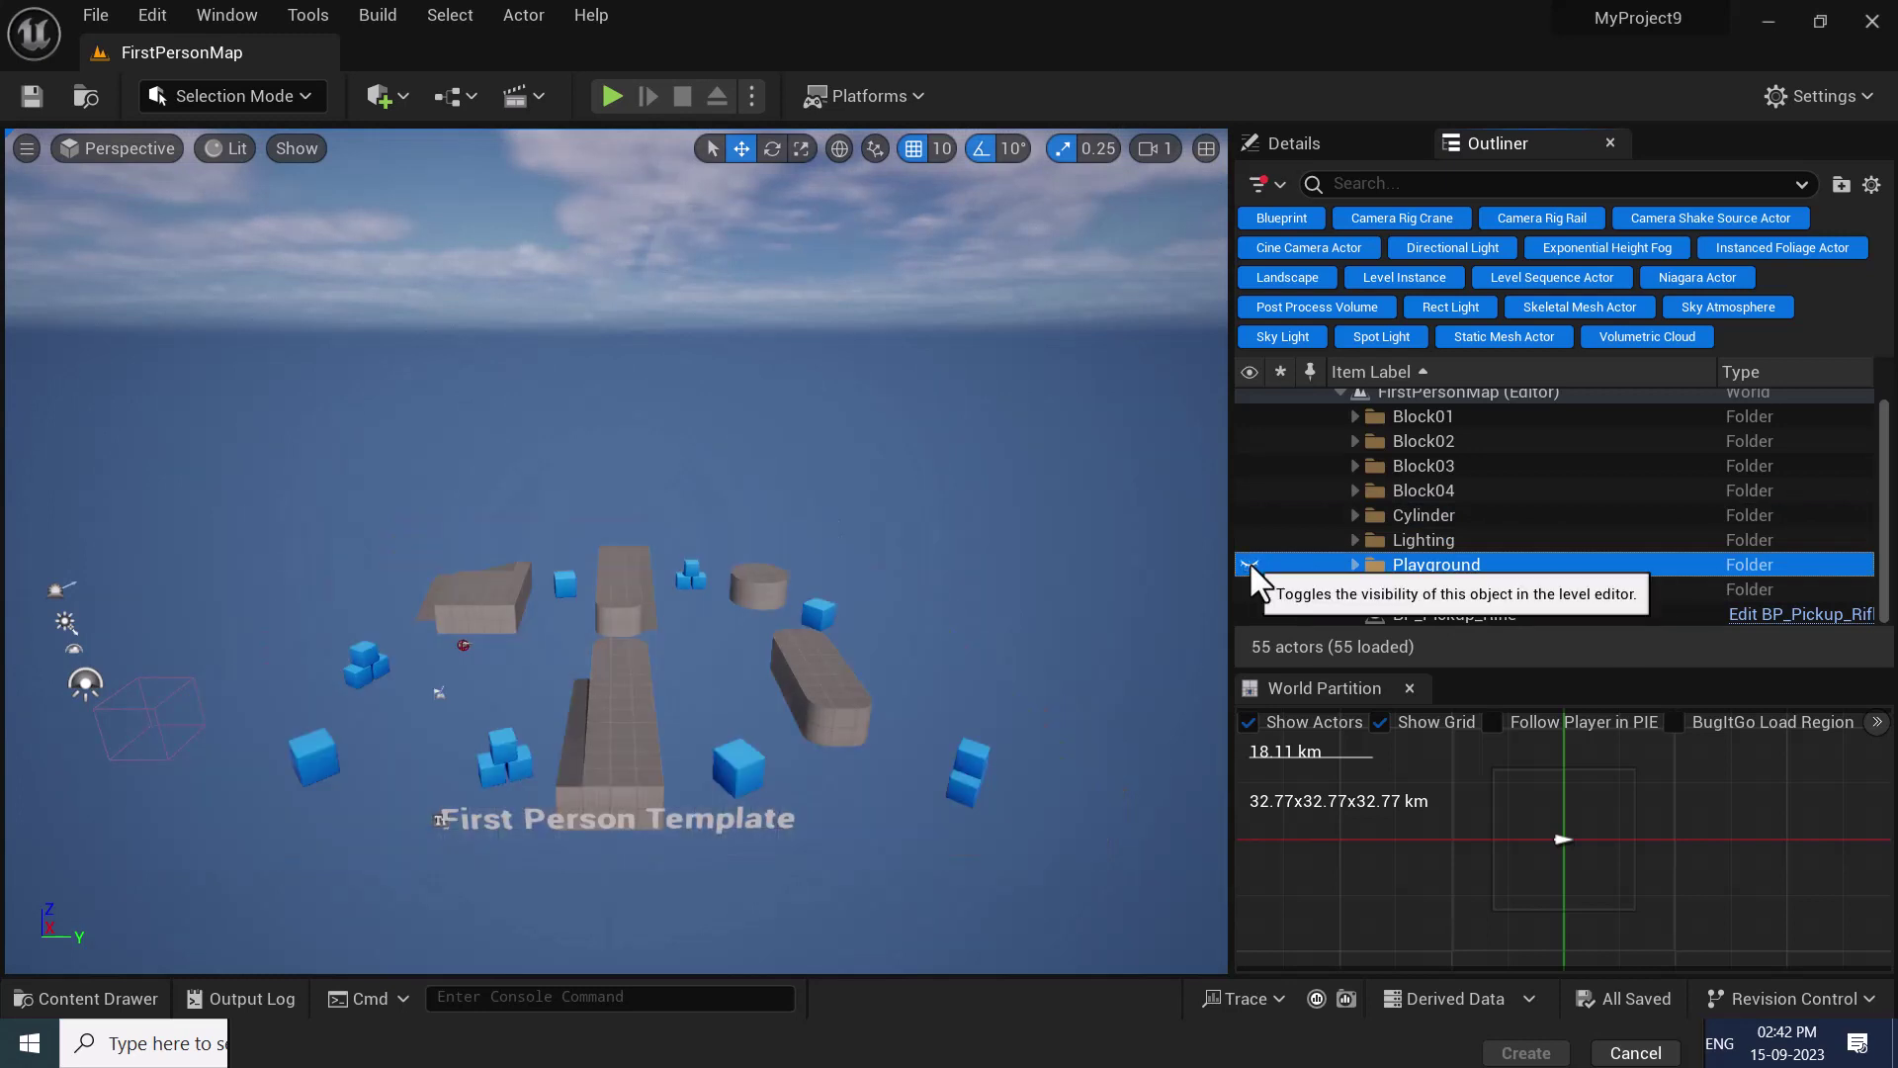
left_click(1250, 563)
left_click(1249, 564)
left_click(1249, 564)
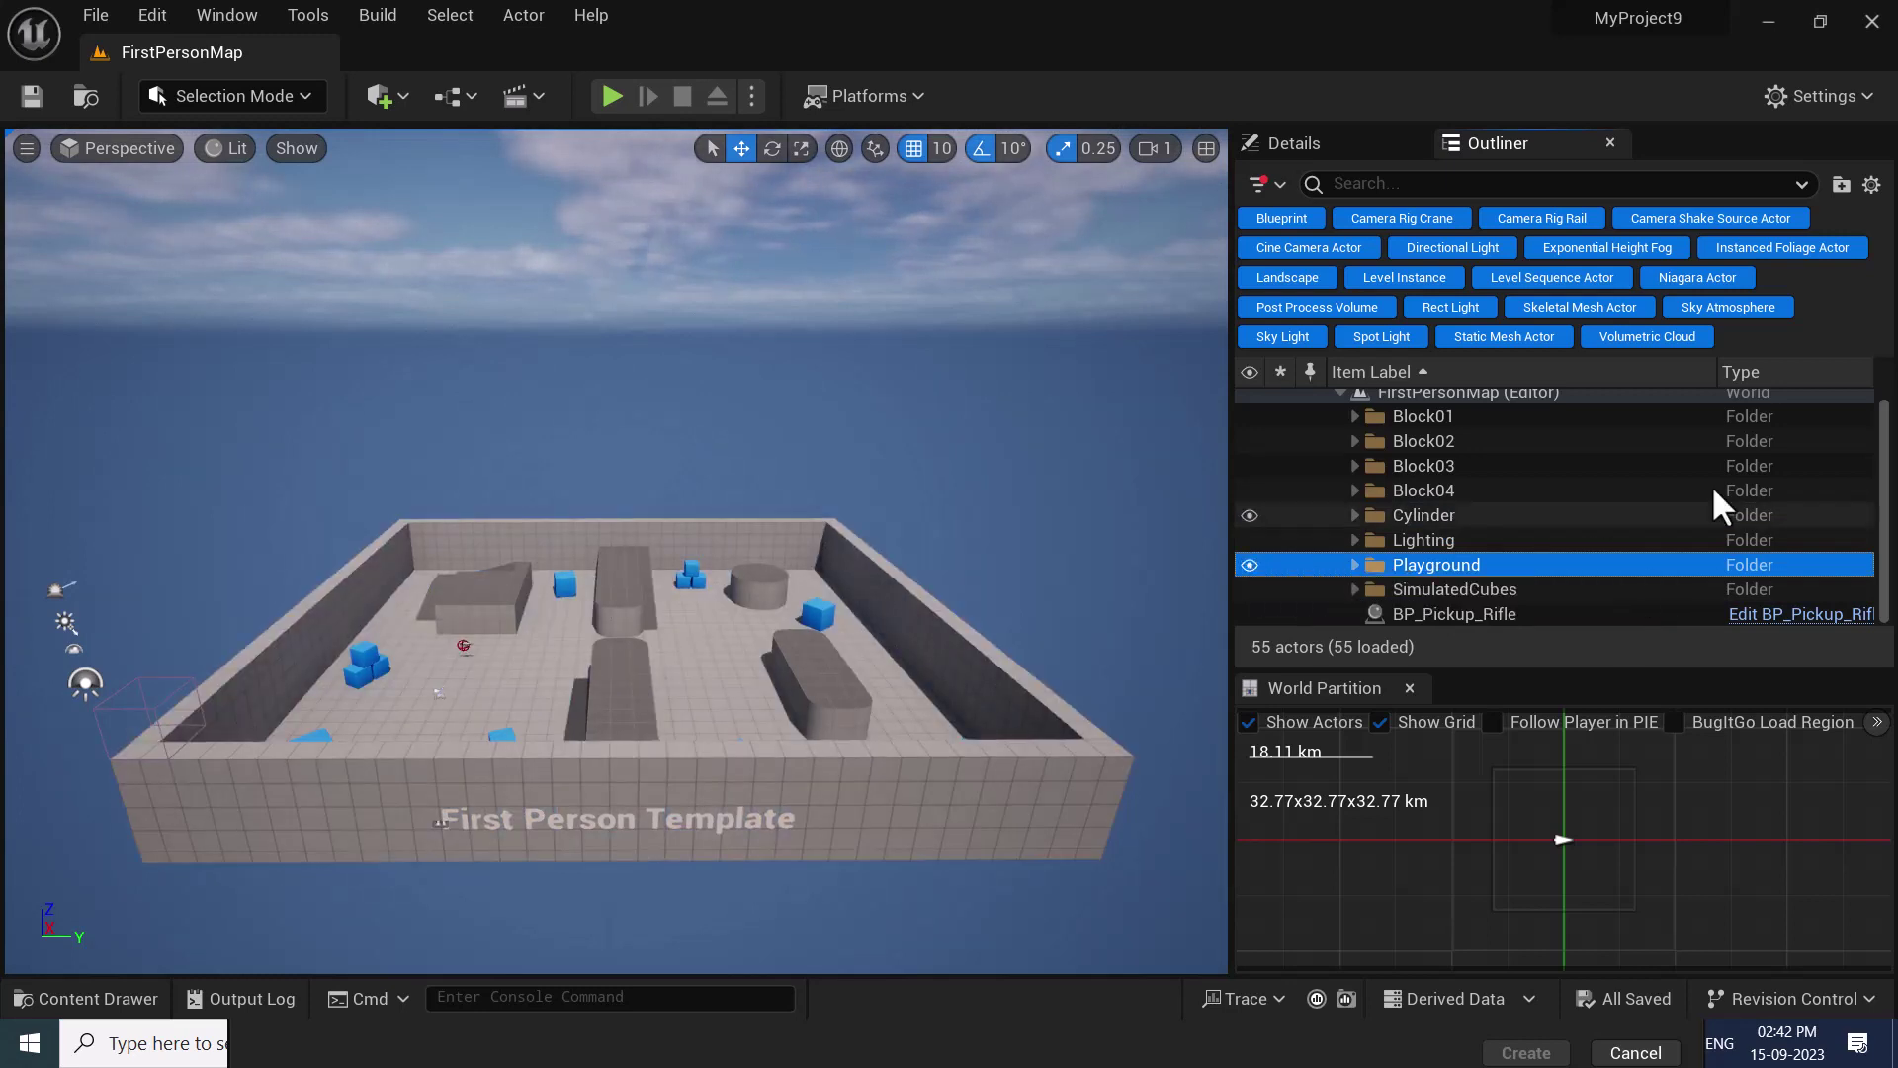
left_click(1451, 615)
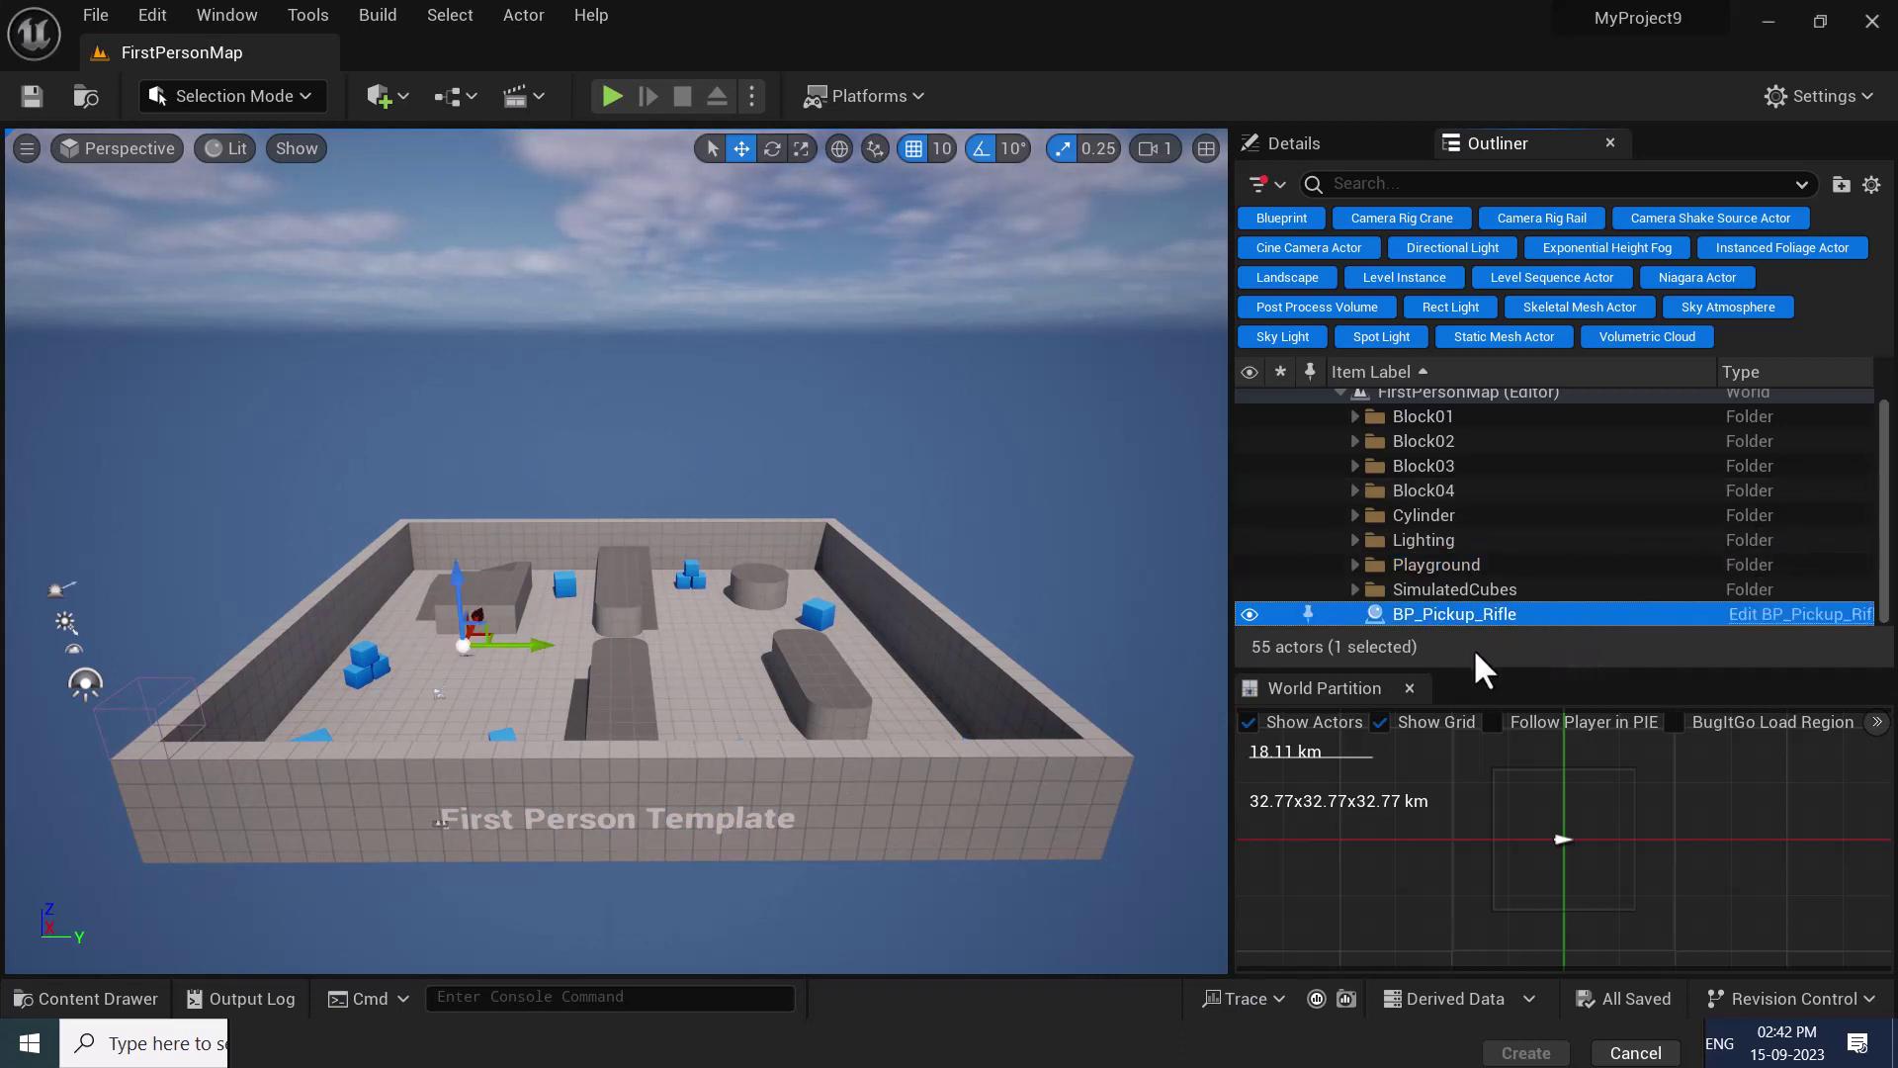
Put BP_Pickup_Rifle into a new folder and rename NewFolder1 to abc.
left_click(1840, 187)
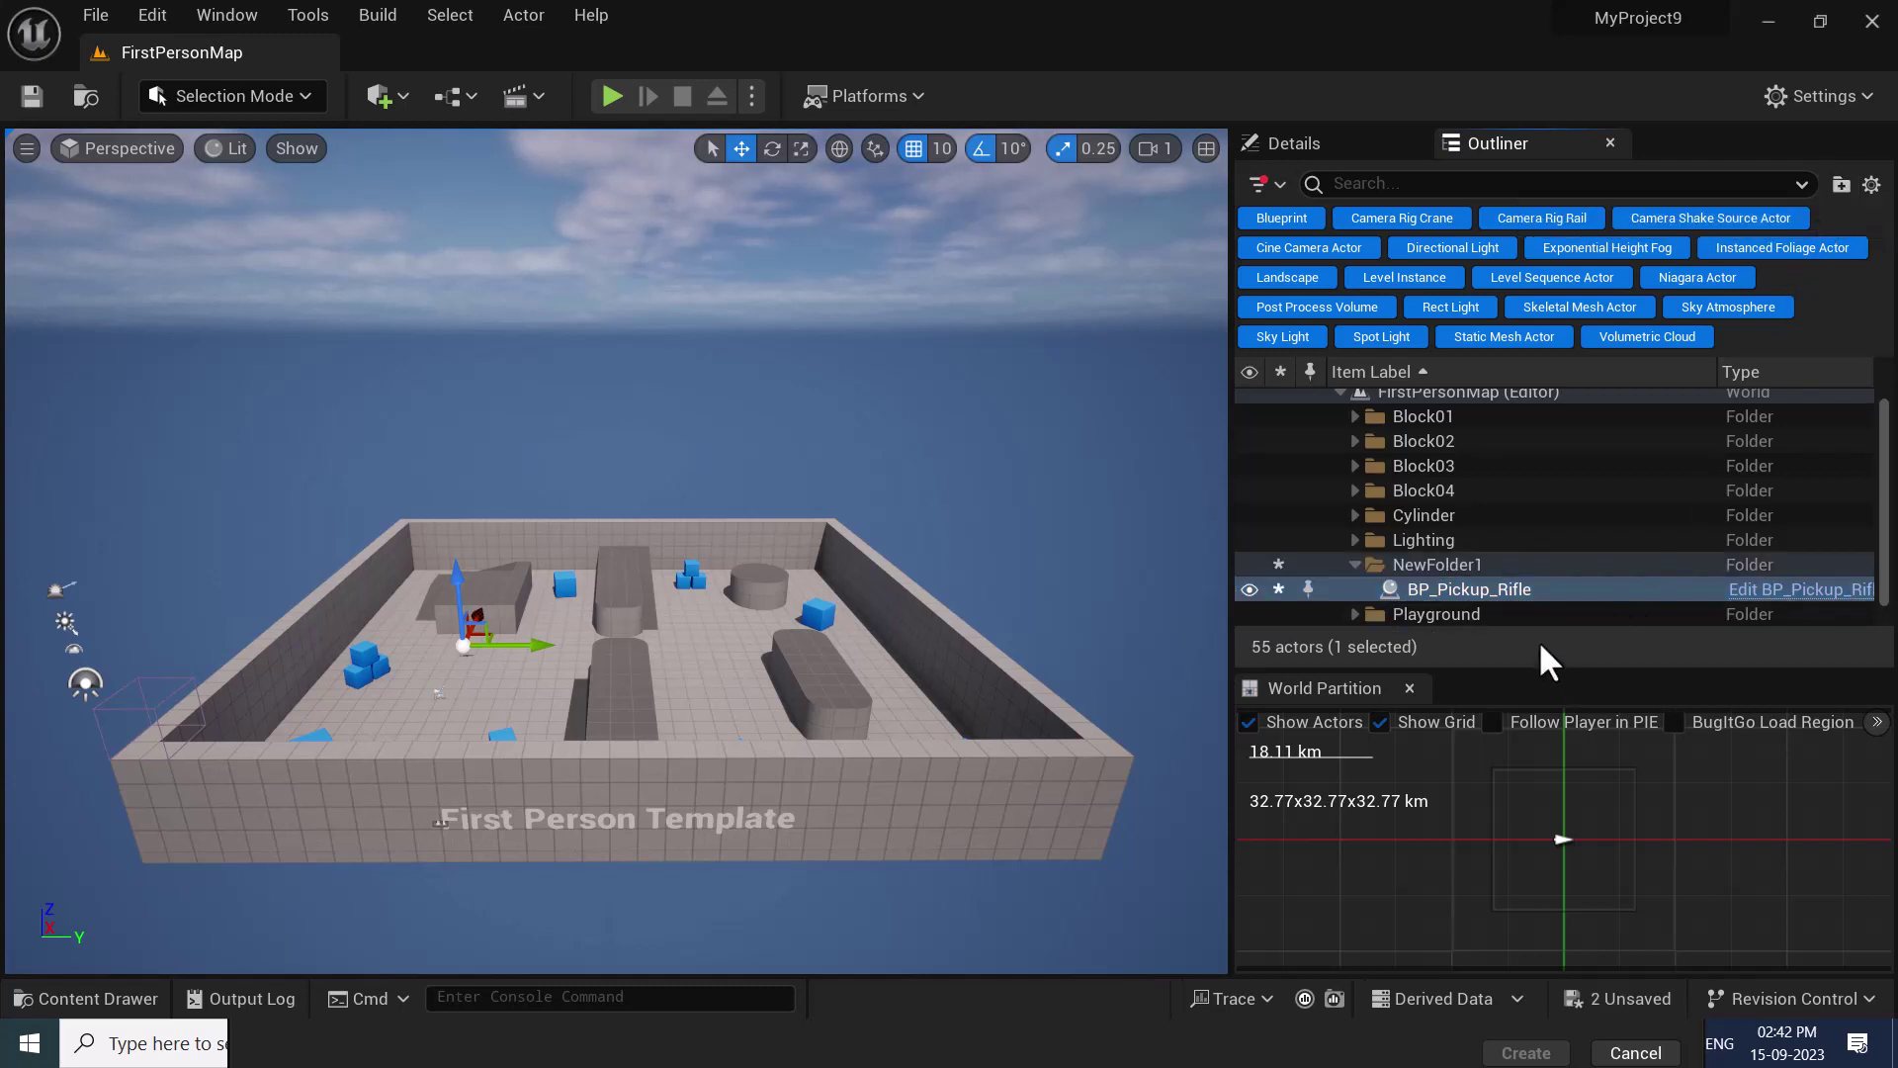
left_click(1459, 560)
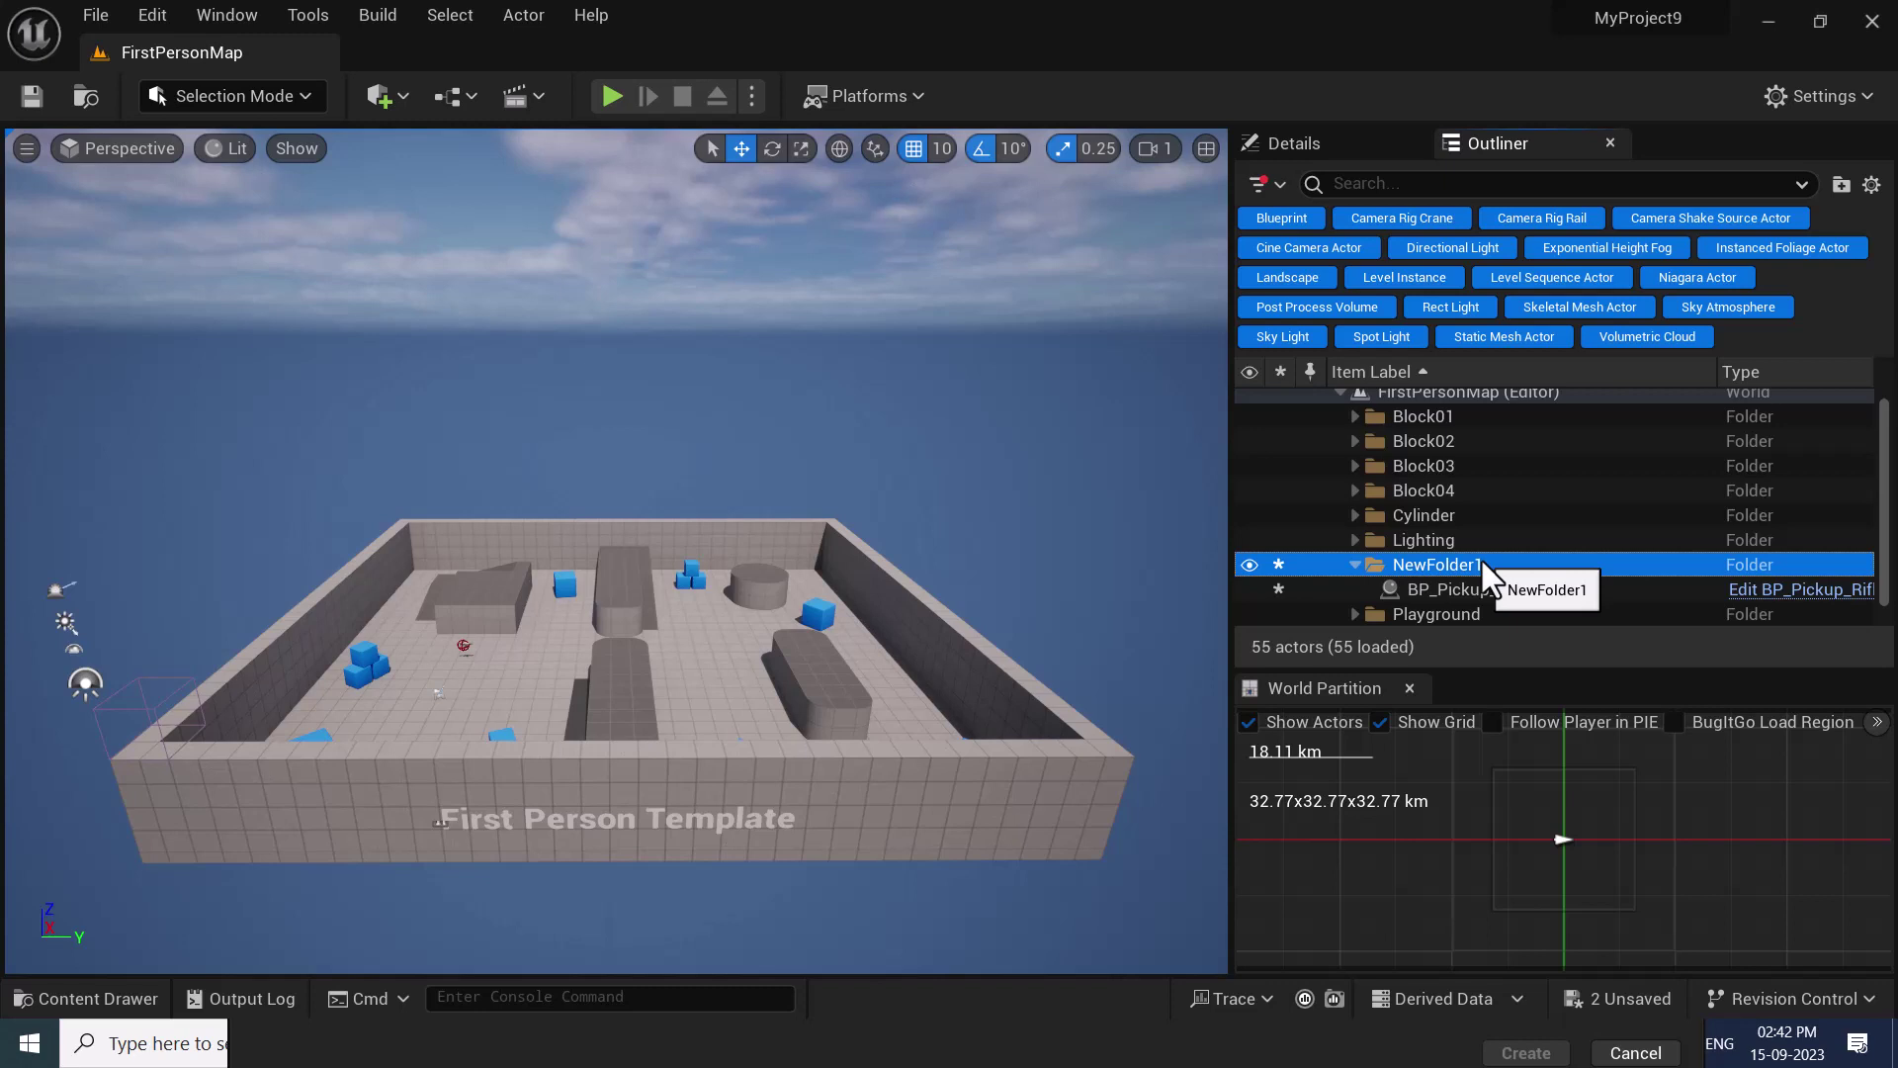
left_click(1481, 562)
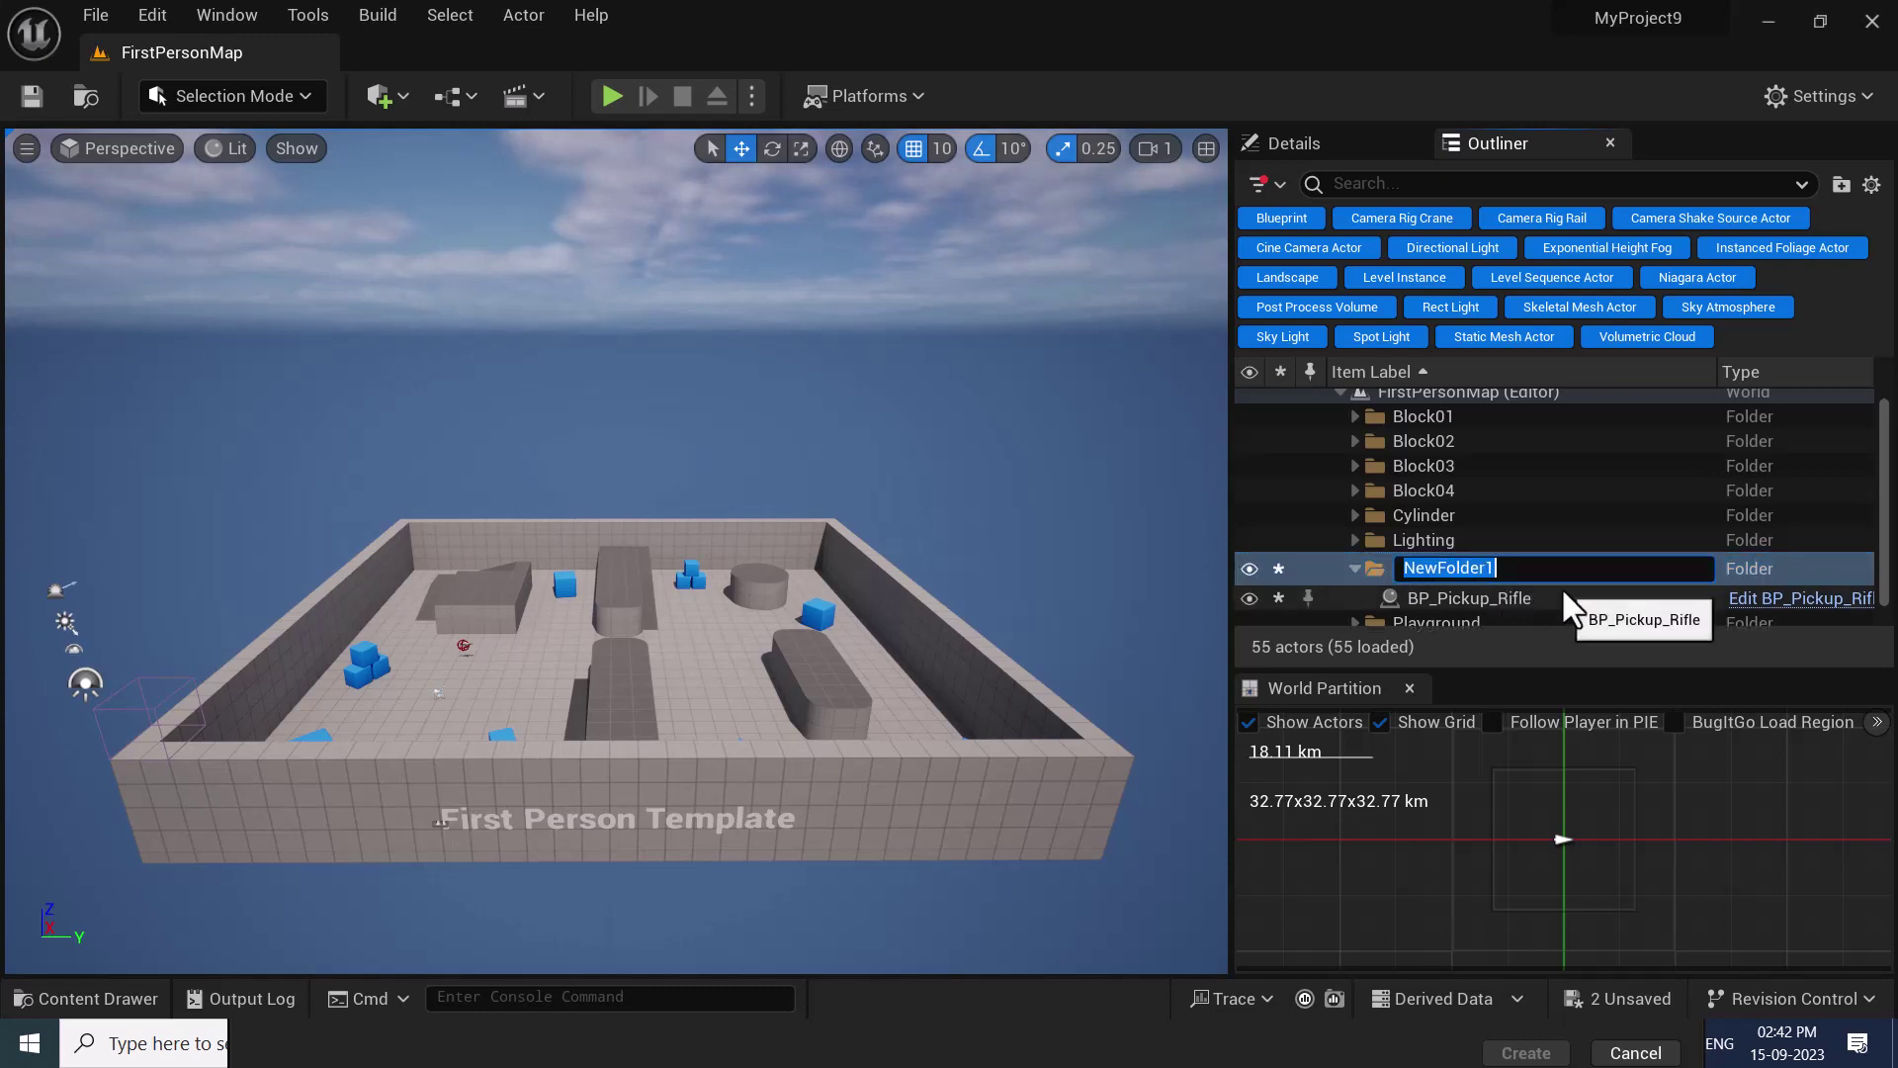
type("a")
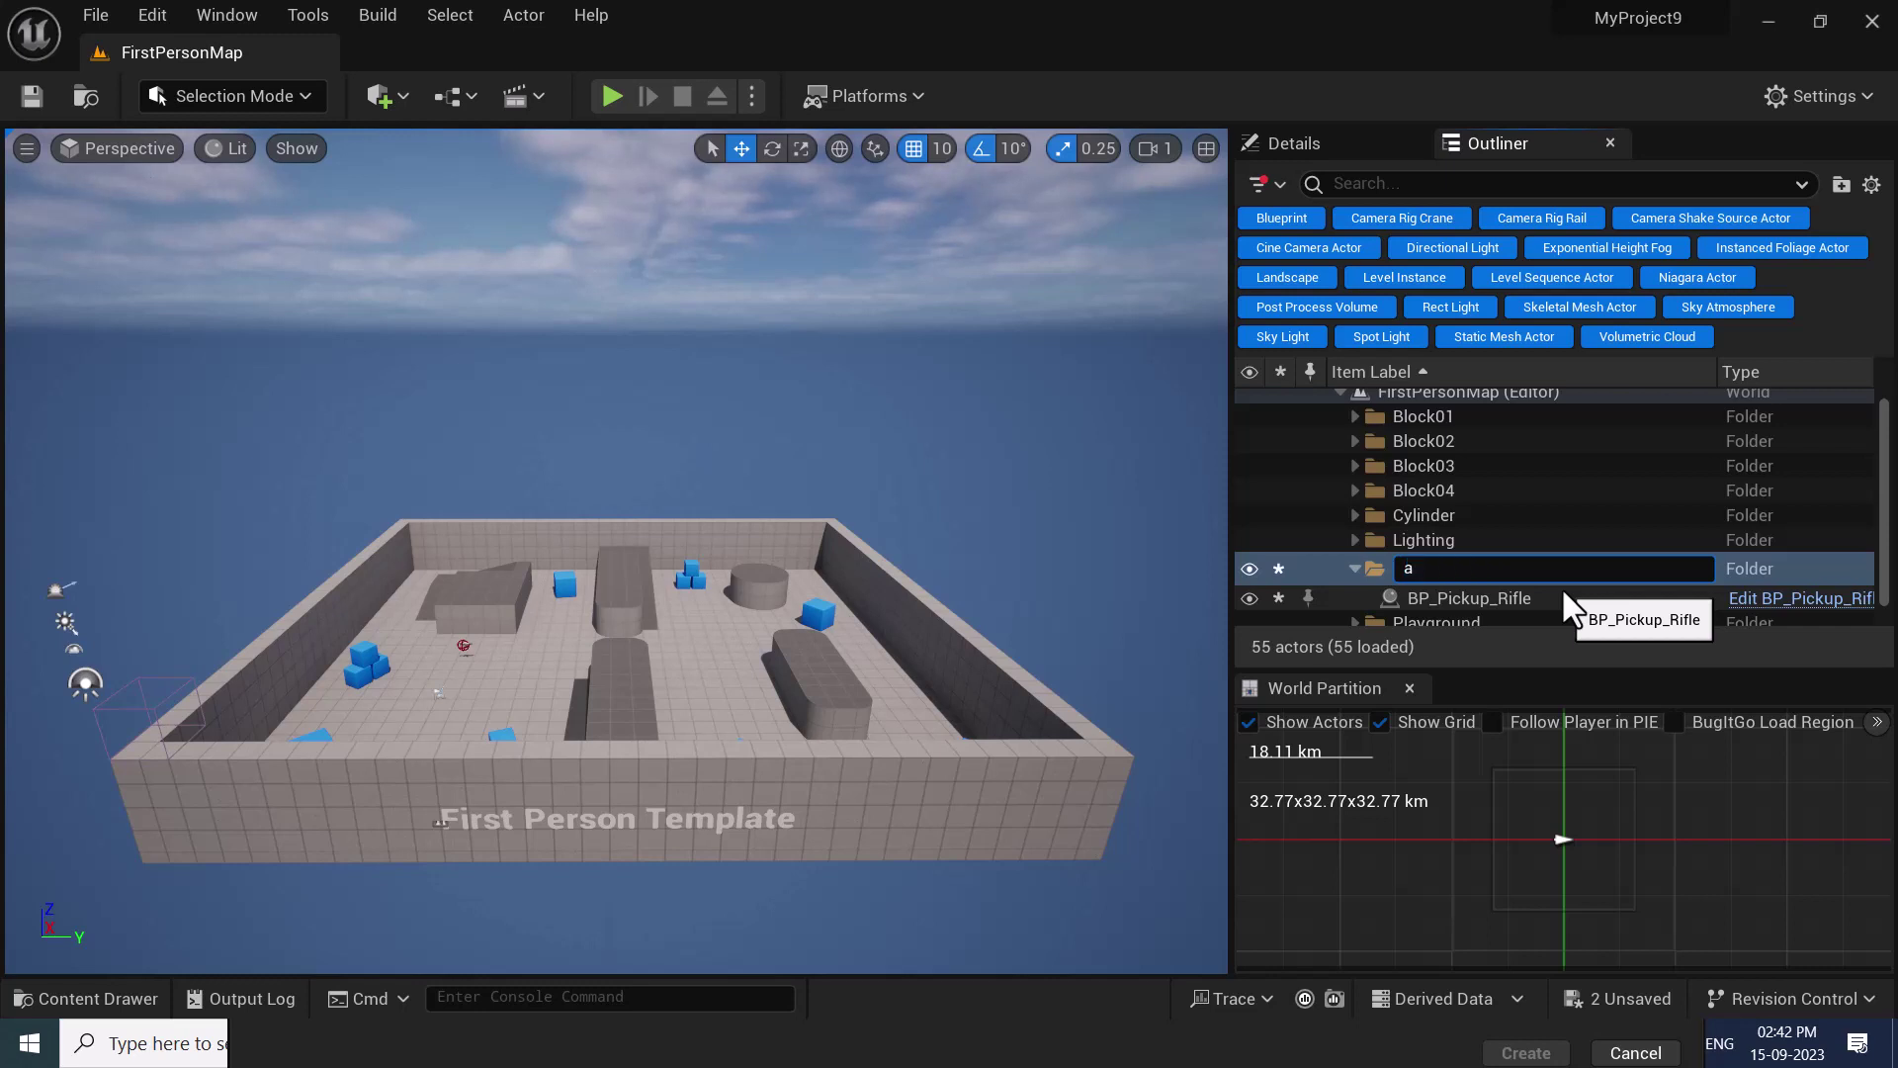
type("bc")
key("Return")
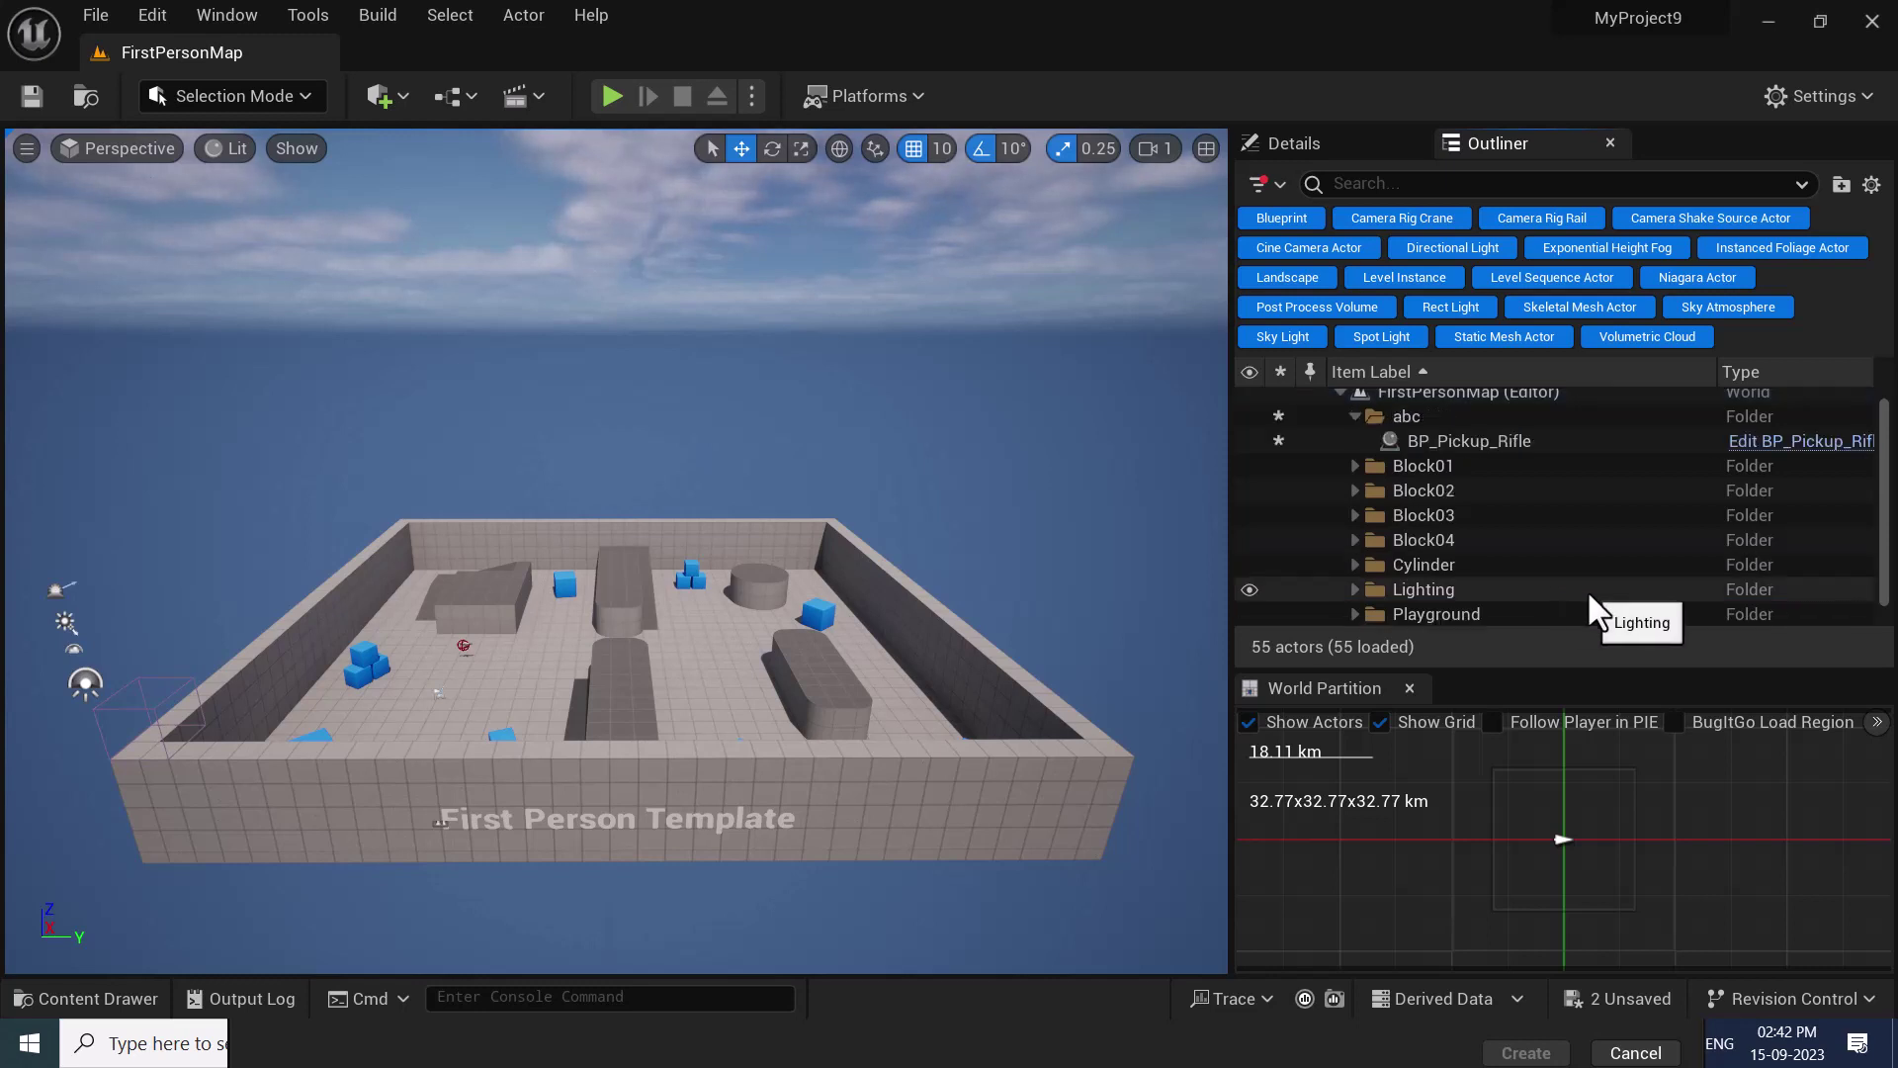
Expand and collapse the abc folder to confirm BP_Pickup_Rifle is inside.
left_click(1356, 413)
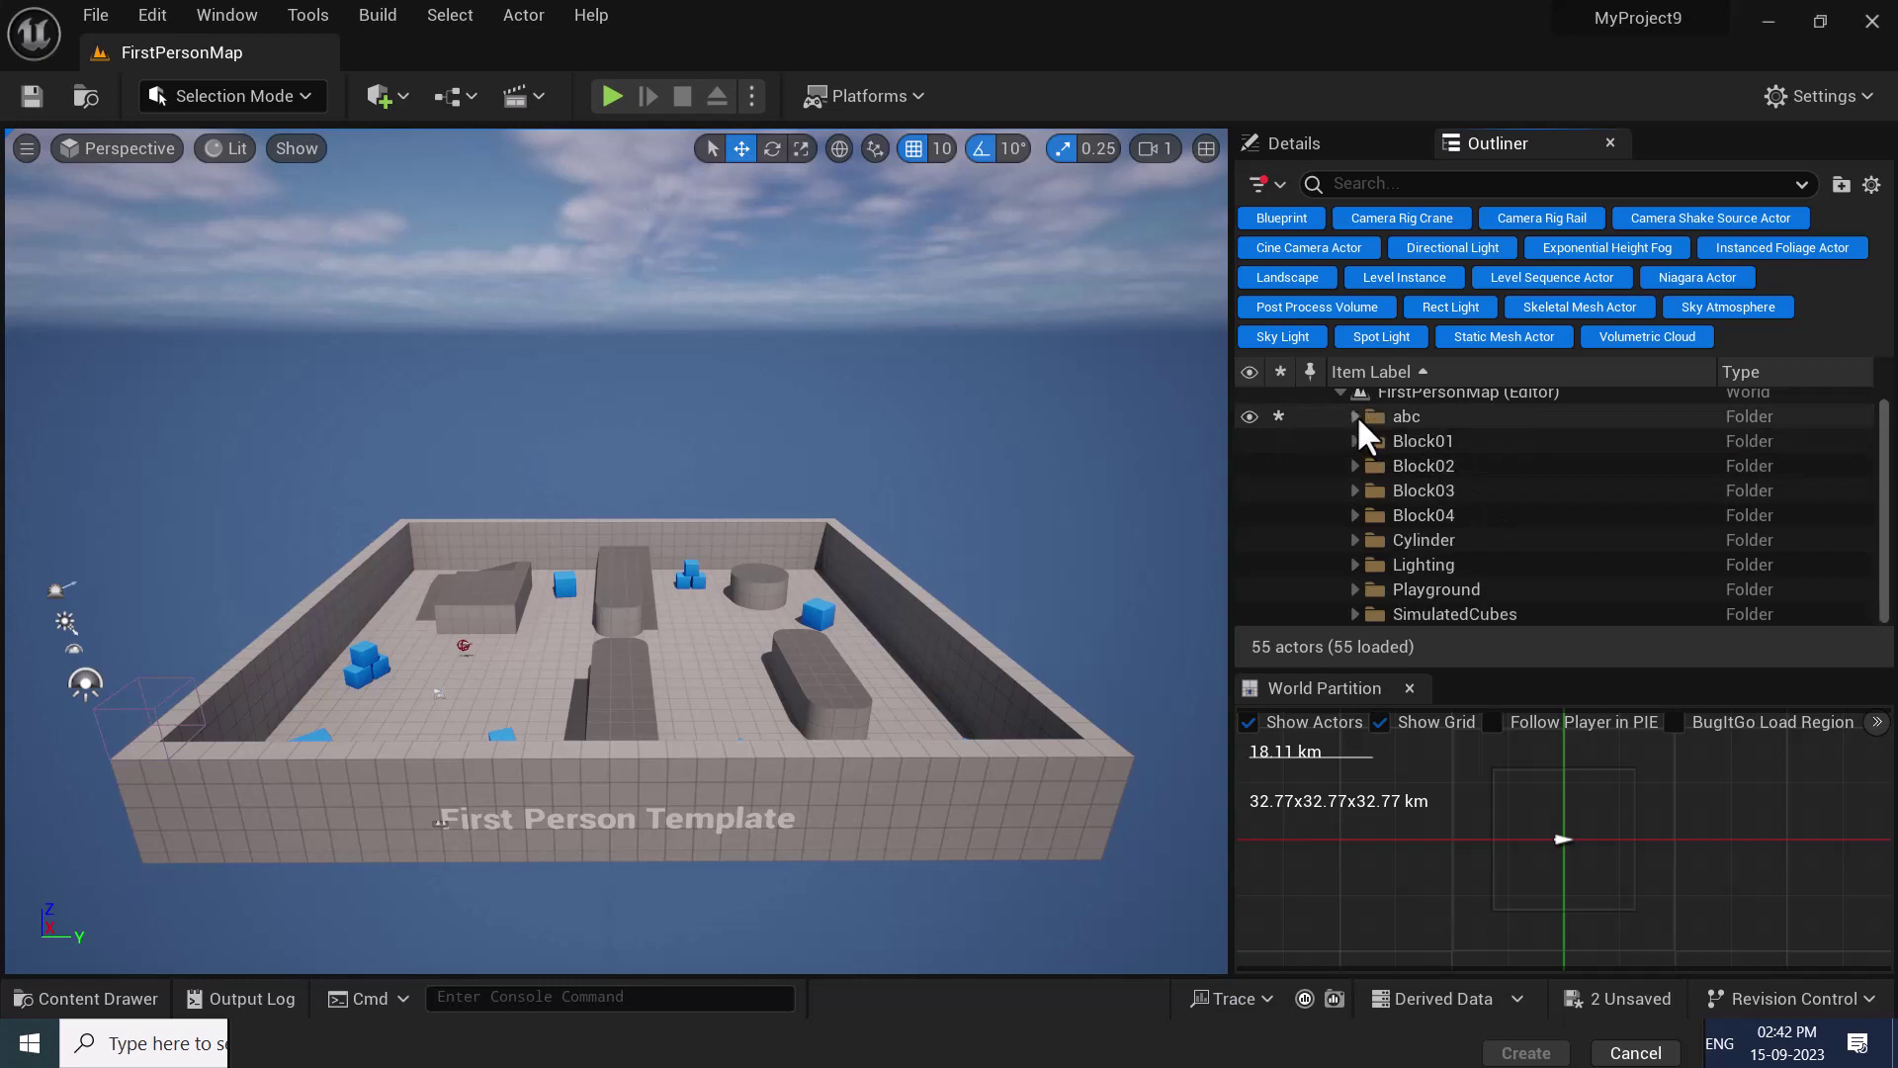
left_click(1356, 414)
left_click(1356, 414)
left_click(1356, 414)
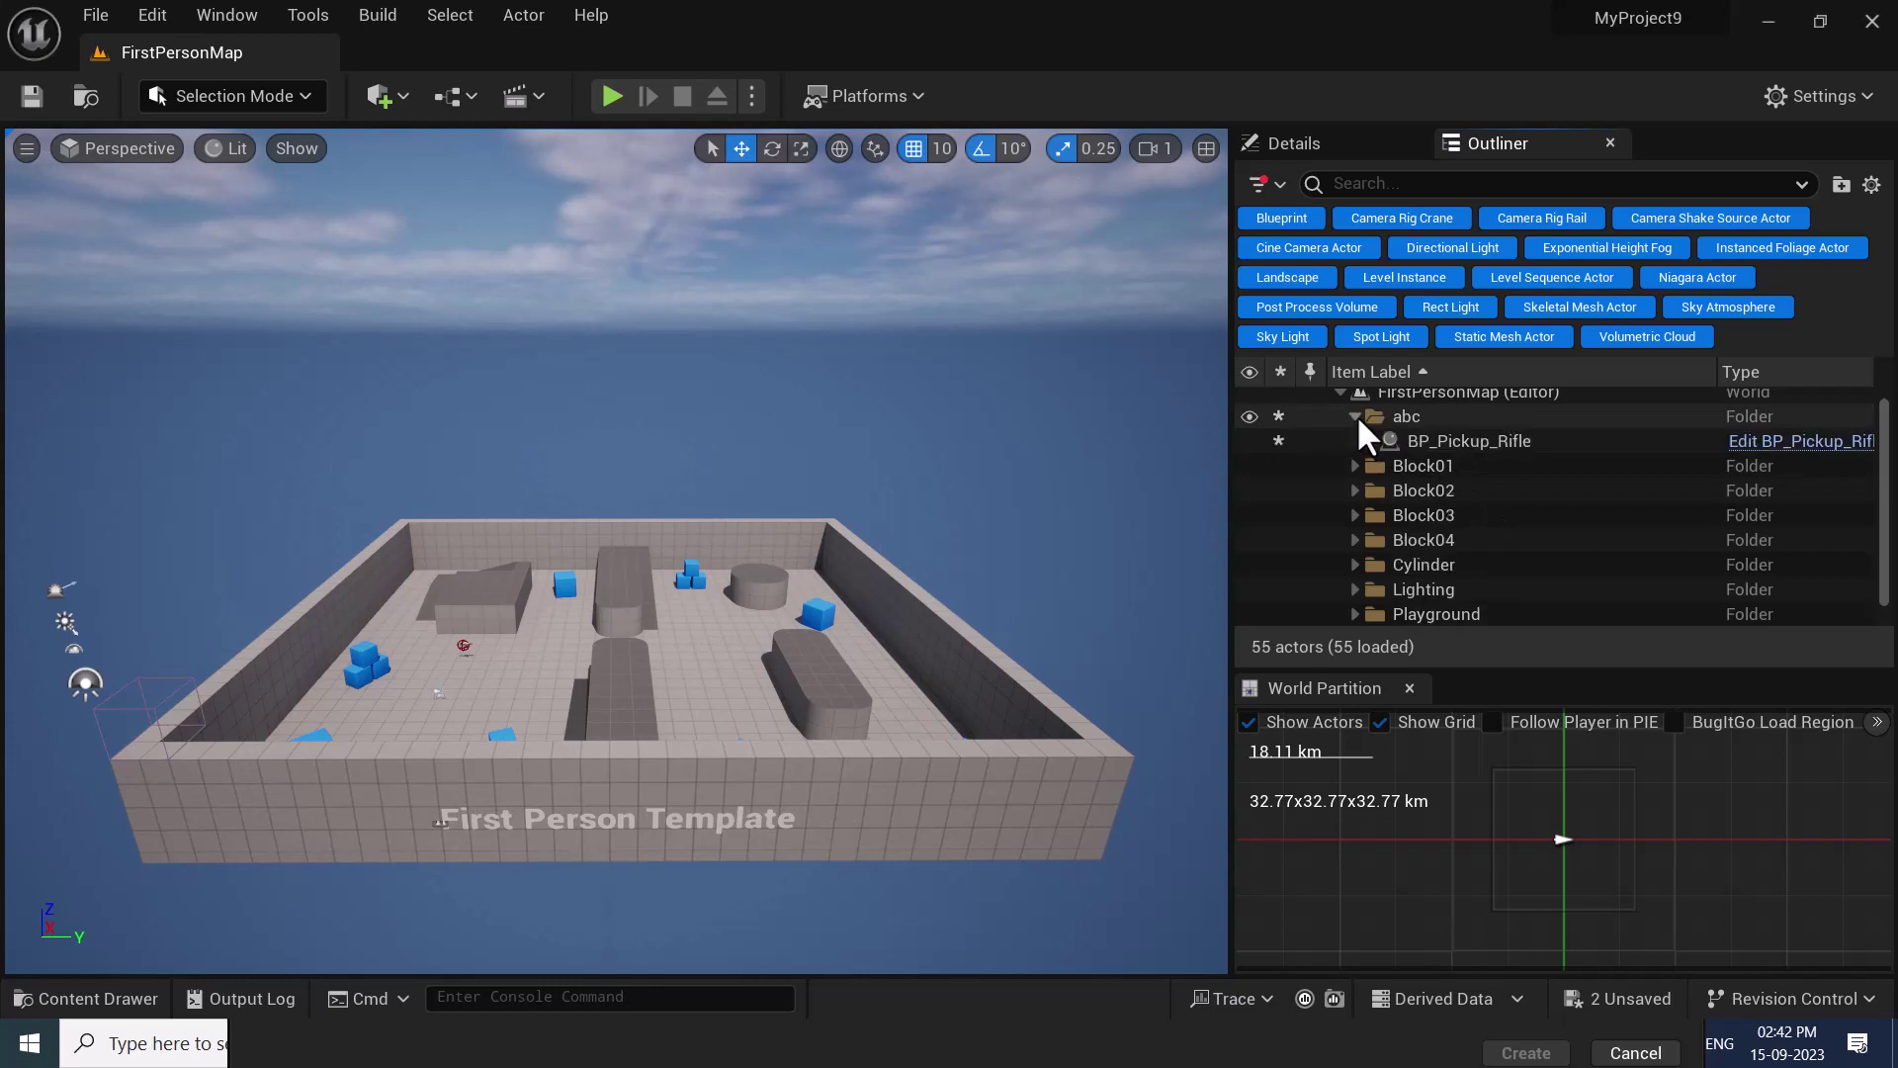
left_click(1356, 413)
scroll(1410, 444, "up", 1)
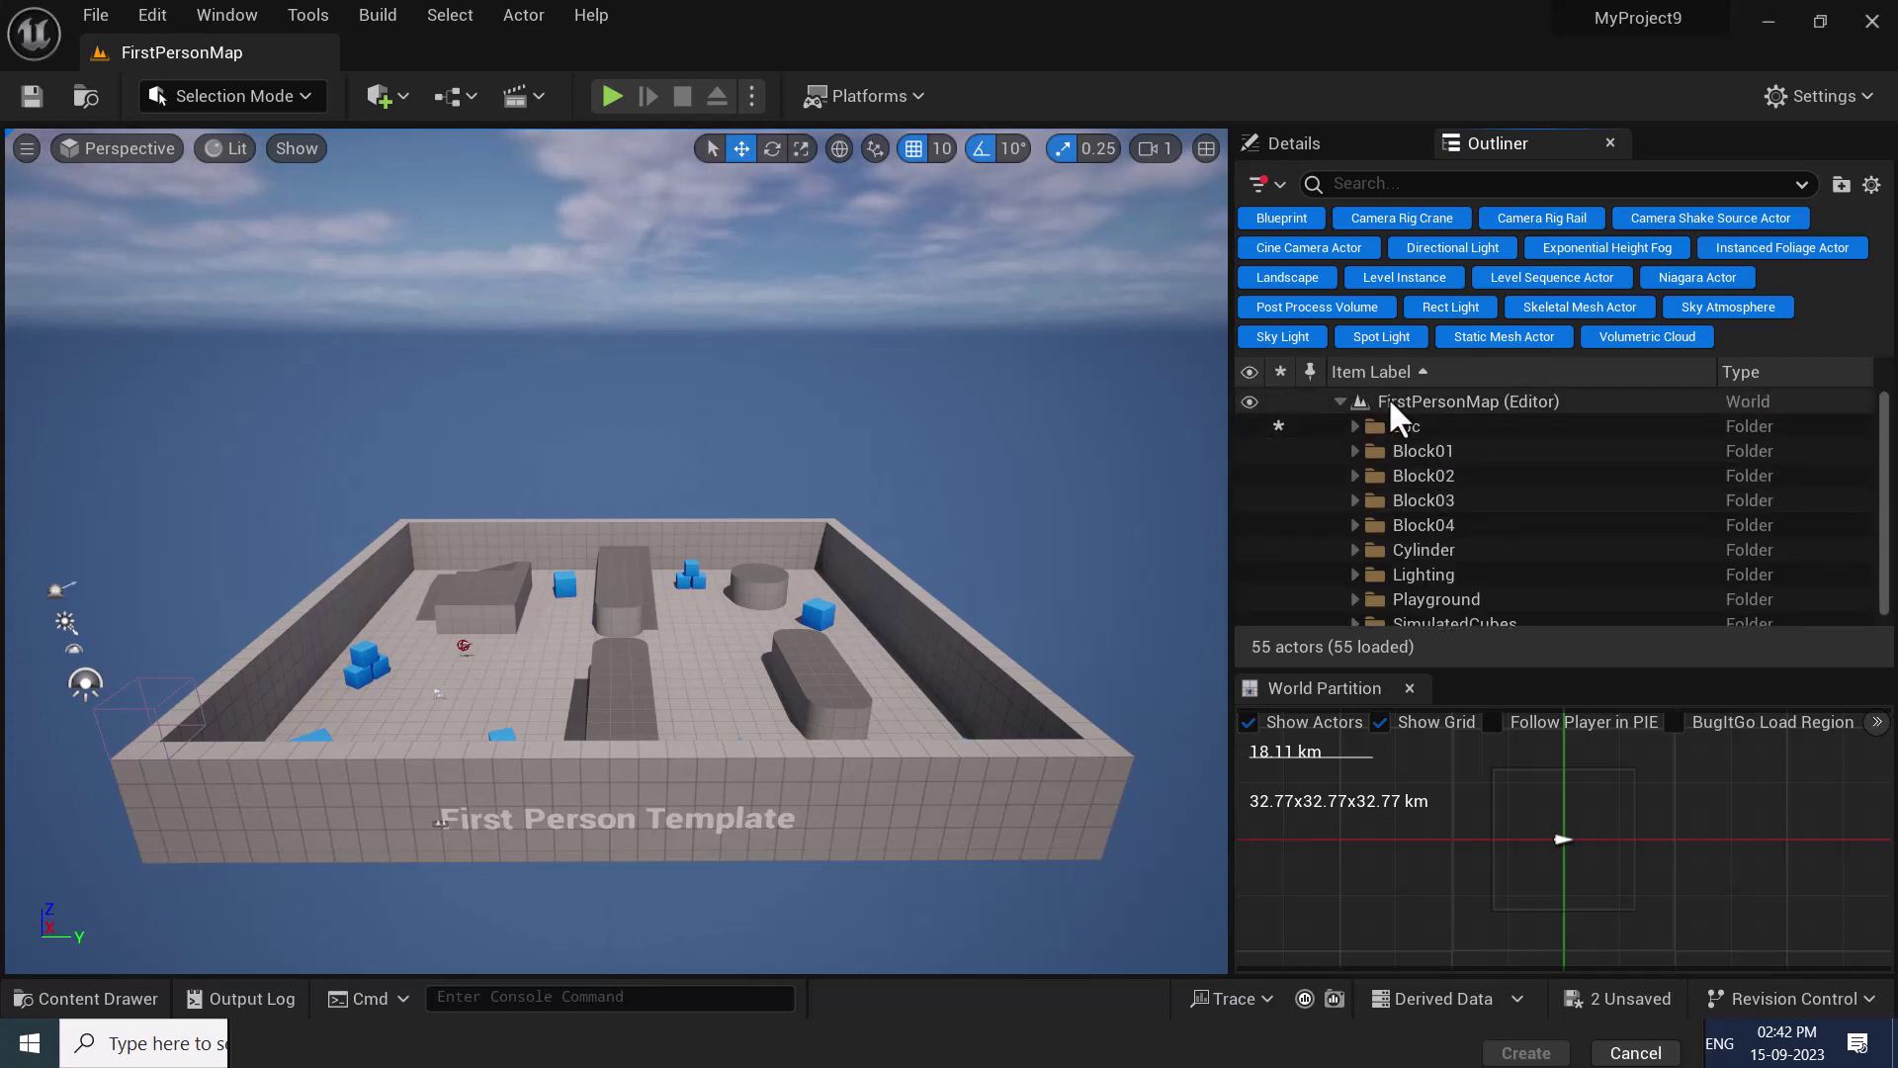
left_click(1429, 401)
left_click(1247, 399)
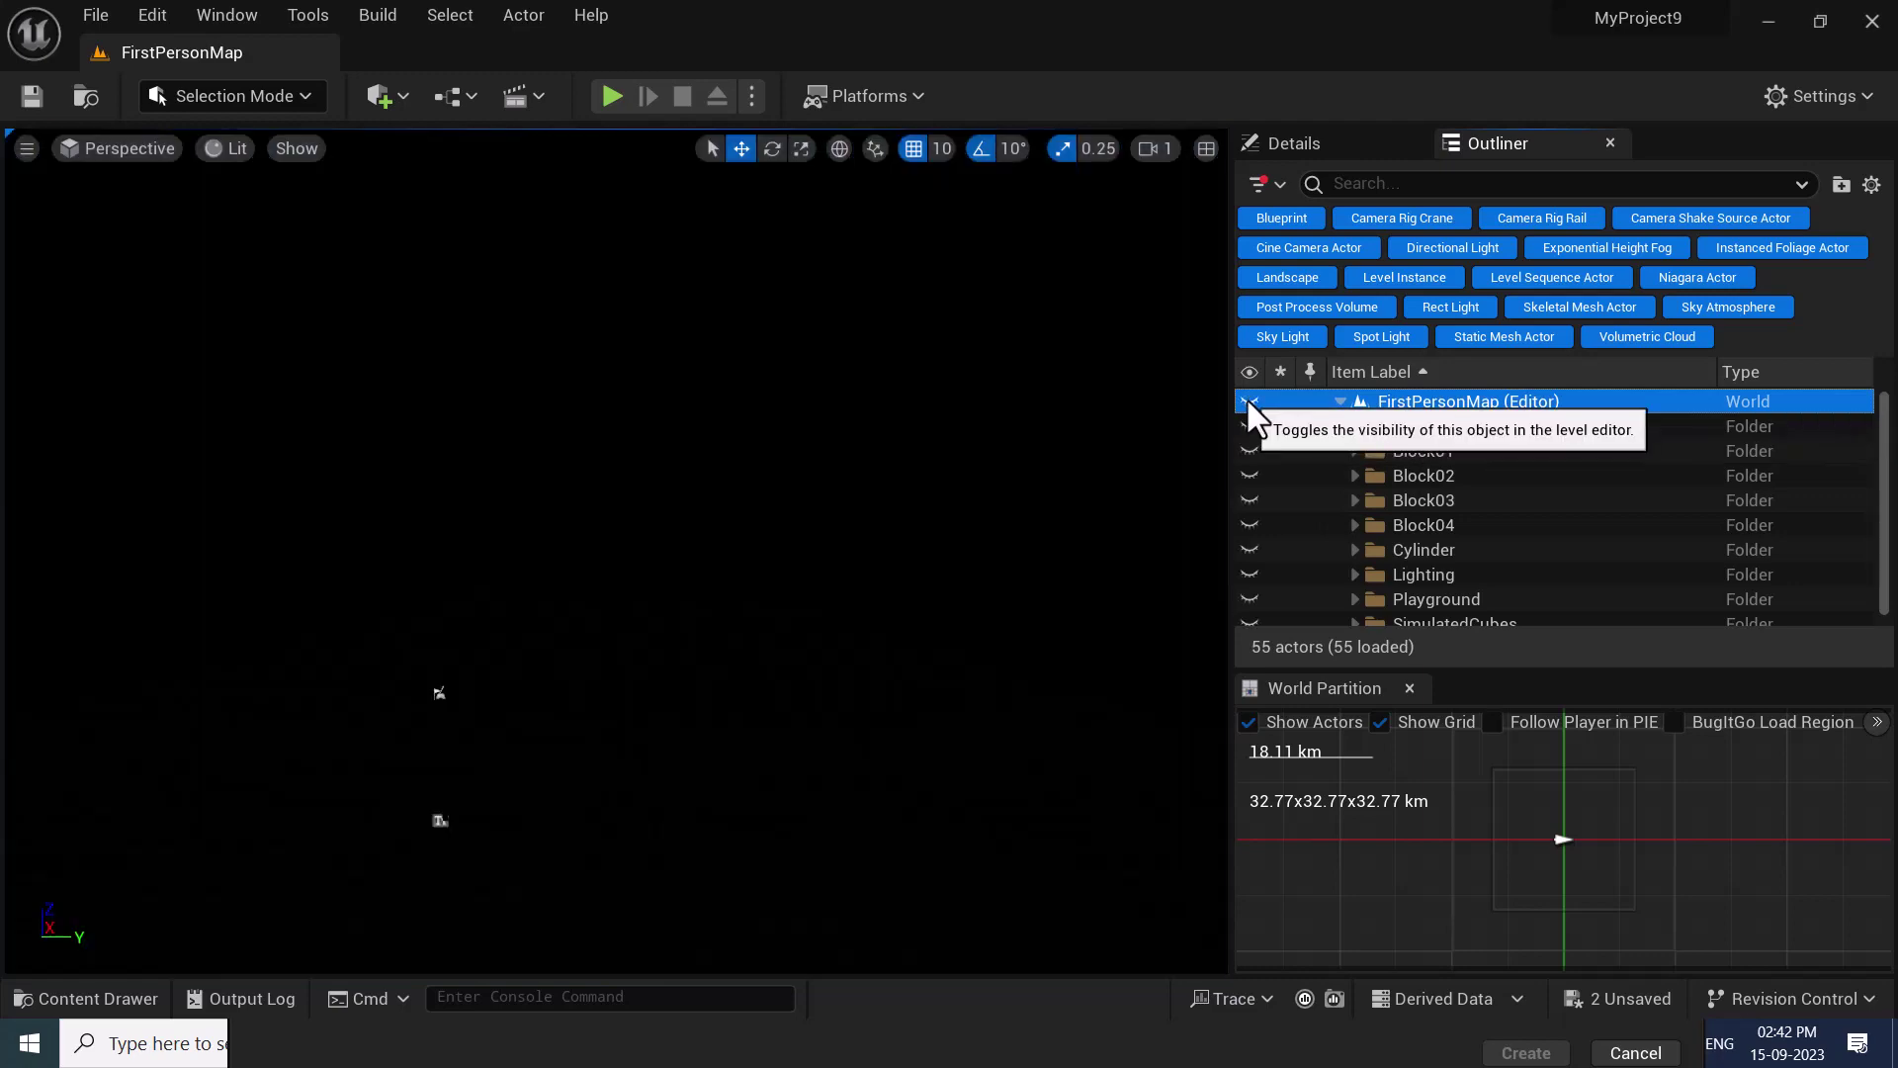
left_click(1246, 400)
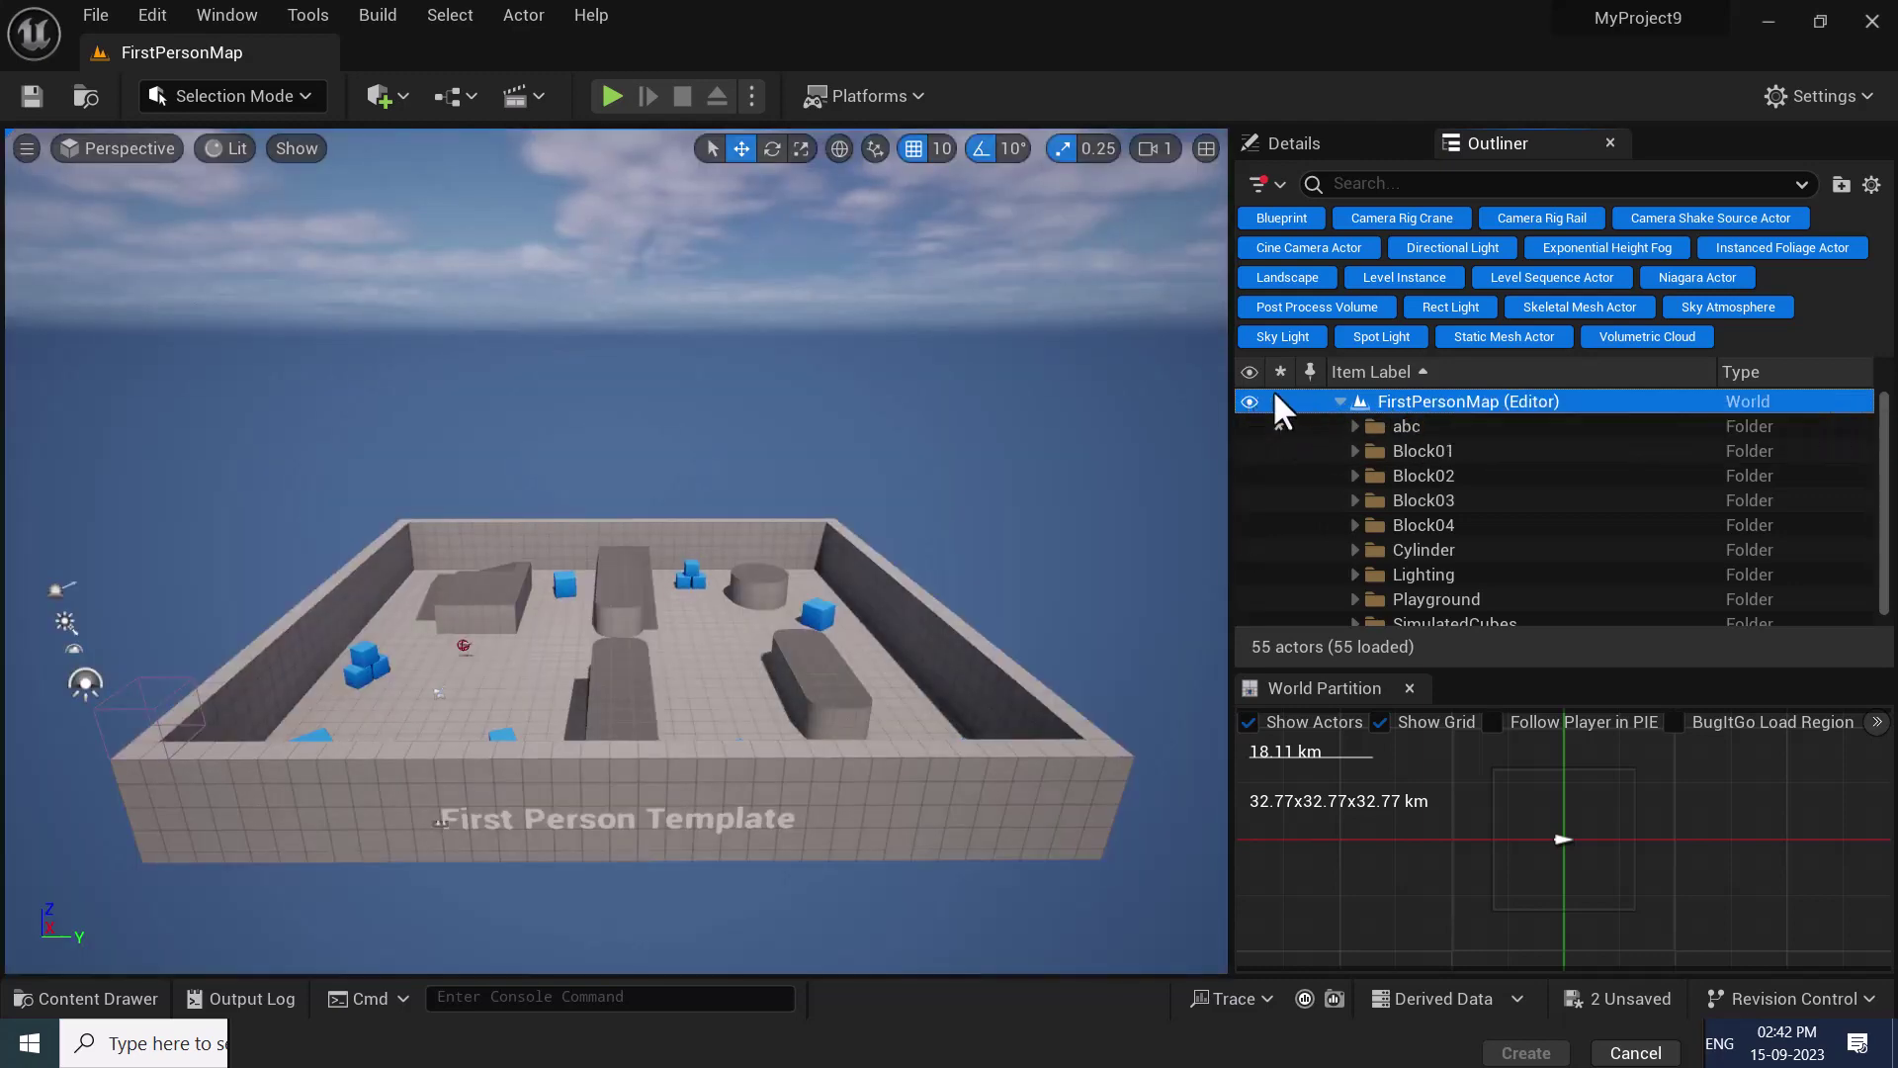
left_click(1247, 400)
left_click(1247, 401)
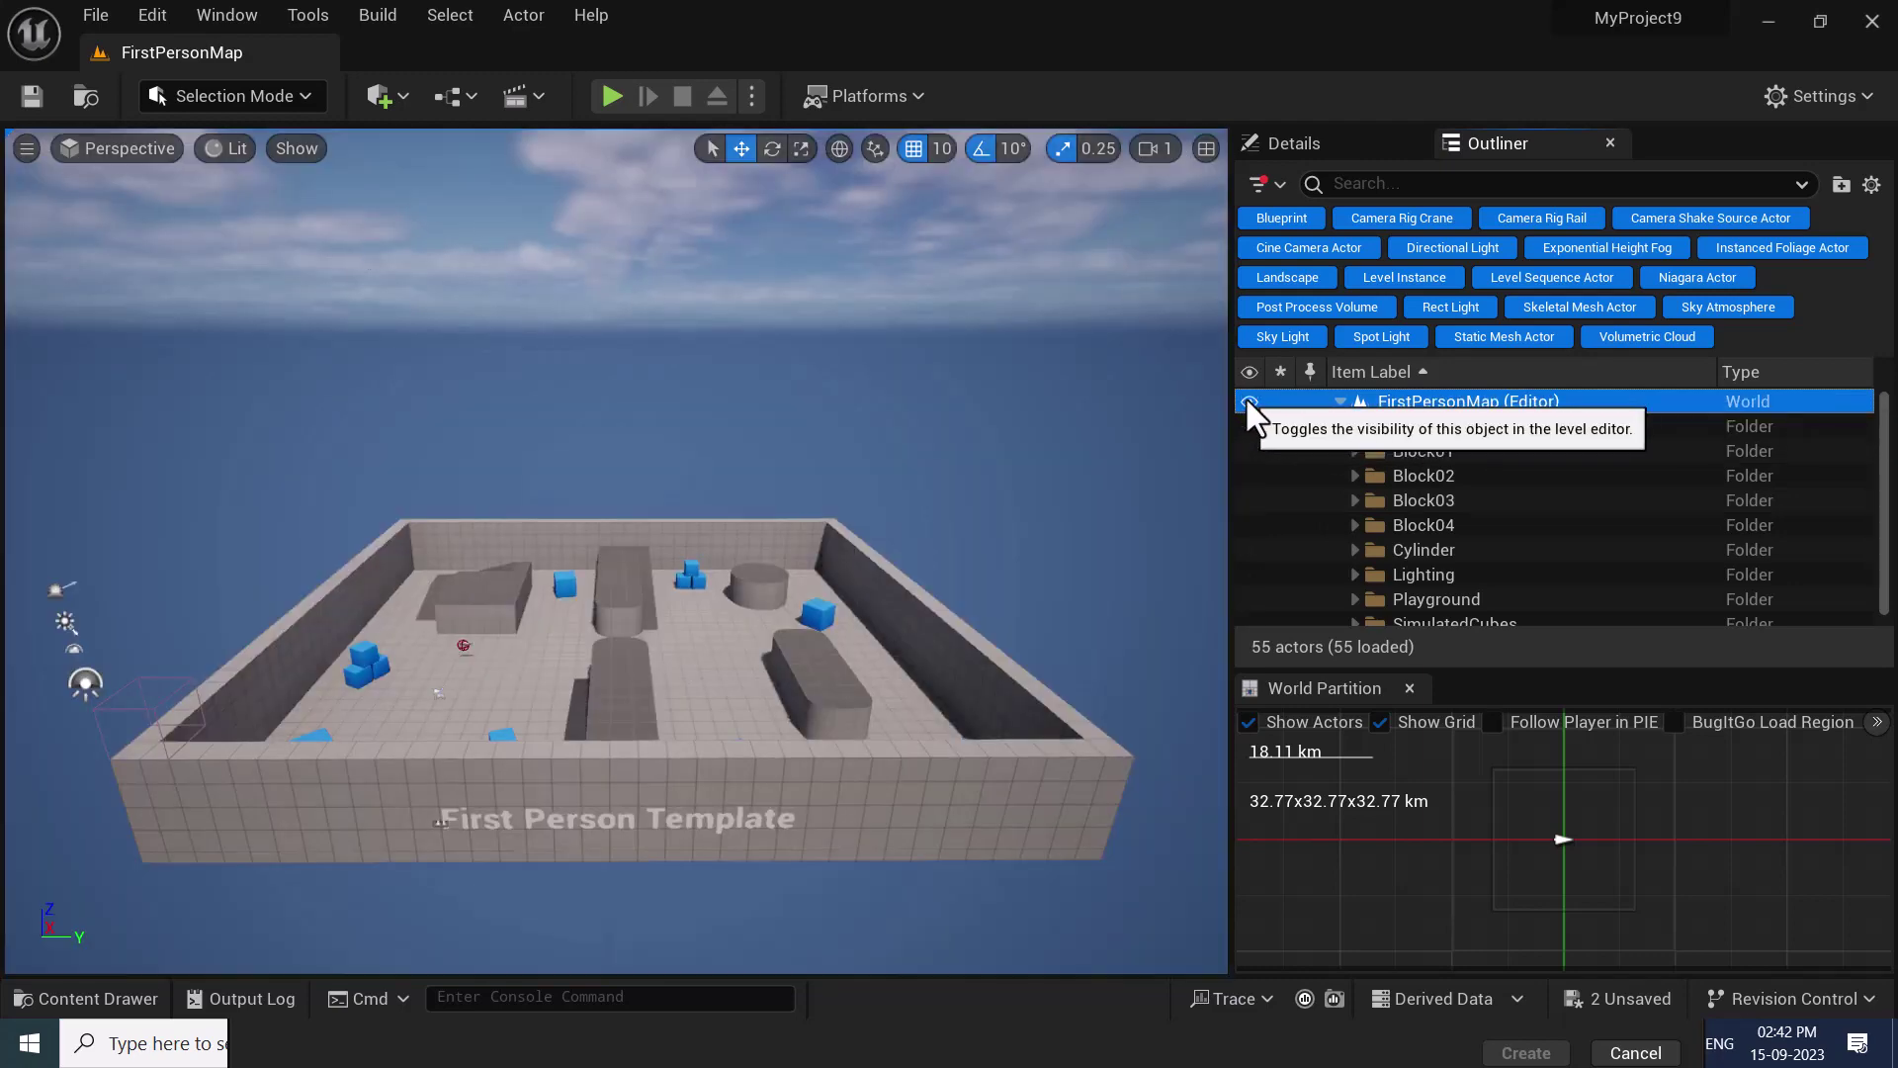
left_click(1248, 400)
left_click(1248, 401)
left_click(1363, 426)
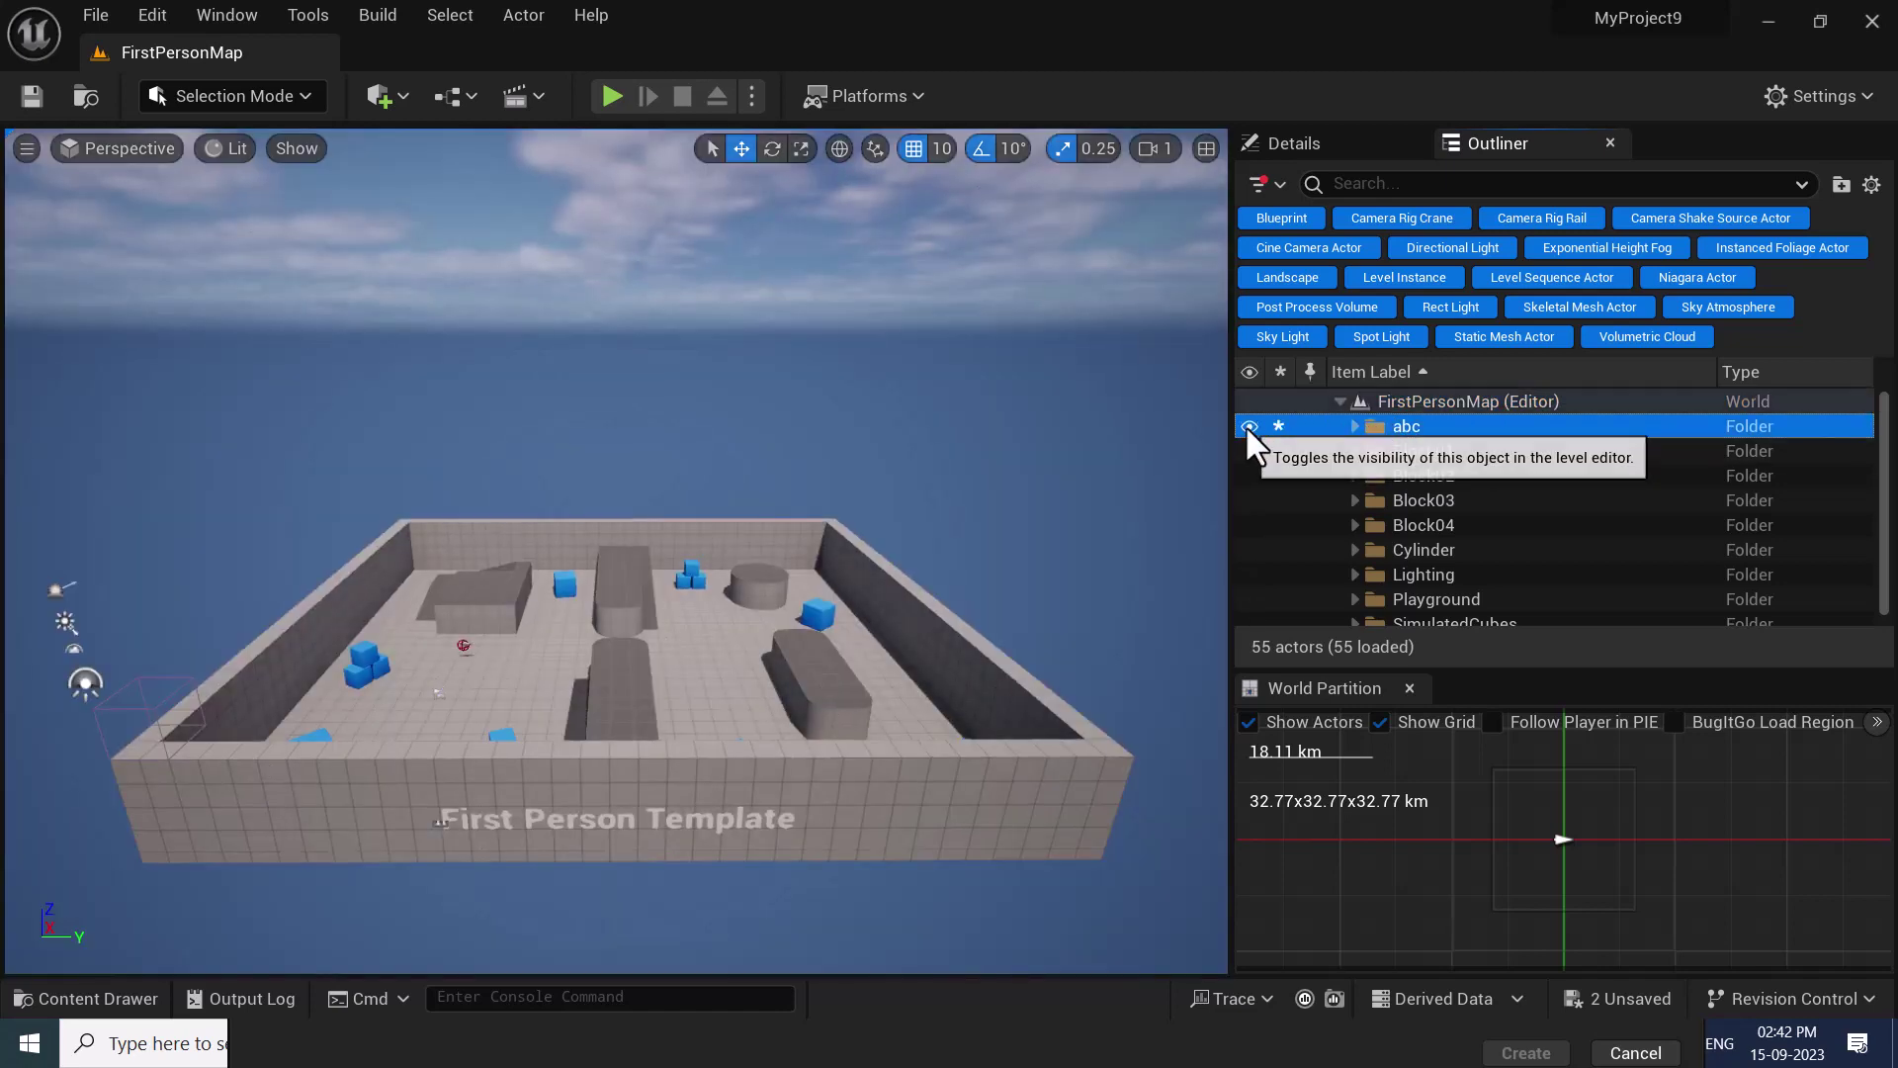
left_click(1384, 454)
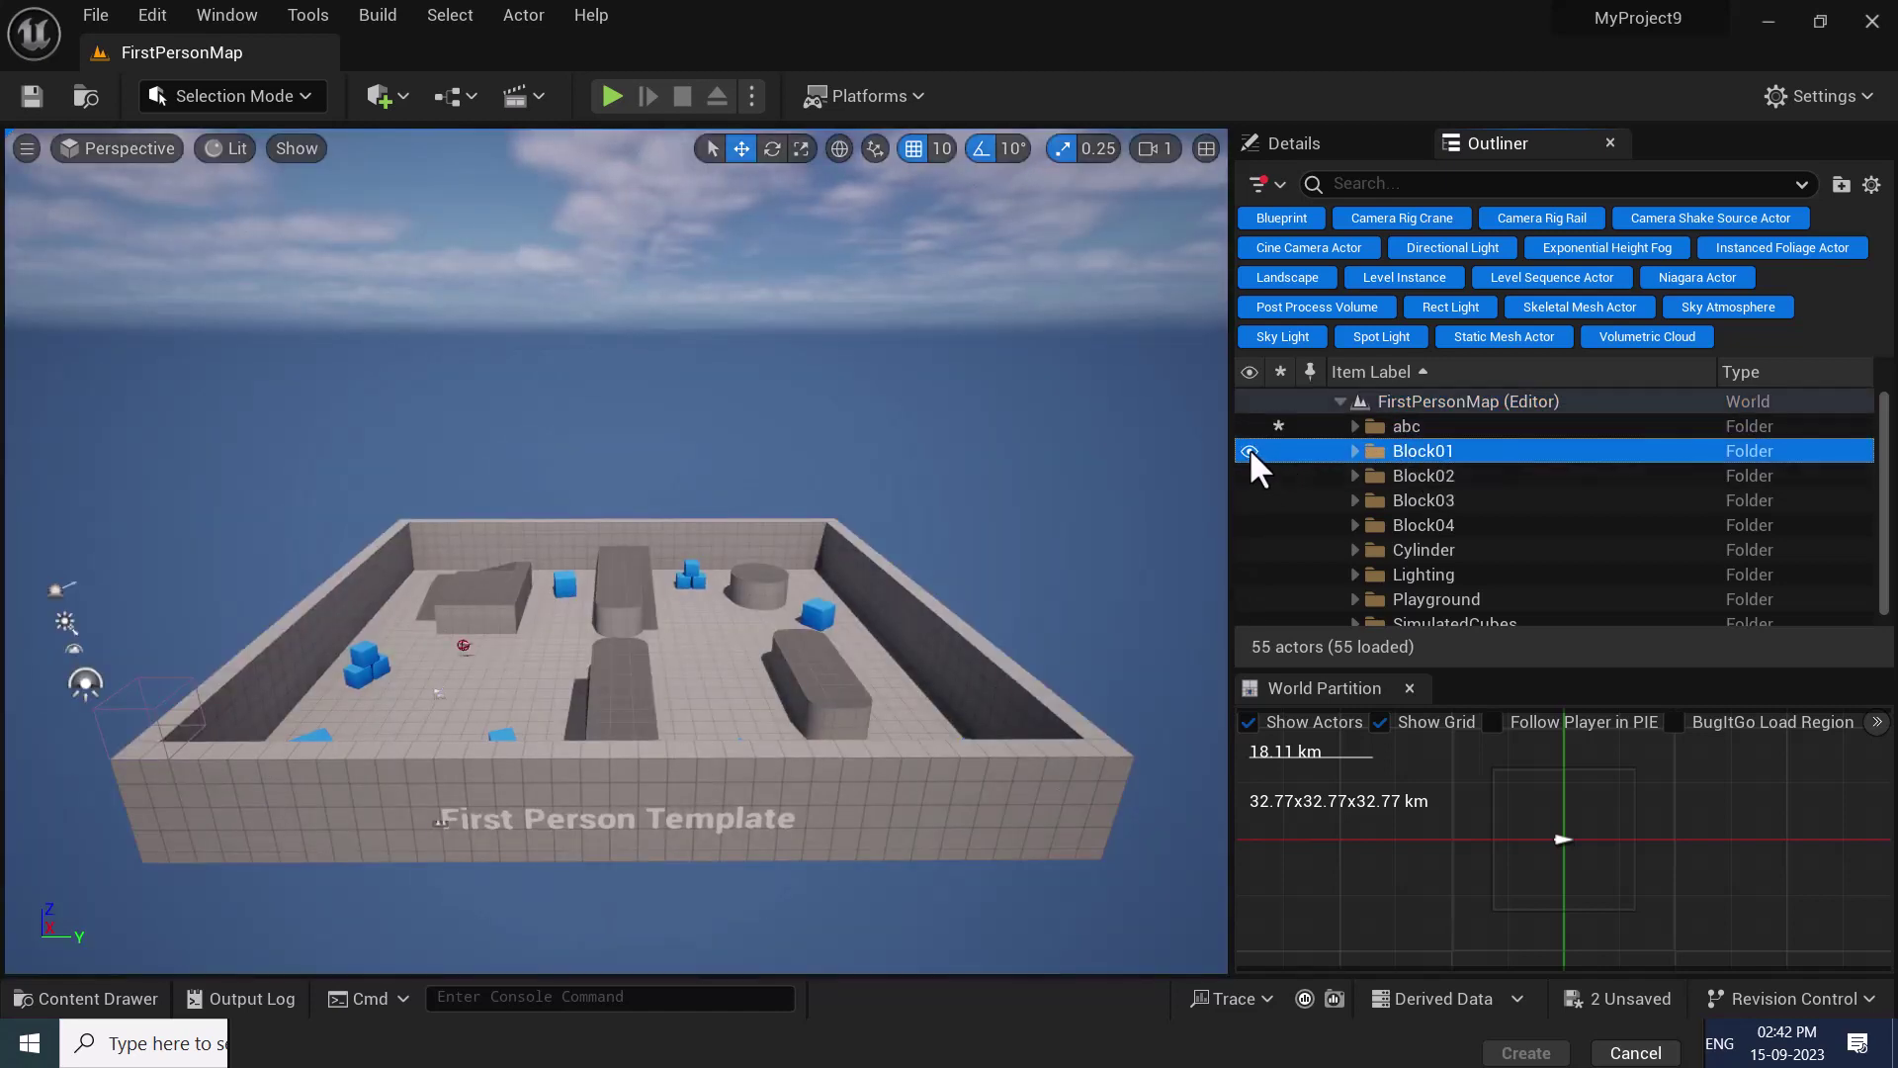
left_click(1376, 476)
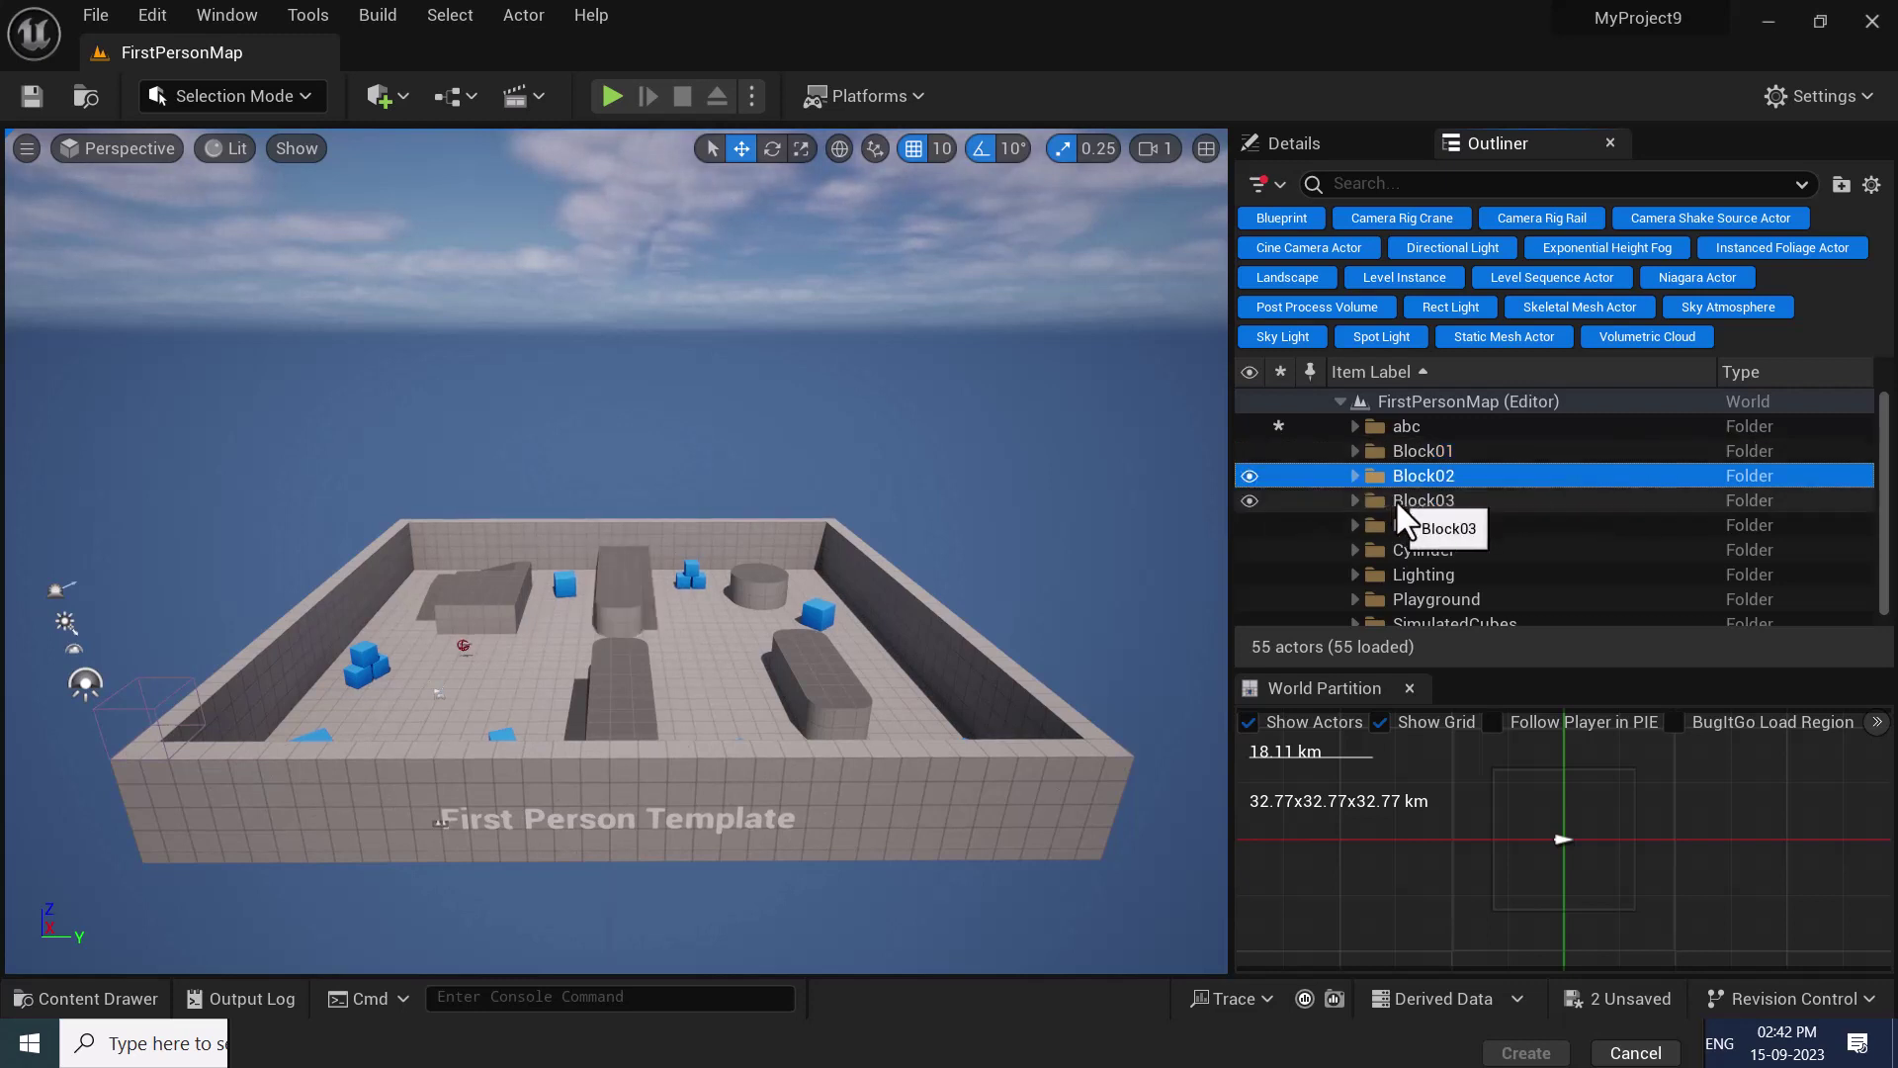
scroll(1483, 505, "down", 1)
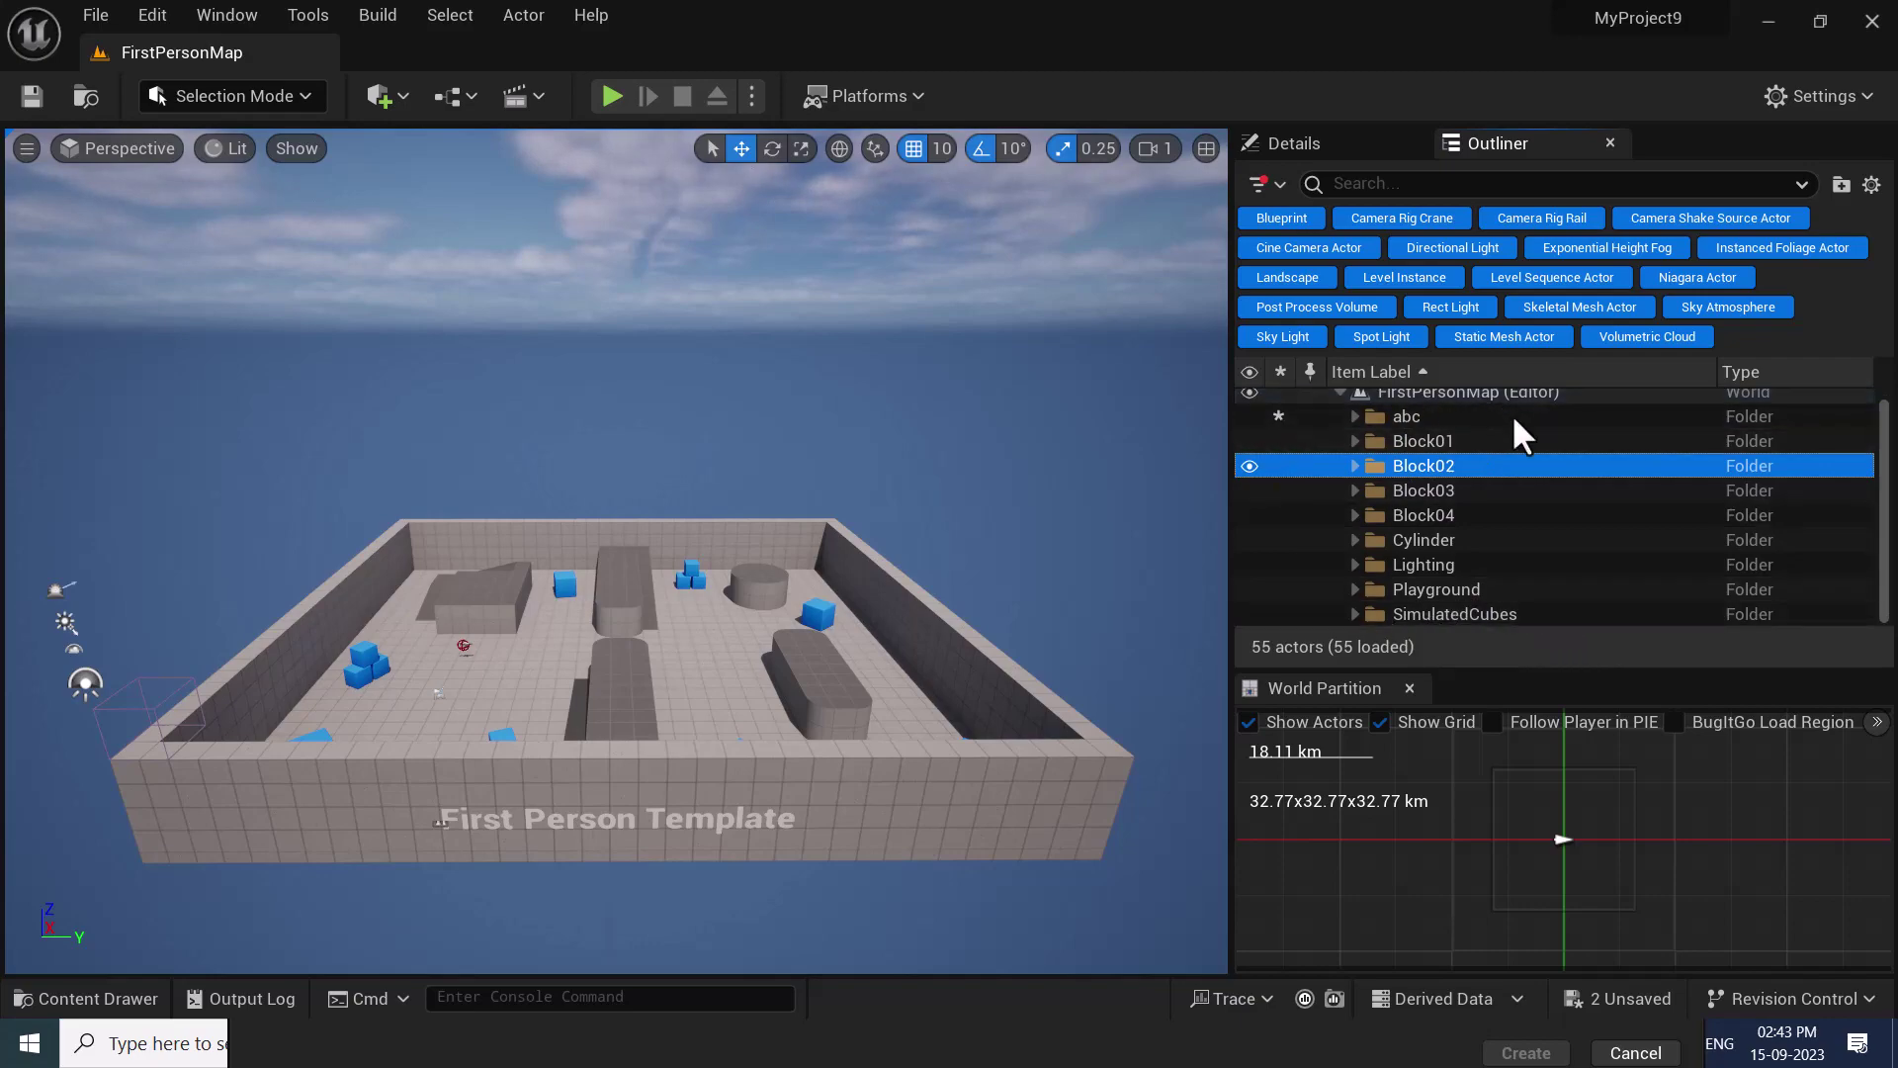
Switch to the Unreal Editor Interface documentation in Opera, near the Outliner notes.
key("alt+Tab")
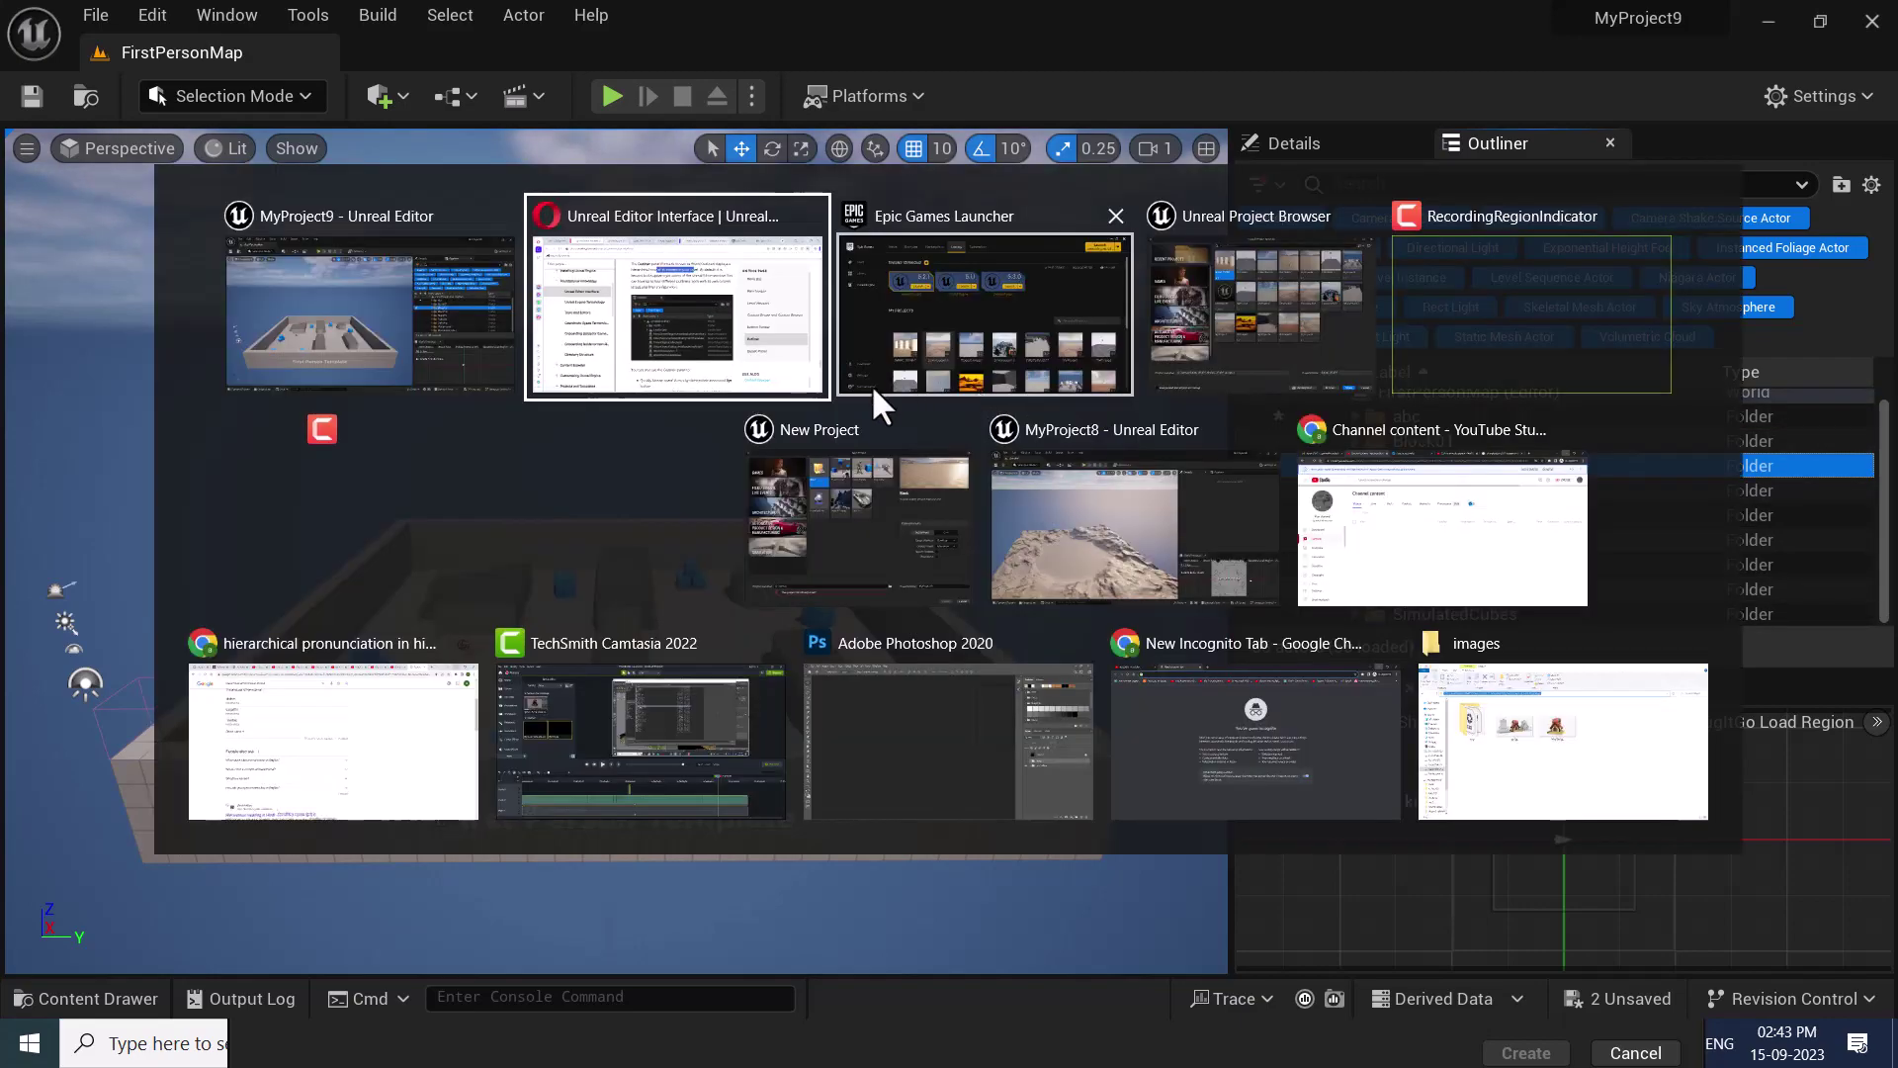
left_click(713, 295)
scroll(874, 494, "down", 1)
scroll(883, 514, "down", 7)
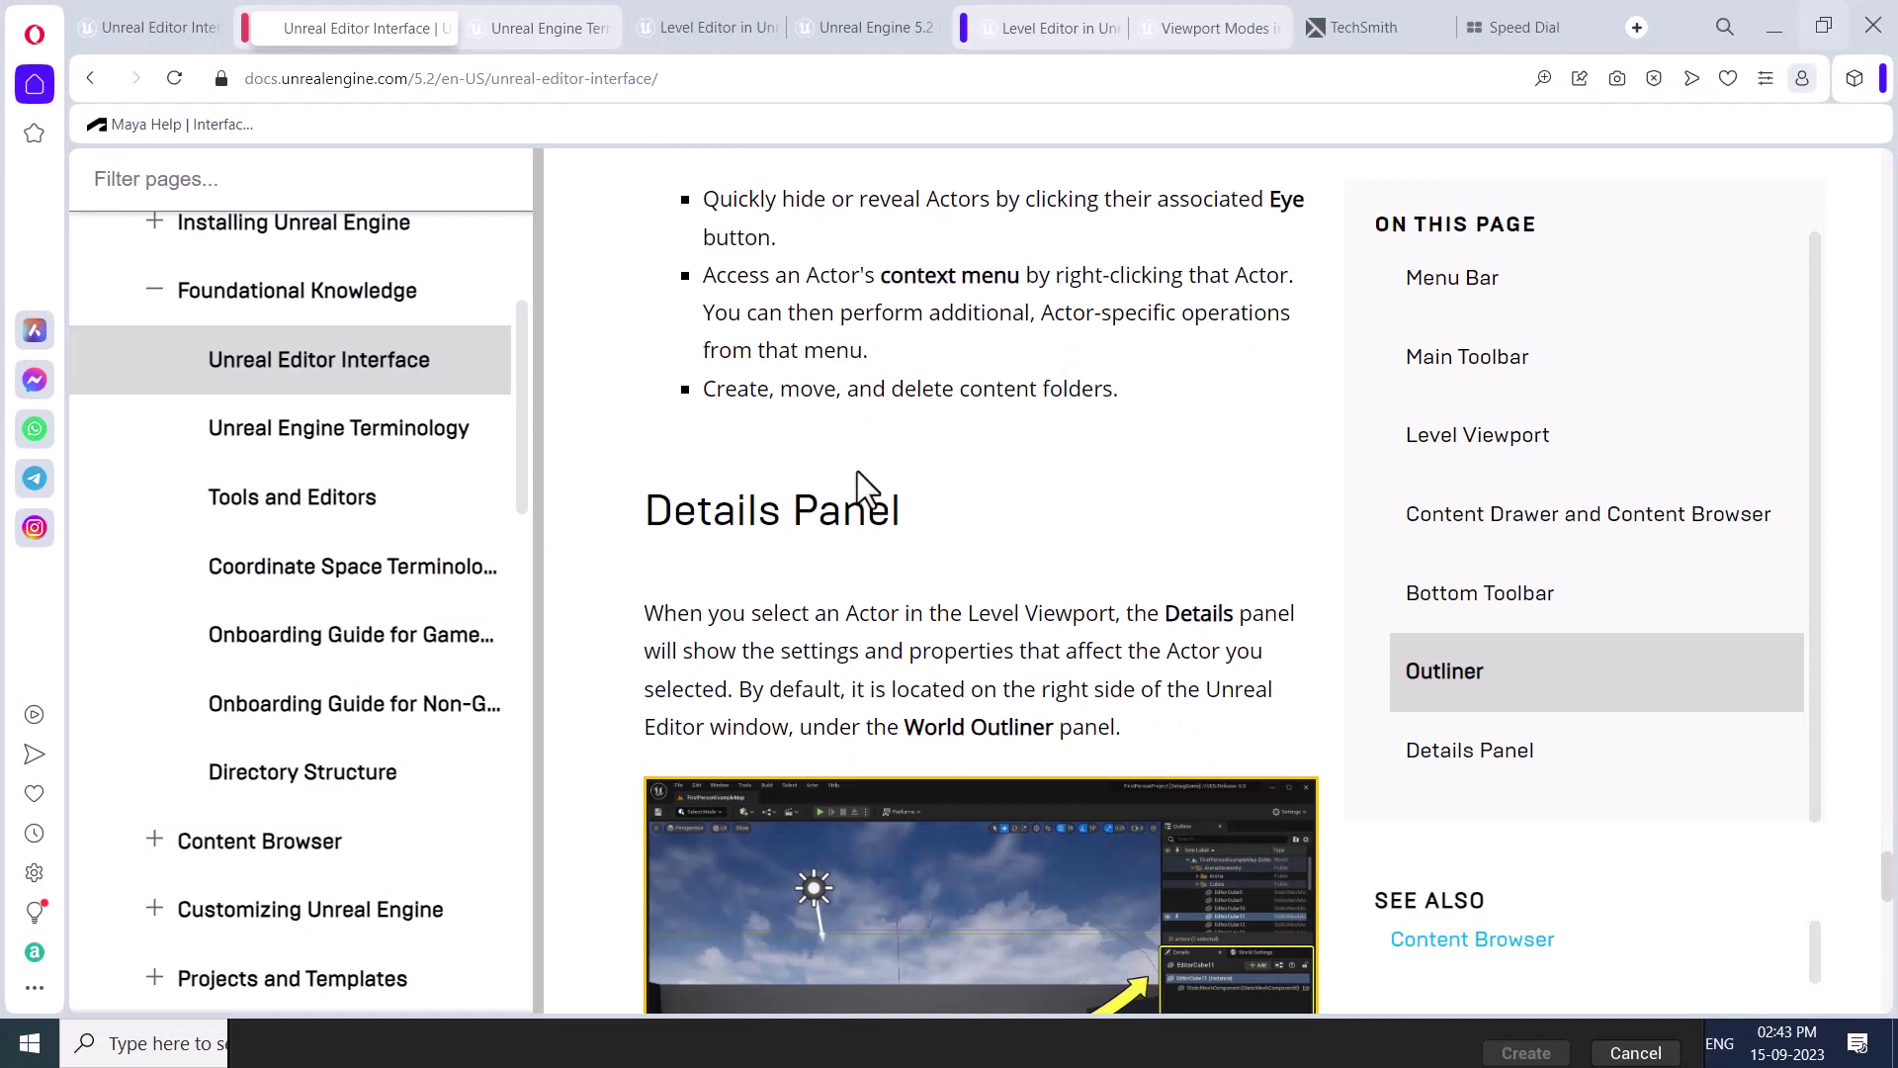
scroll(869, 538, "up", 4)
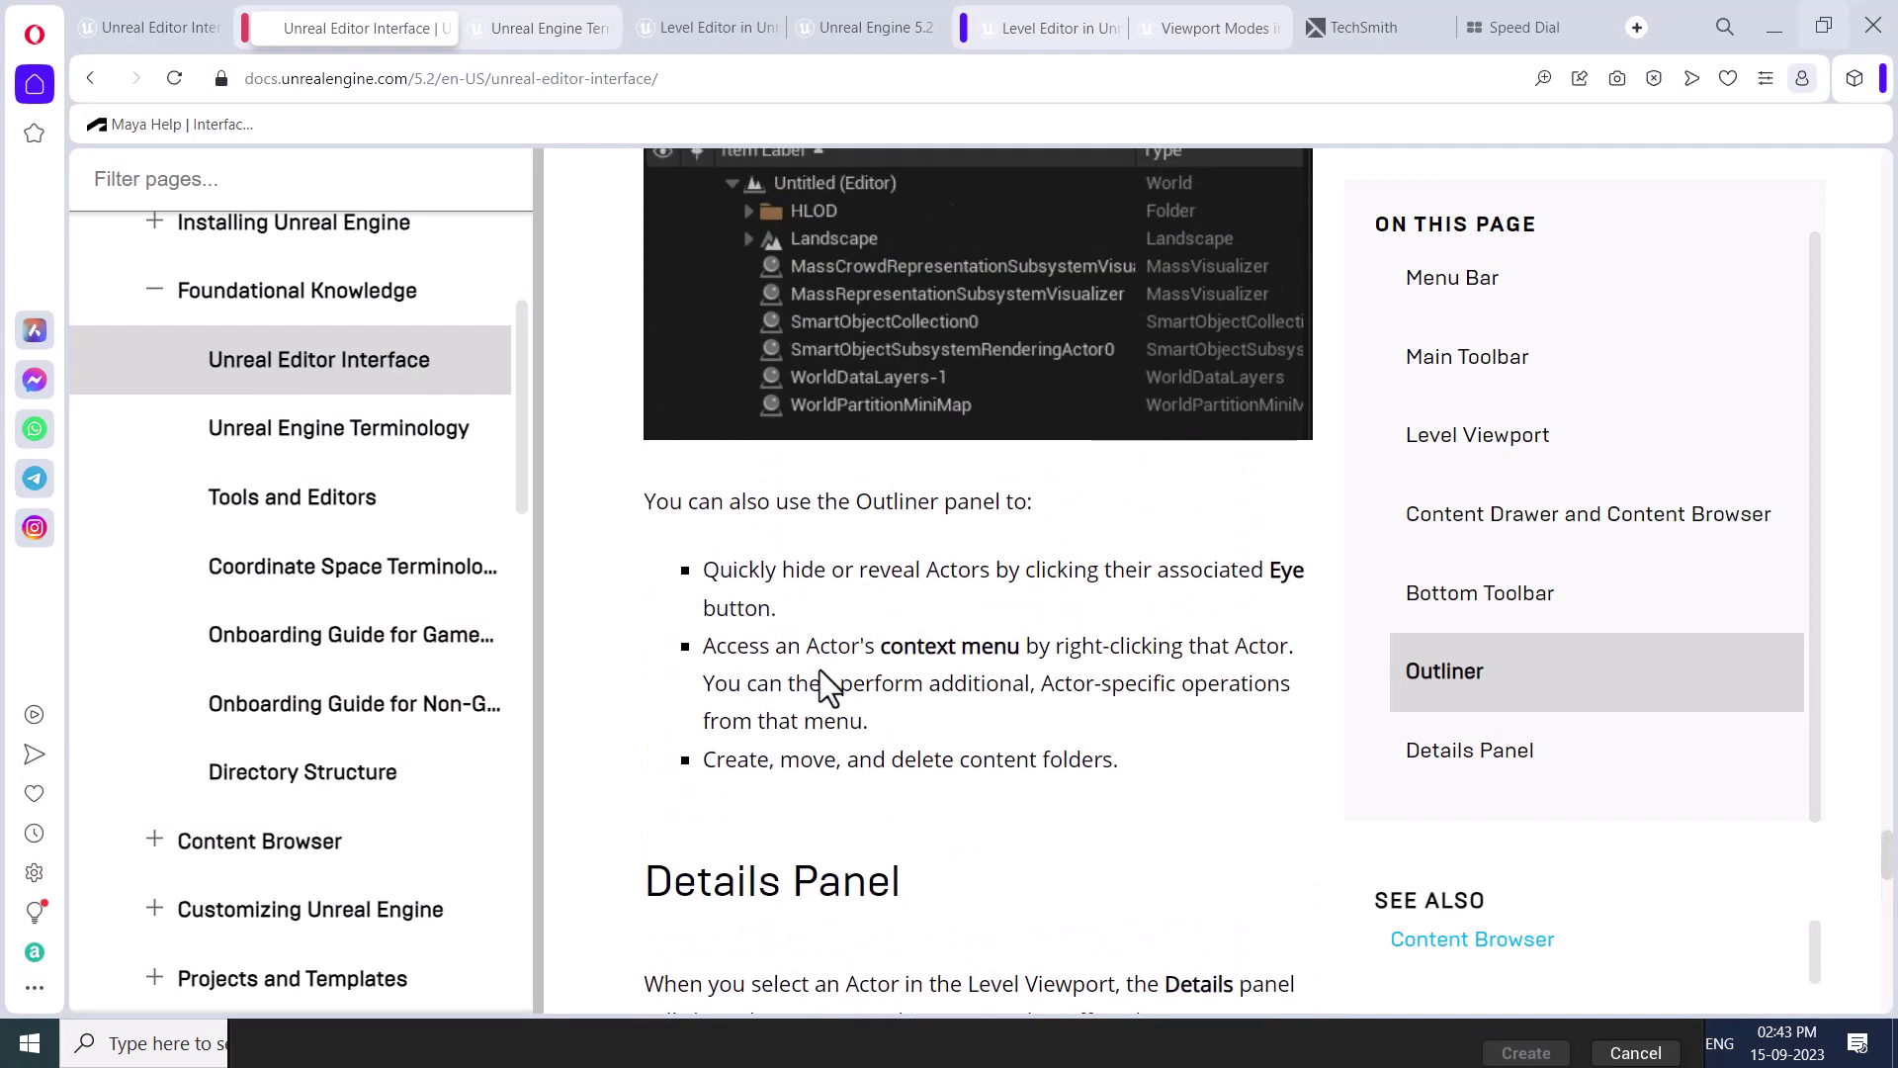
Highlight the bullet about creating and deleting content folders, then scroll to Details Panel.
left_click_drag(951, 572, 1253, 580)
scroll(804, 542, "down", 2)
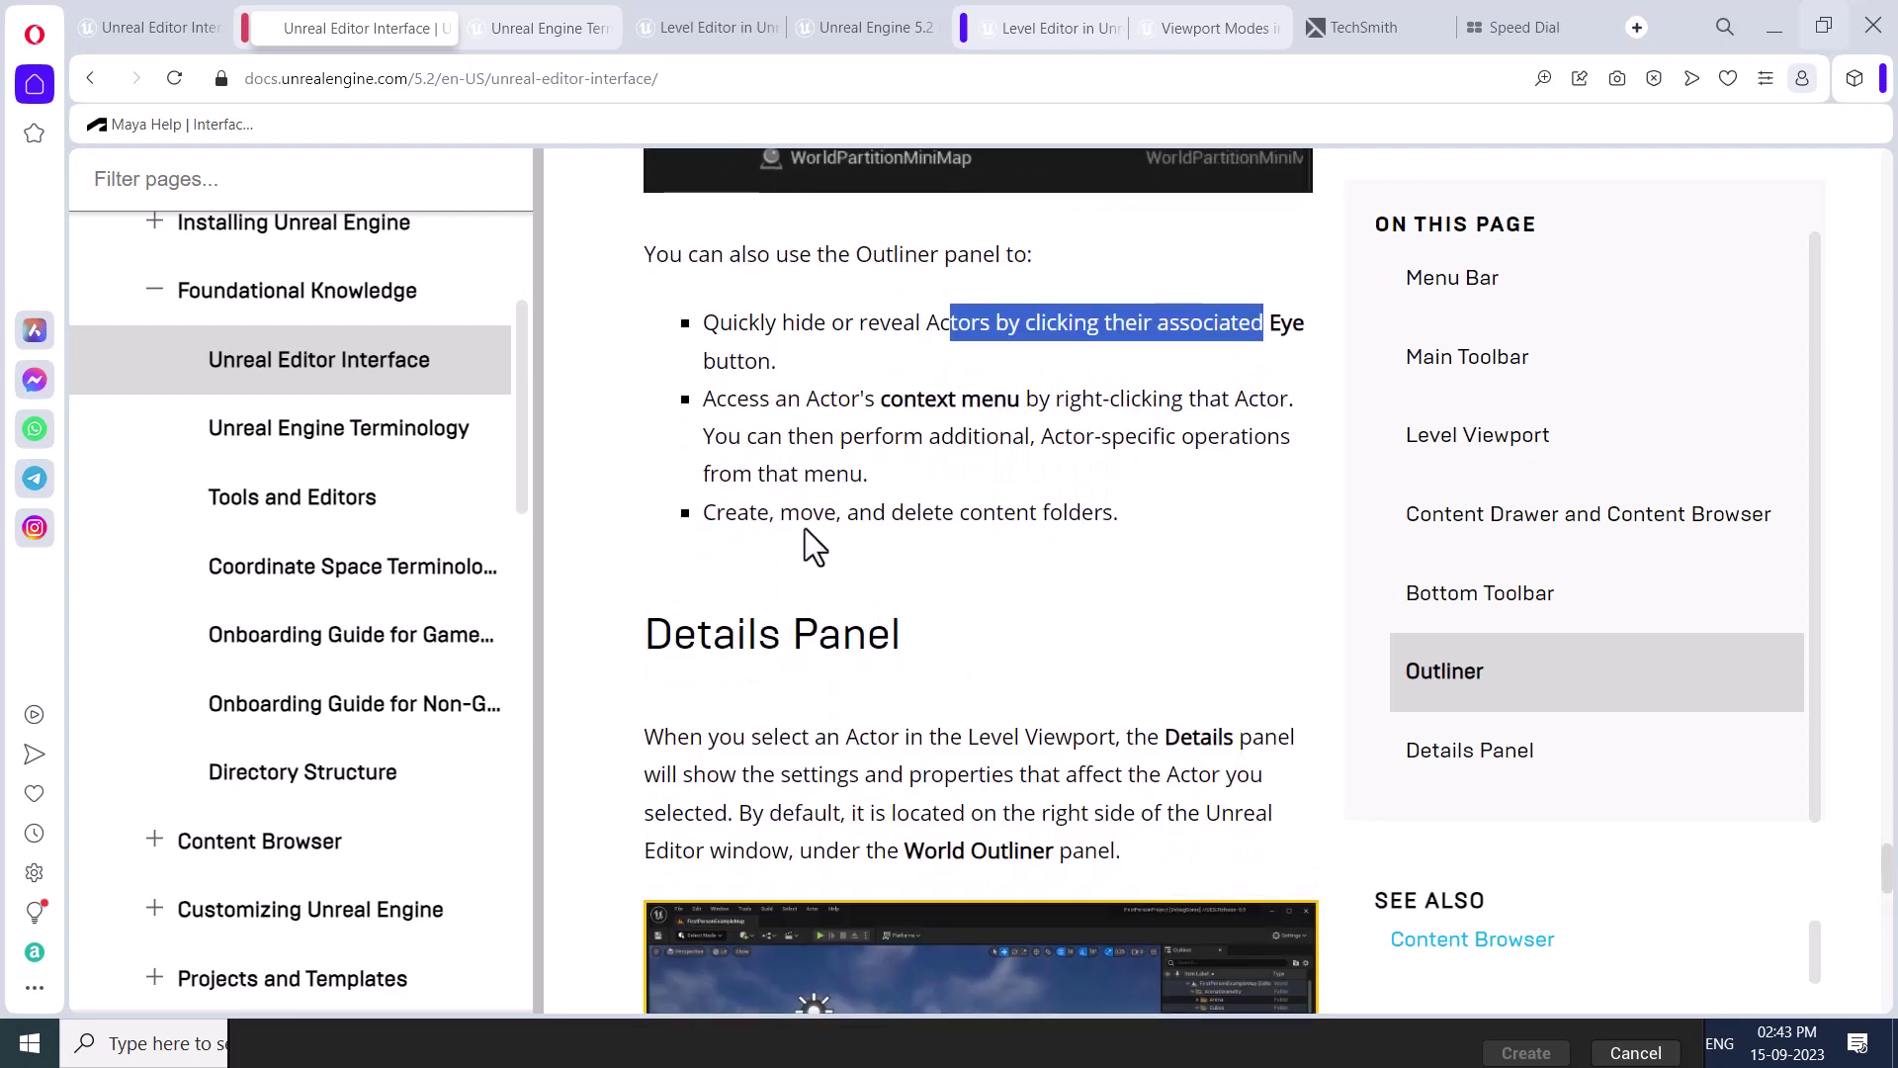
left_click(714, 518)
left_click_drag(712, 515, 1101, 525)
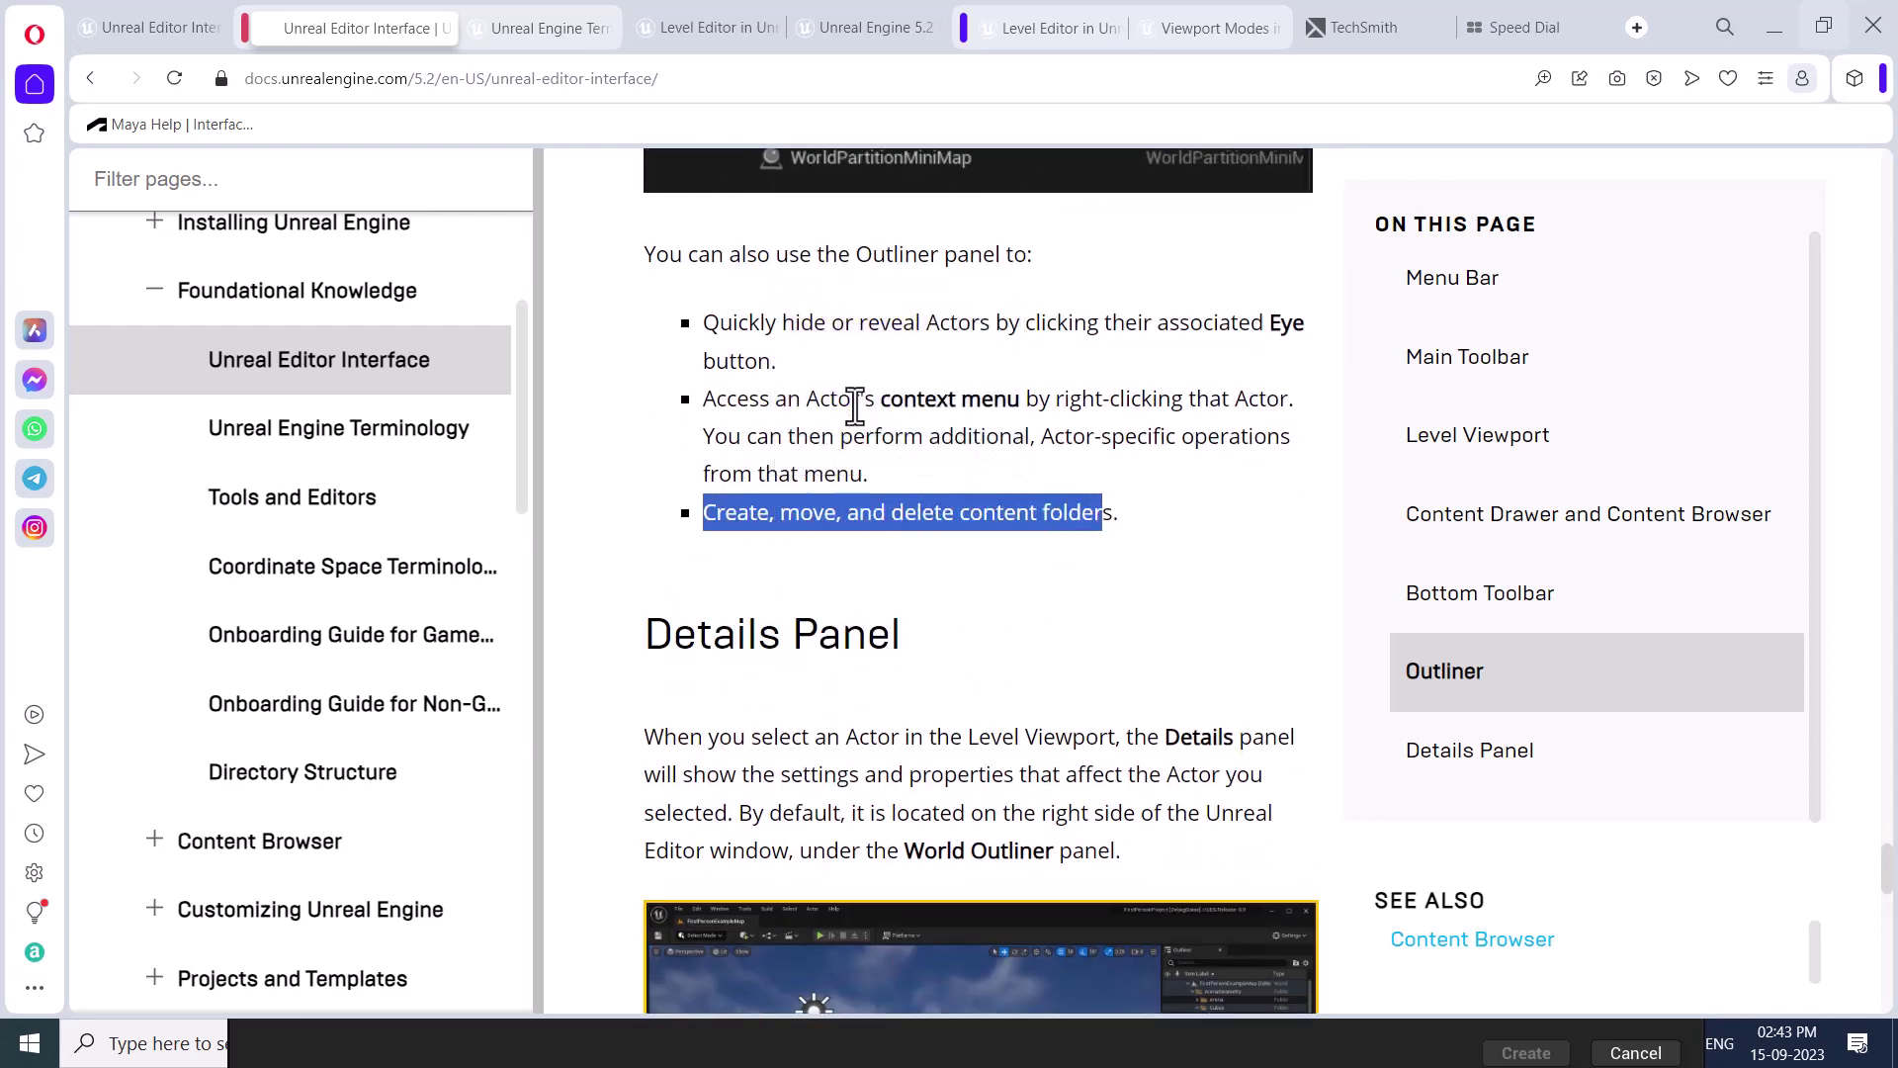
left_click(830, 626)
scroll(830, 626, "down", 3)
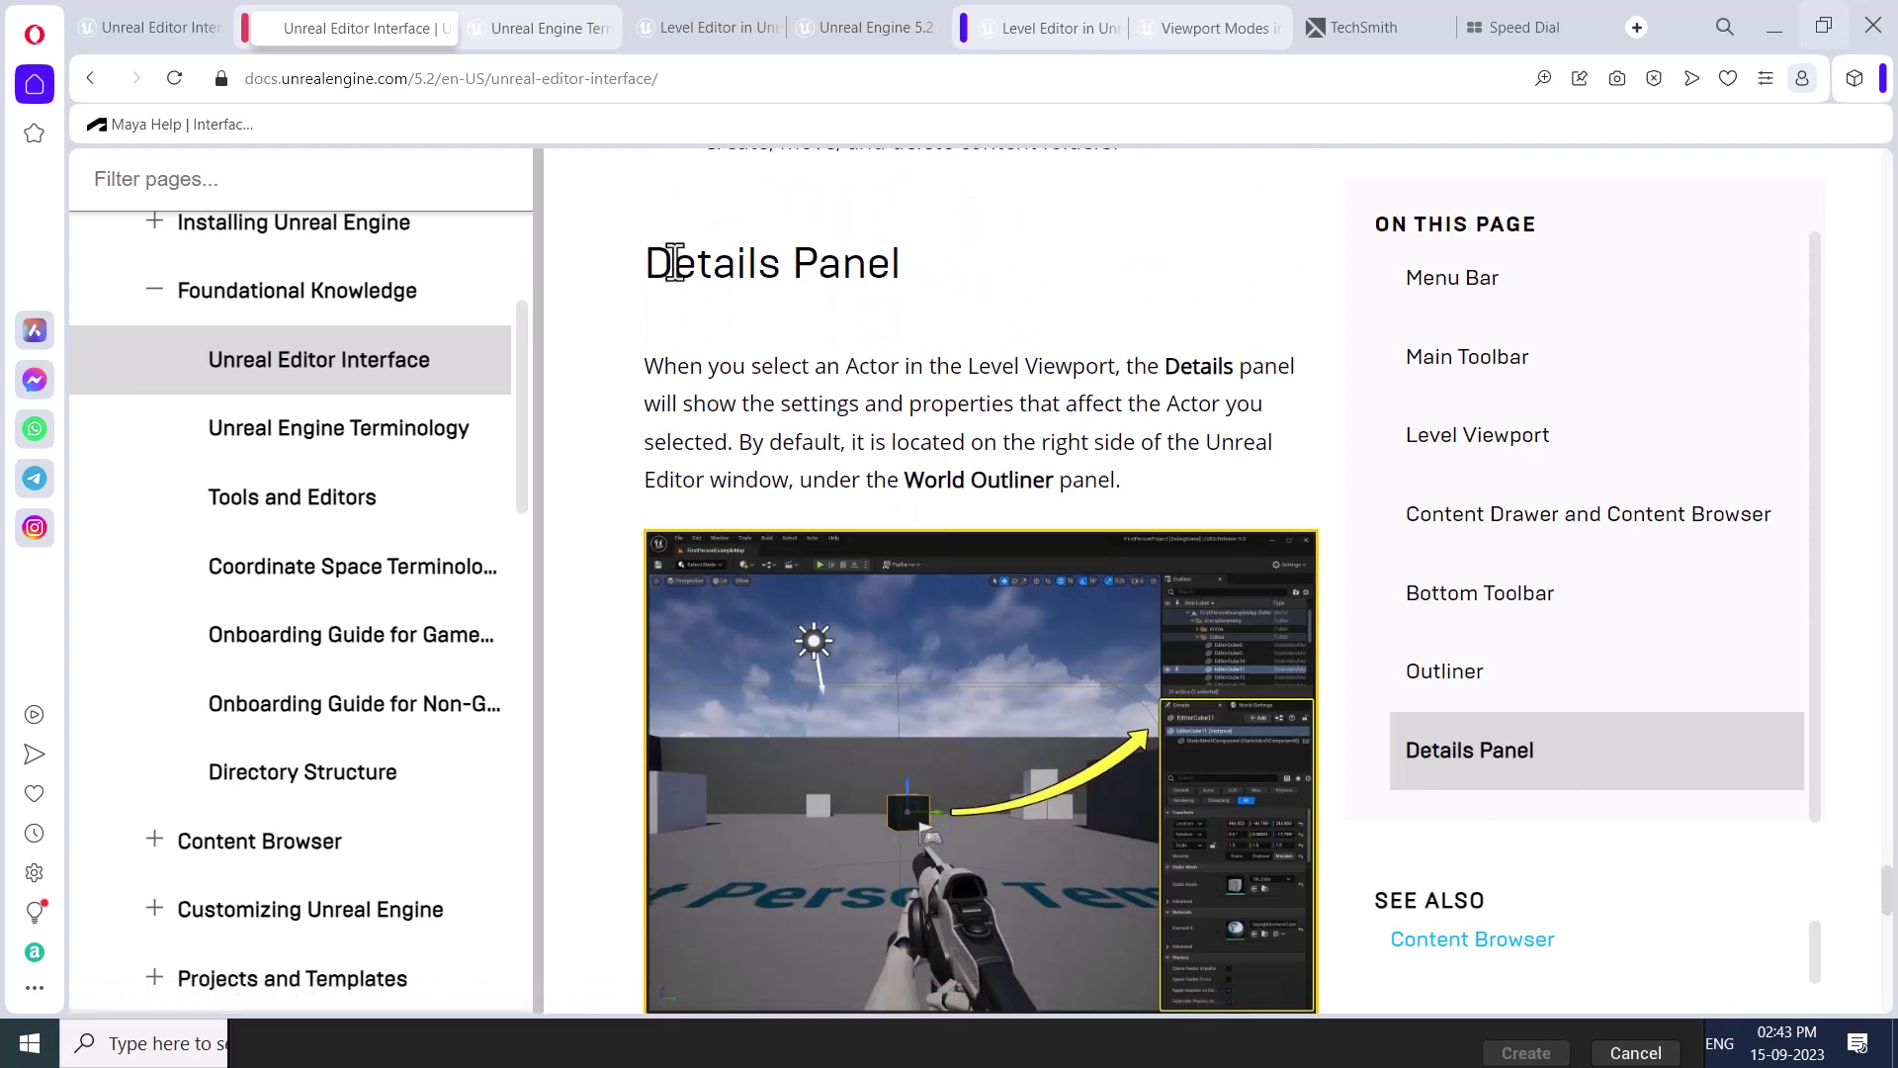
Highlight the Details Panel heading, default-location sentence and description paragraph, then minimize Opera.
left_click_drag(636, 263, 909, 261)
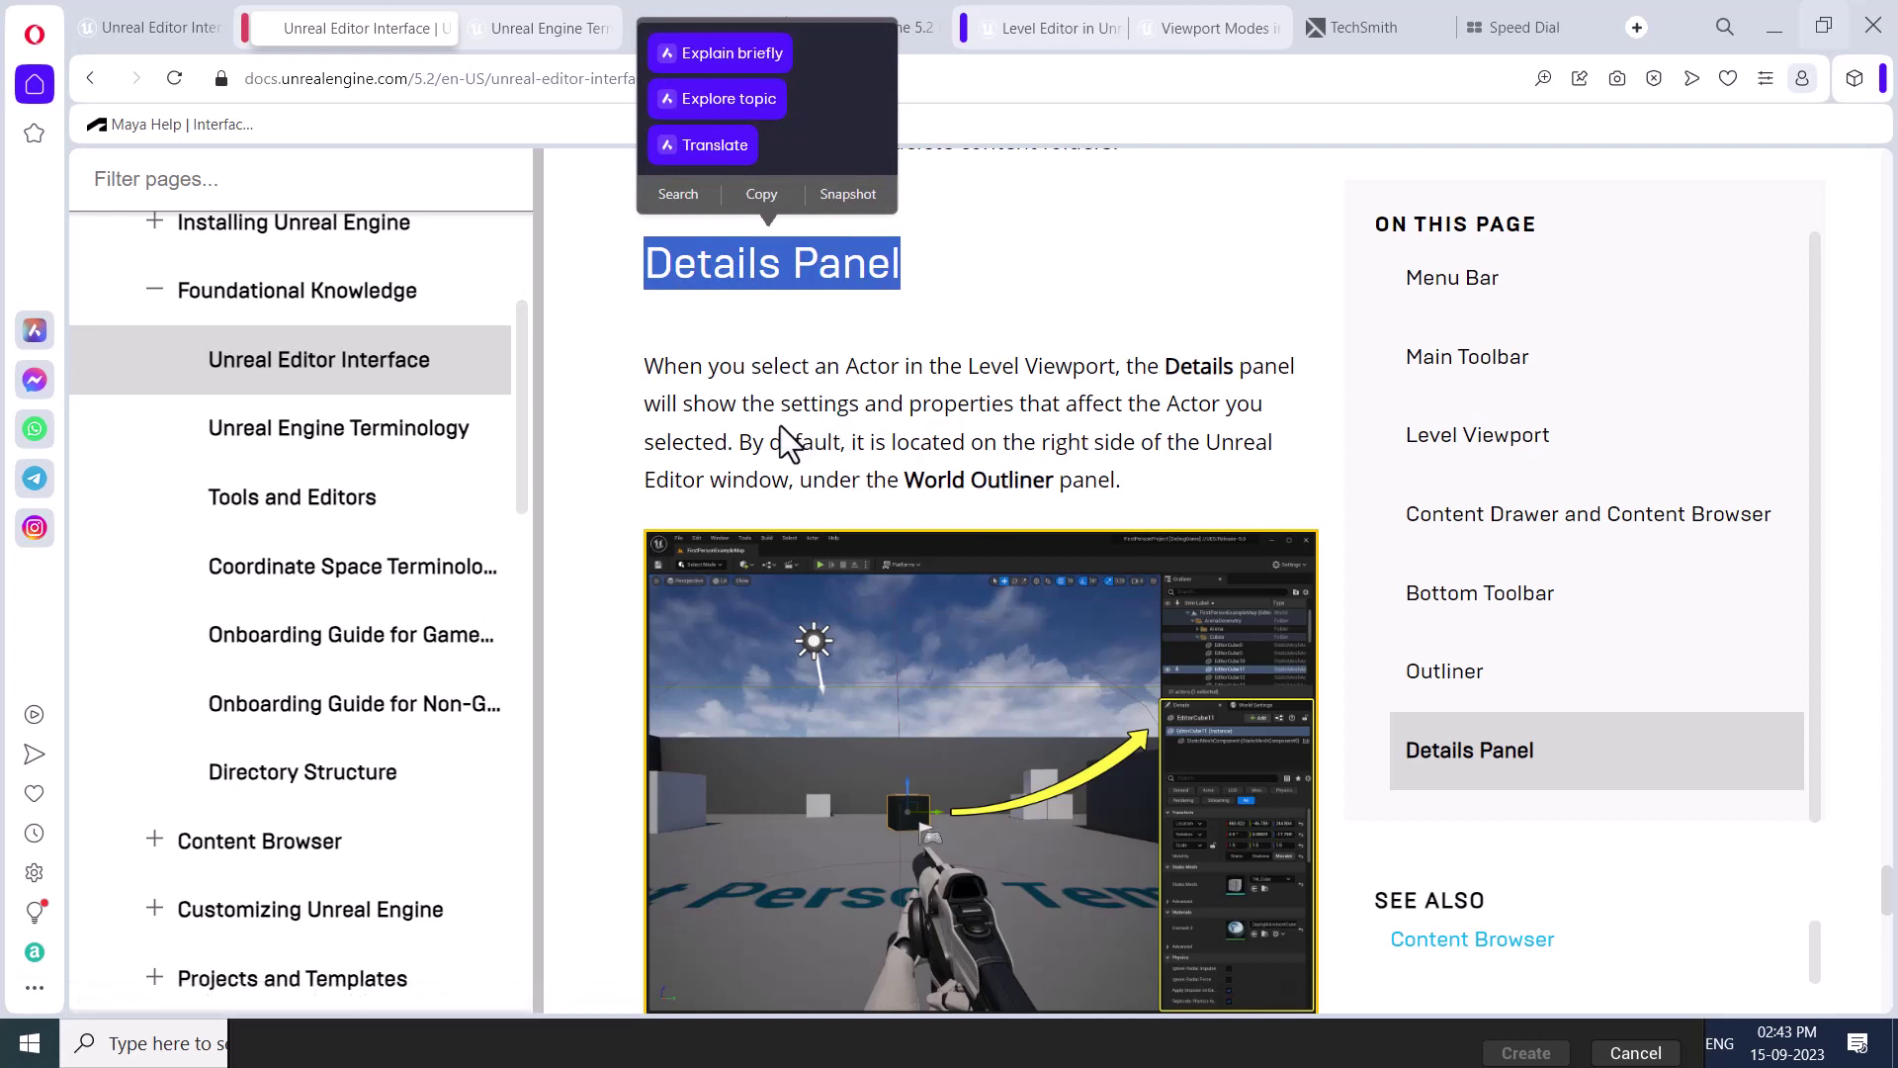
left_click_drag(753, 450, 1237, 453)
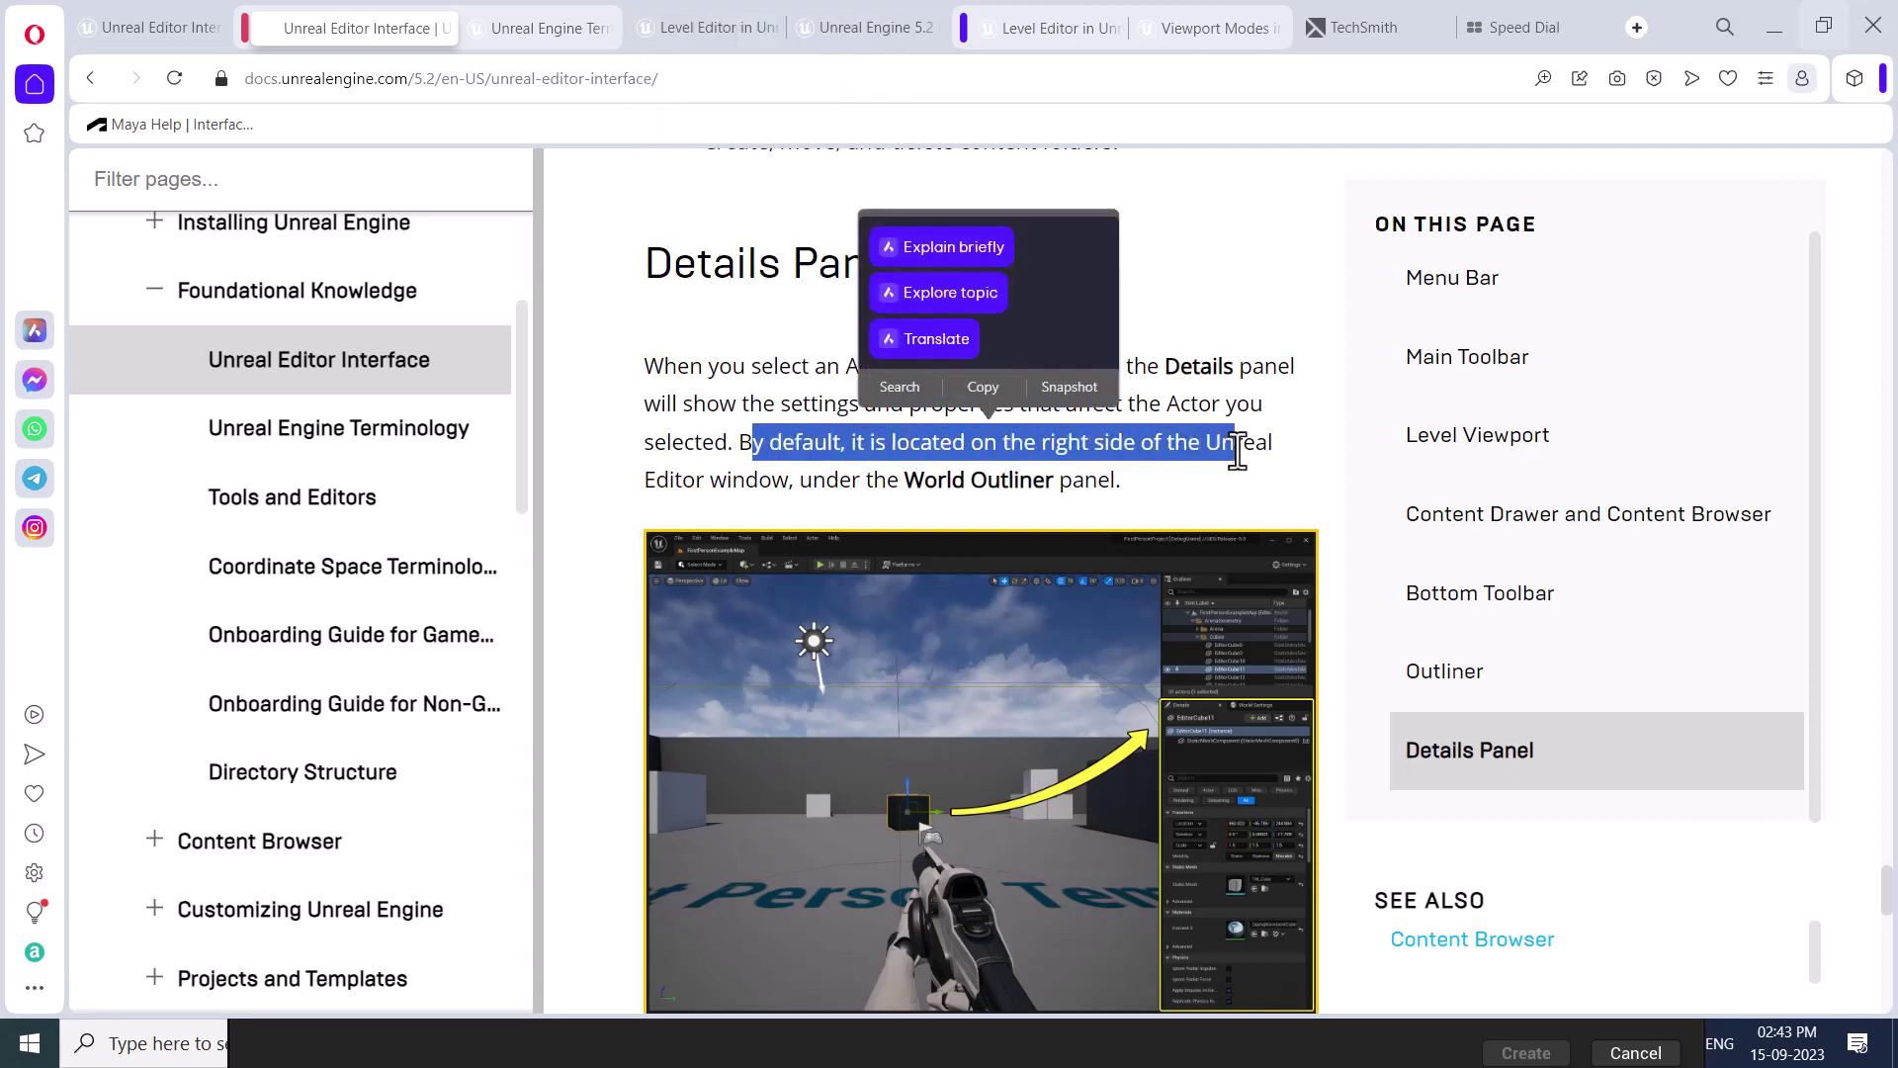
left_click(920, 494)
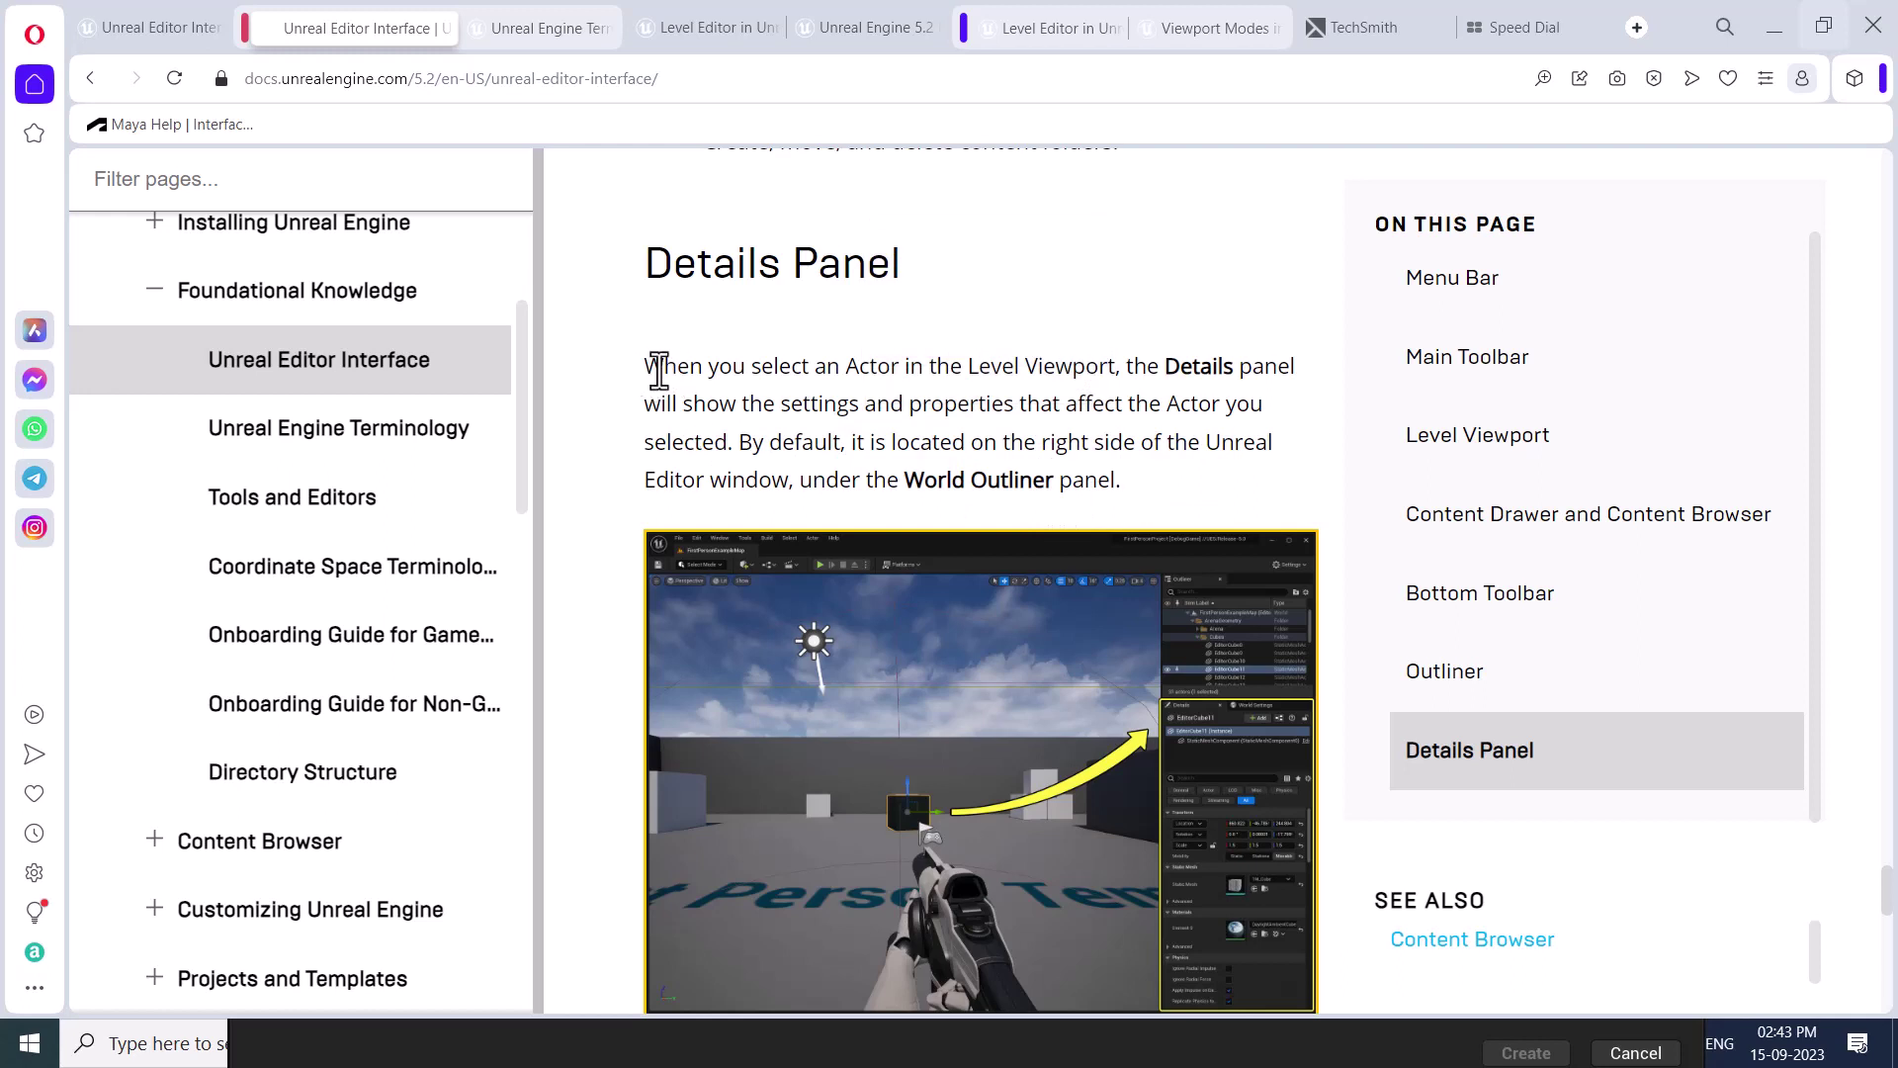
left_click_drag(660, 370, 900, 371)
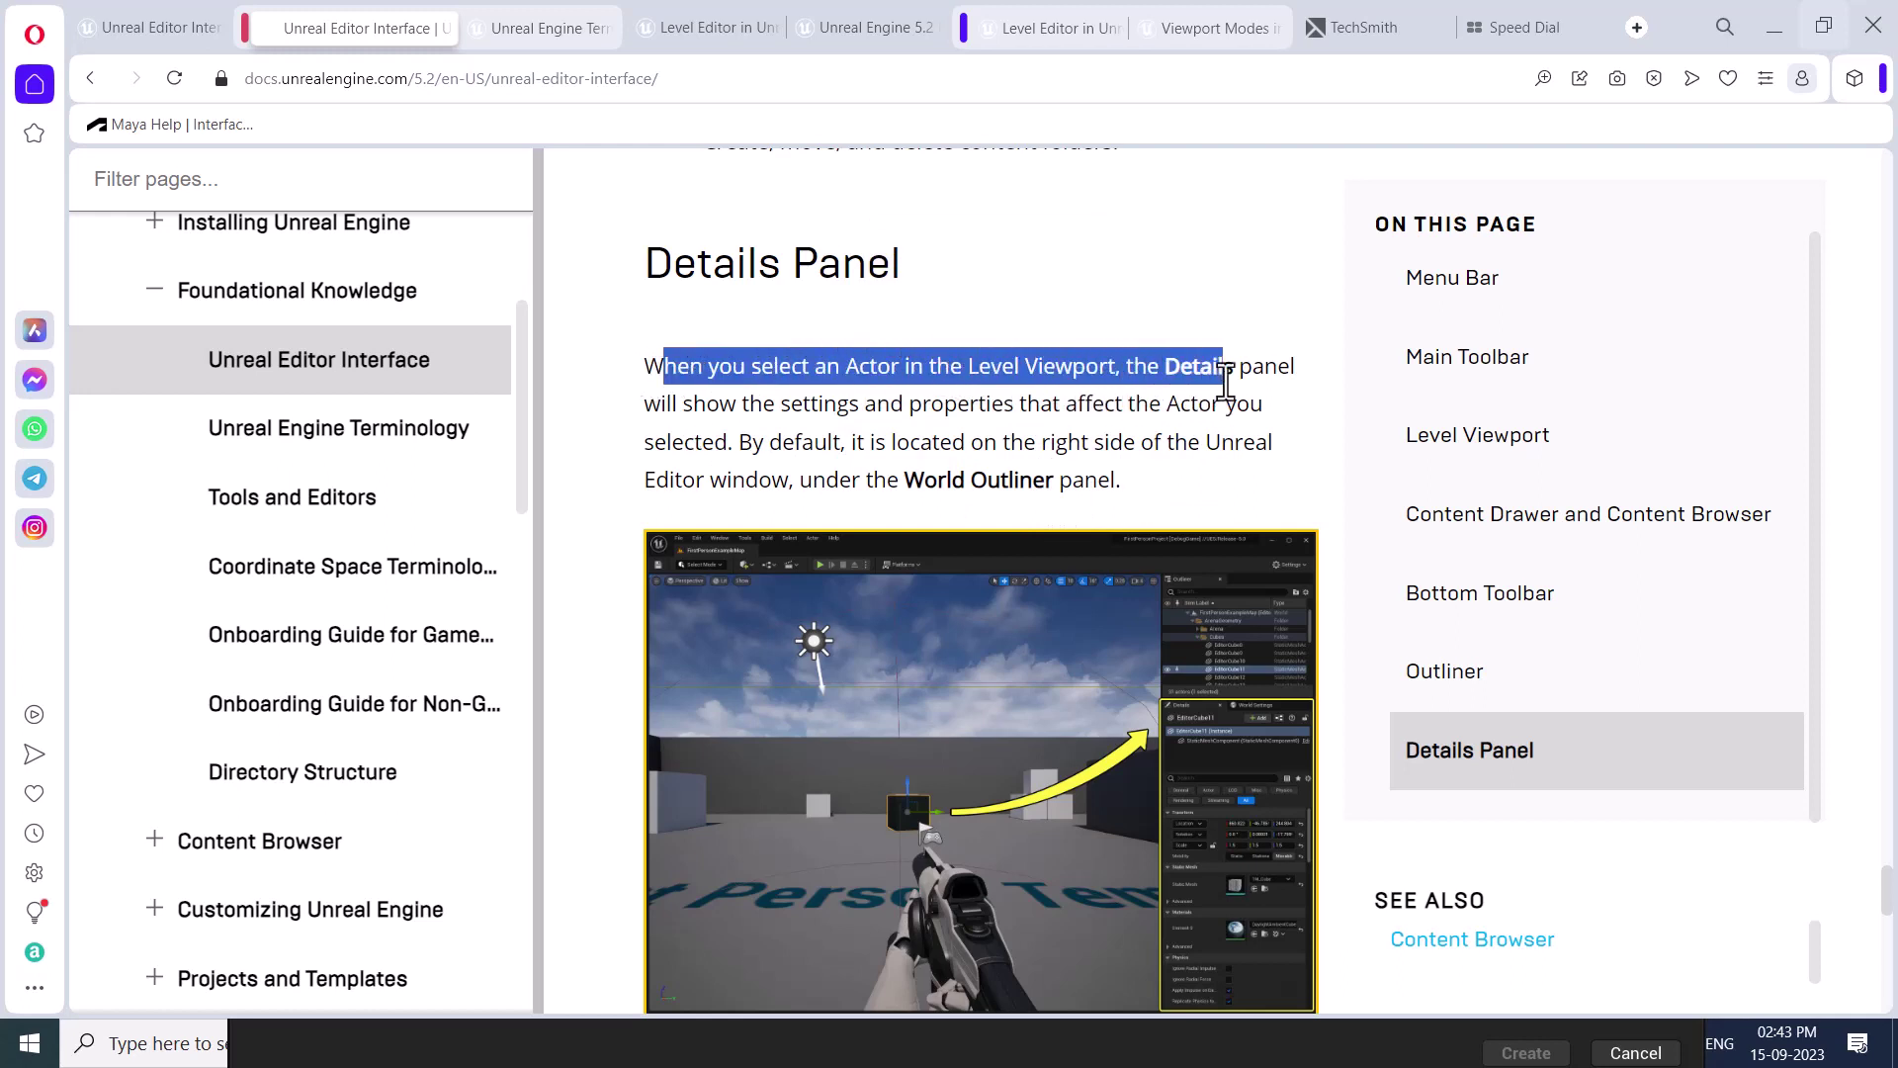
mouse_move(1226, 381)
left_mouse_down()
mouse_move(774, 411)
mouse_move(1123, 410)
left_mouse_up()
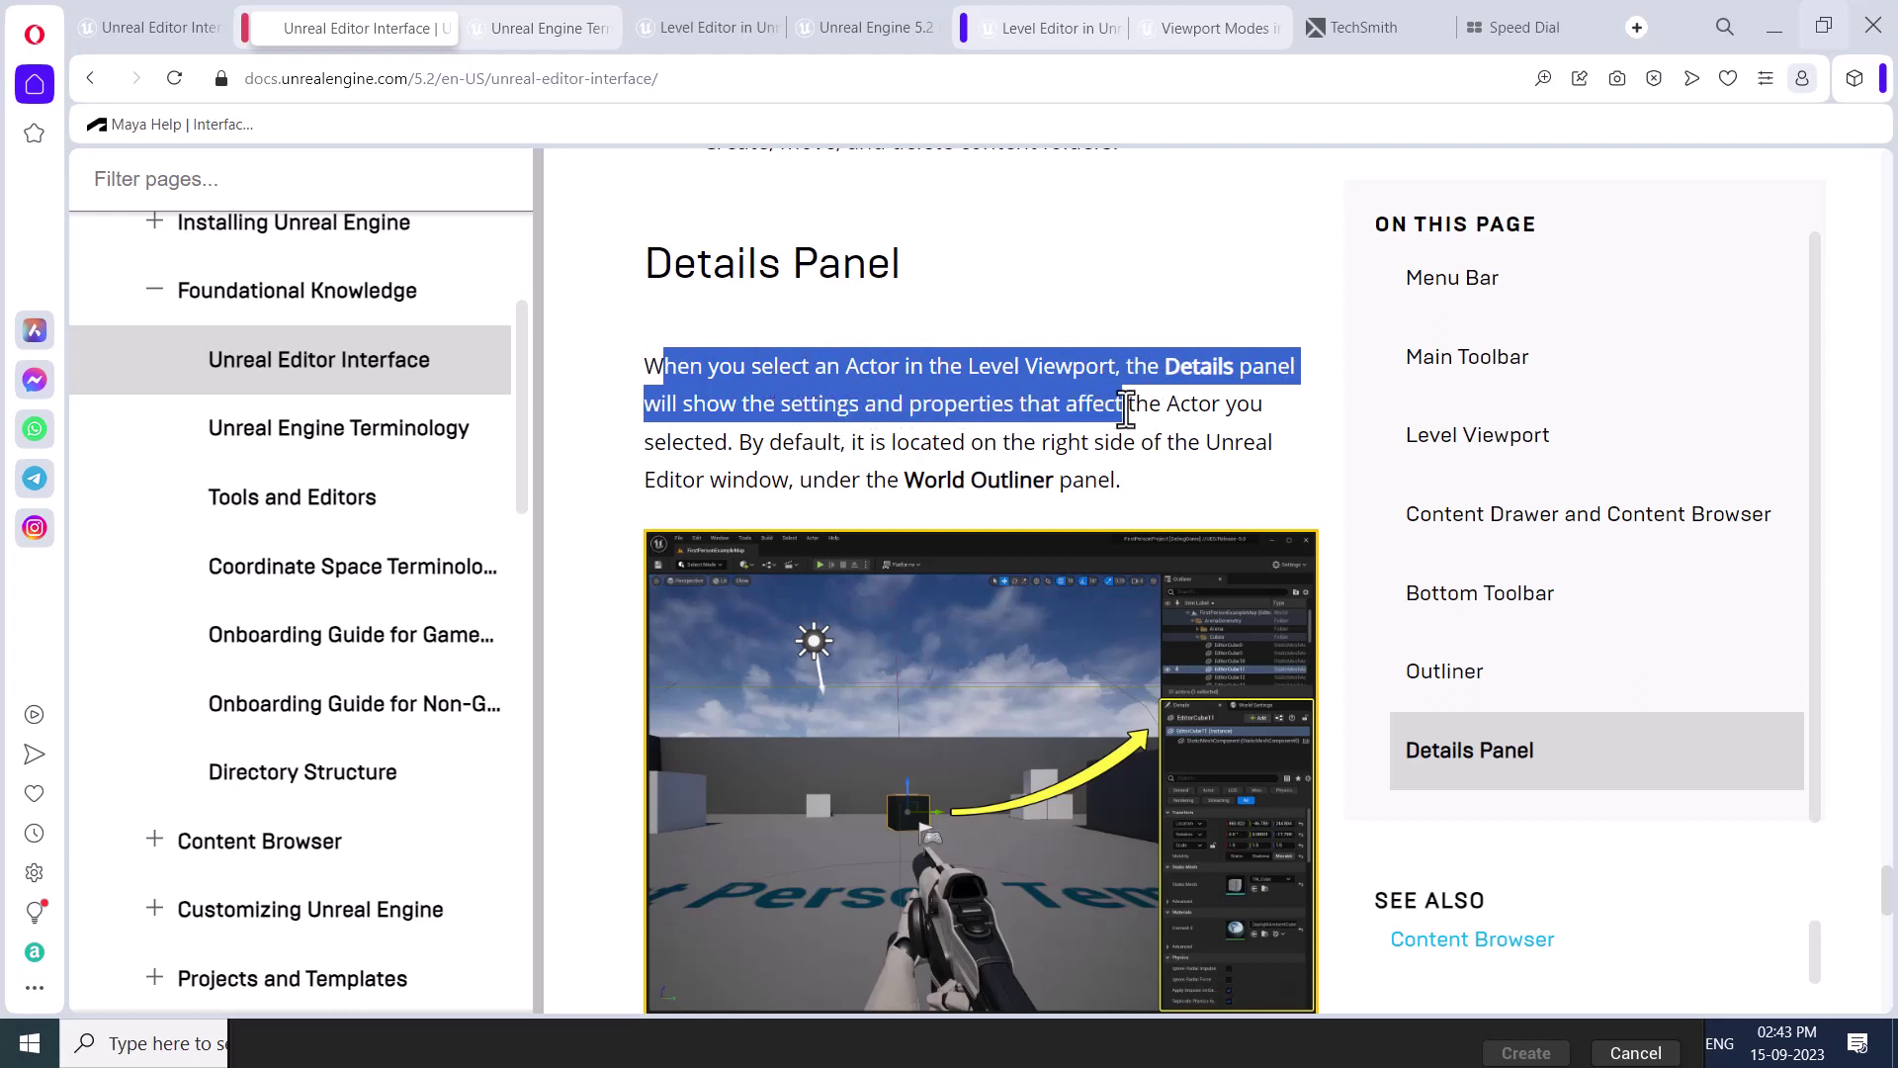
left_click_drag(1143, 409, 743, 482)
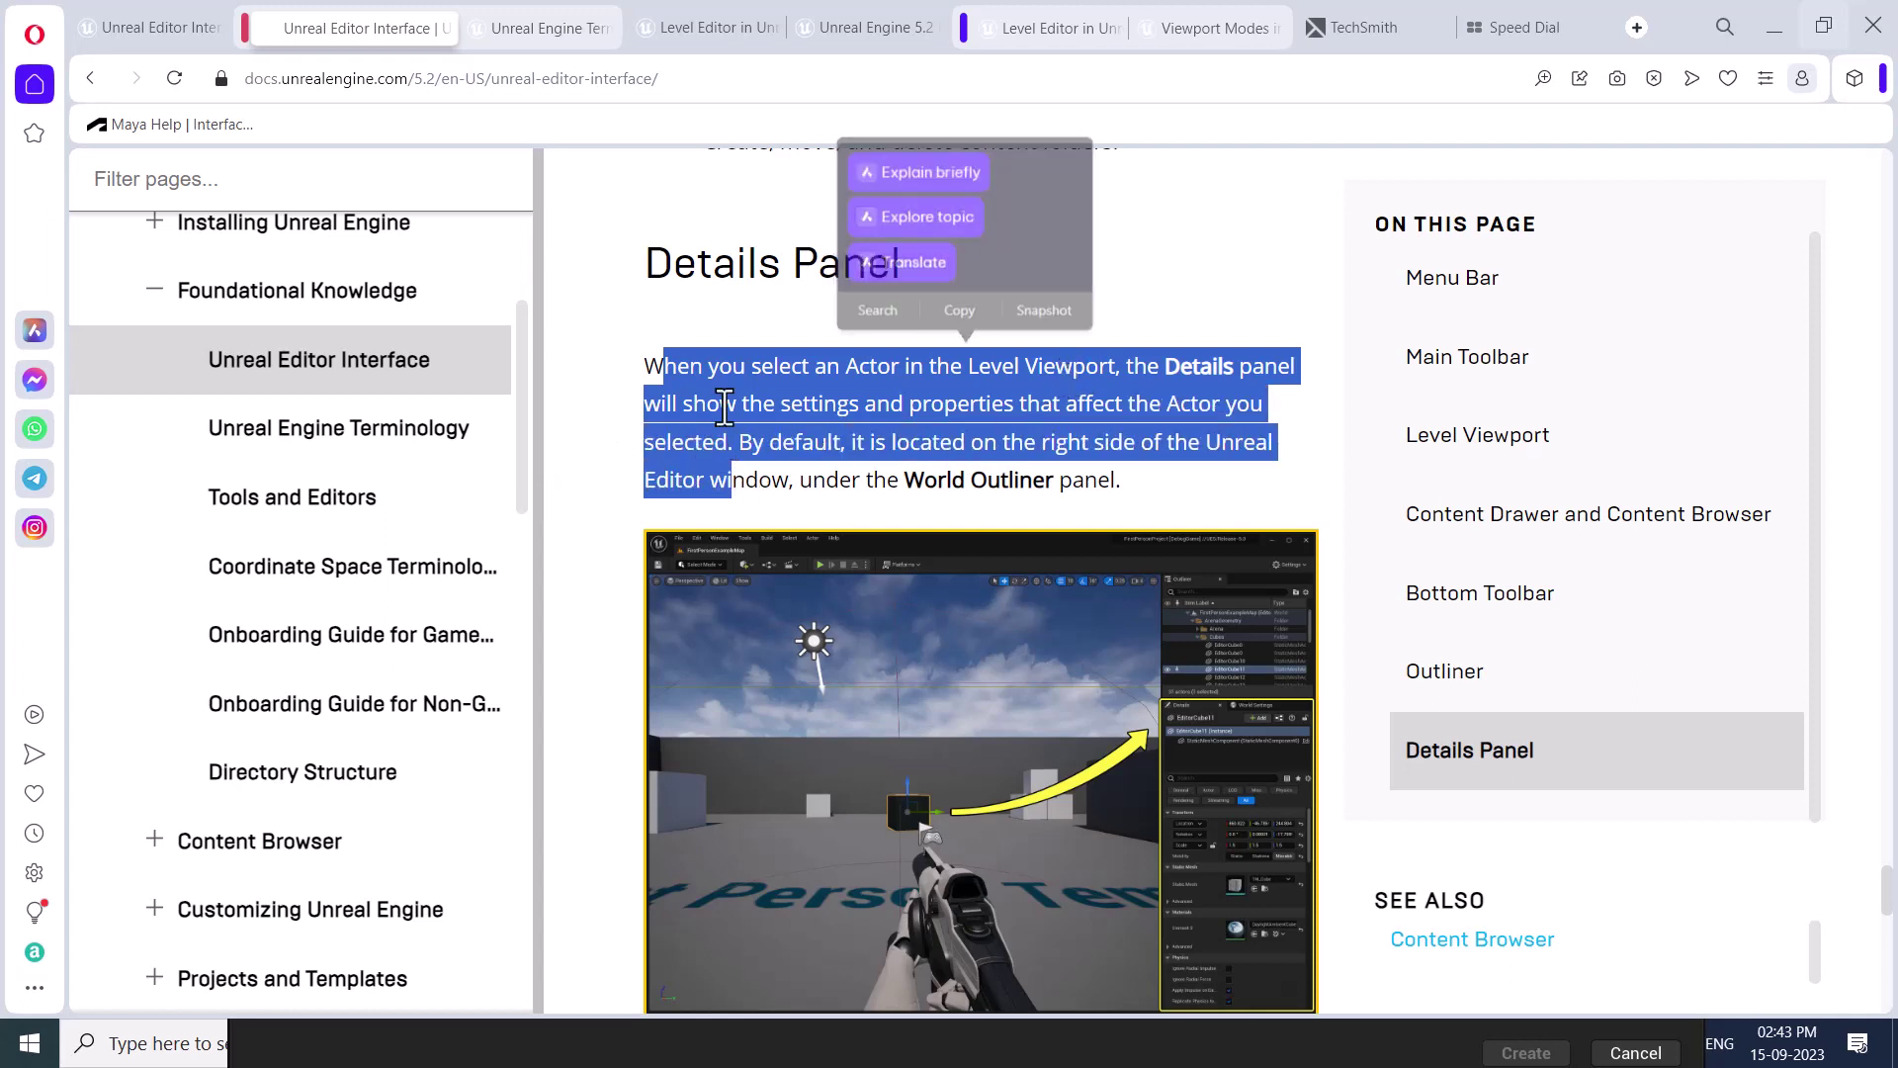
left_click(1068, 377)
left_click(1774, 27)
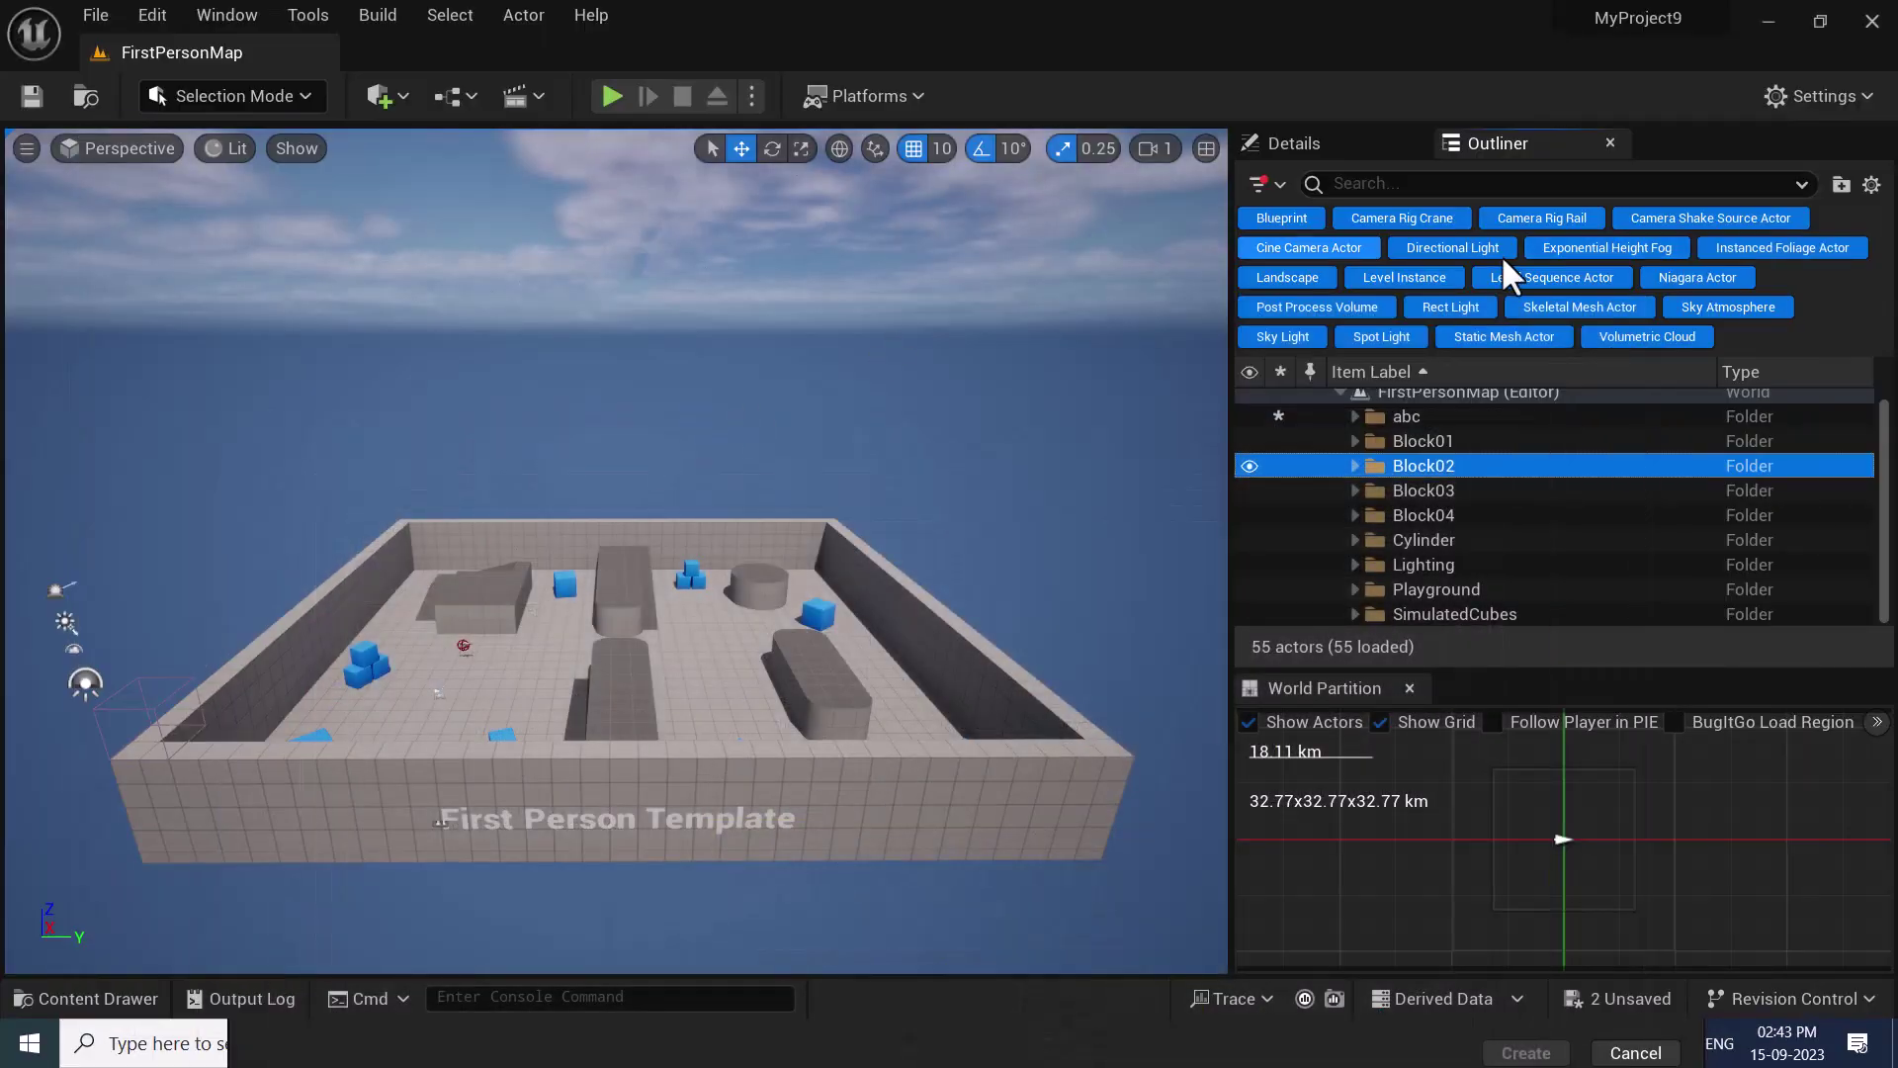
Expand Block02, select SM_Cube15 and show its properties in the Details tab.
left_click(1353, 462)
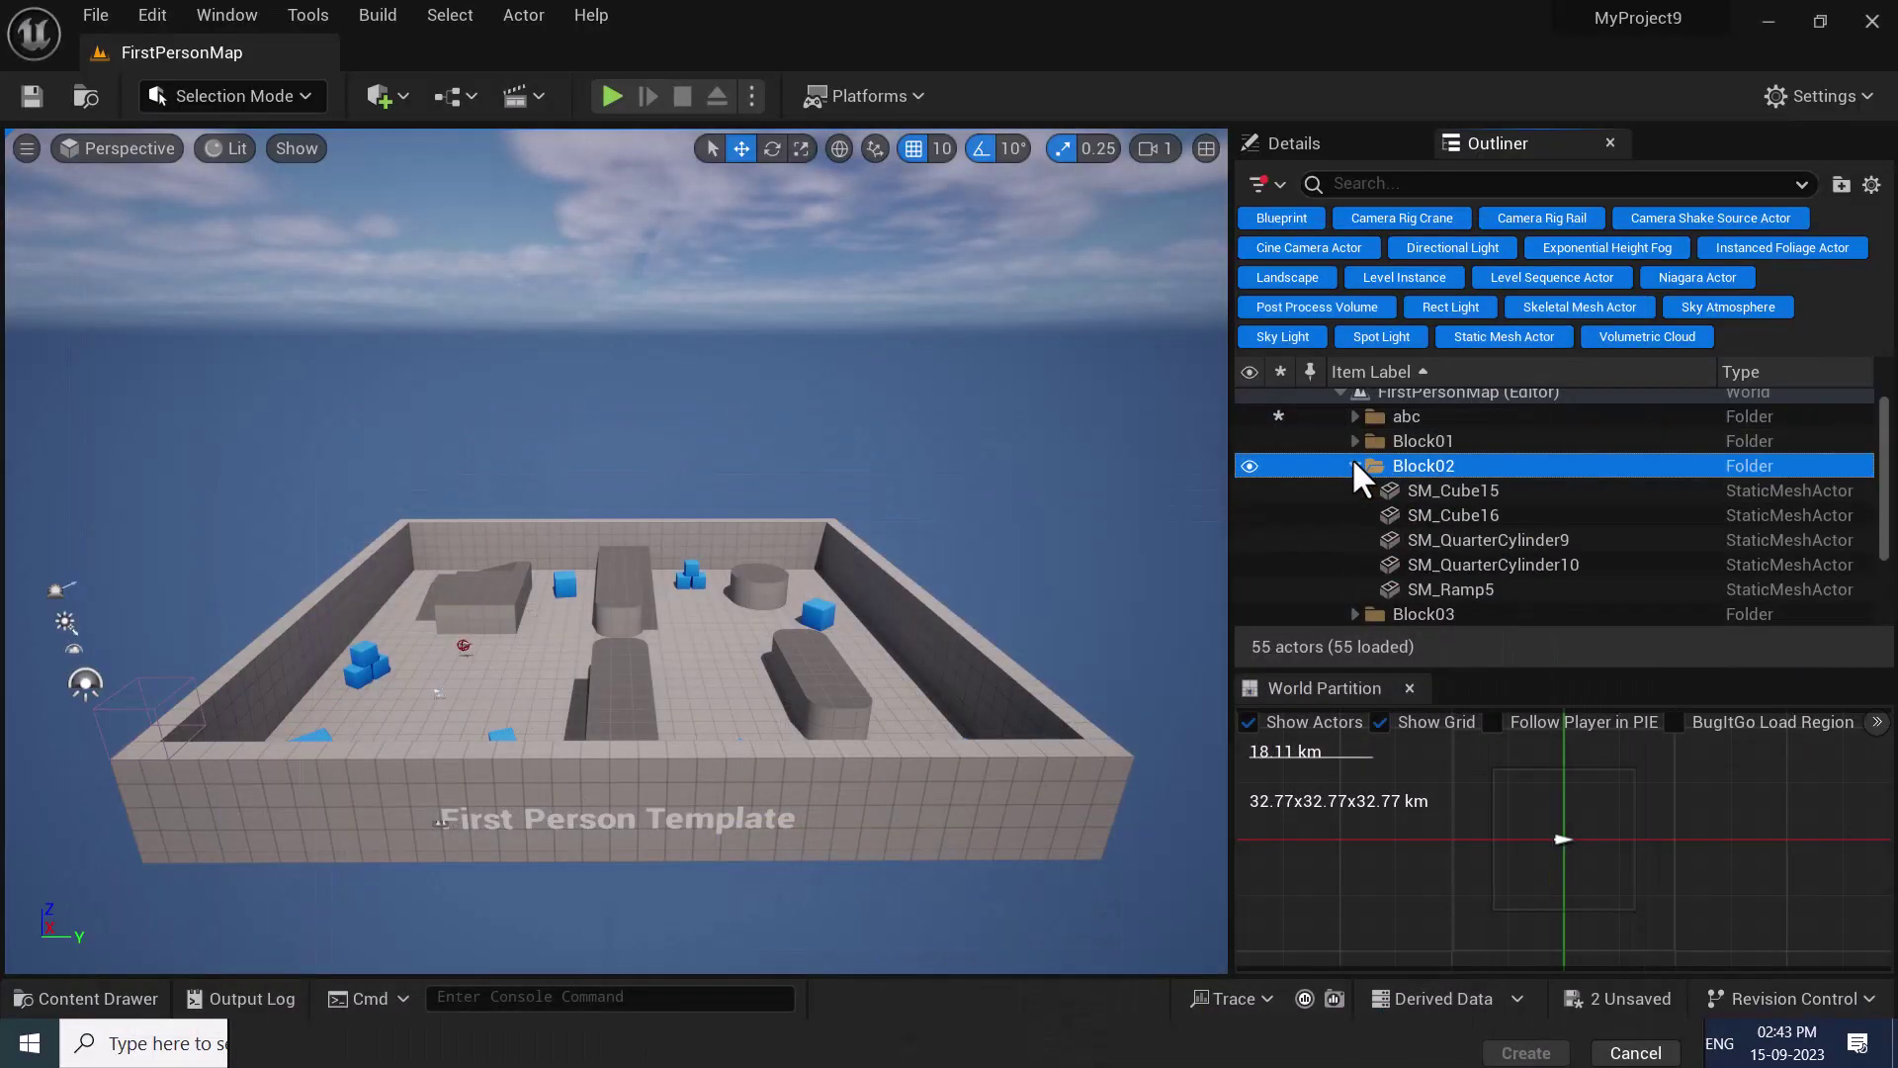
left_click(1439, 489)
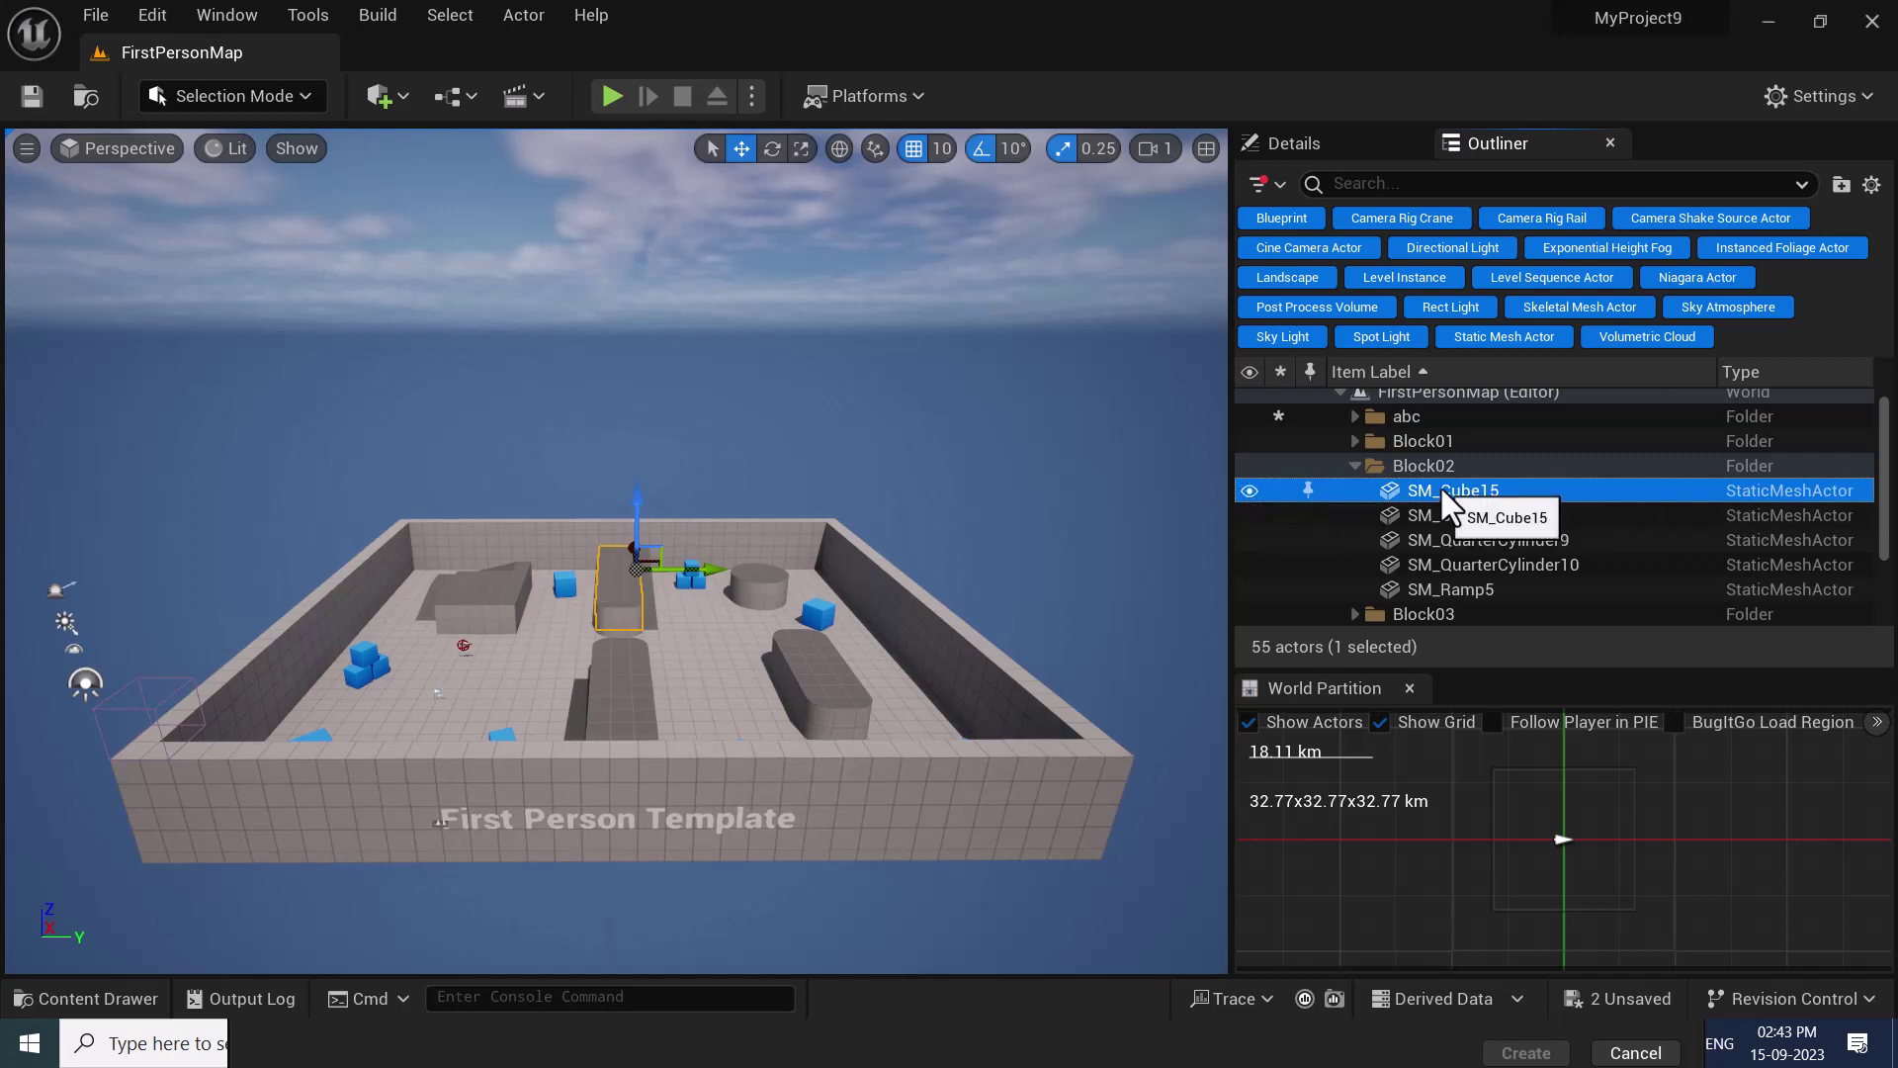
left_click(1317, 146)
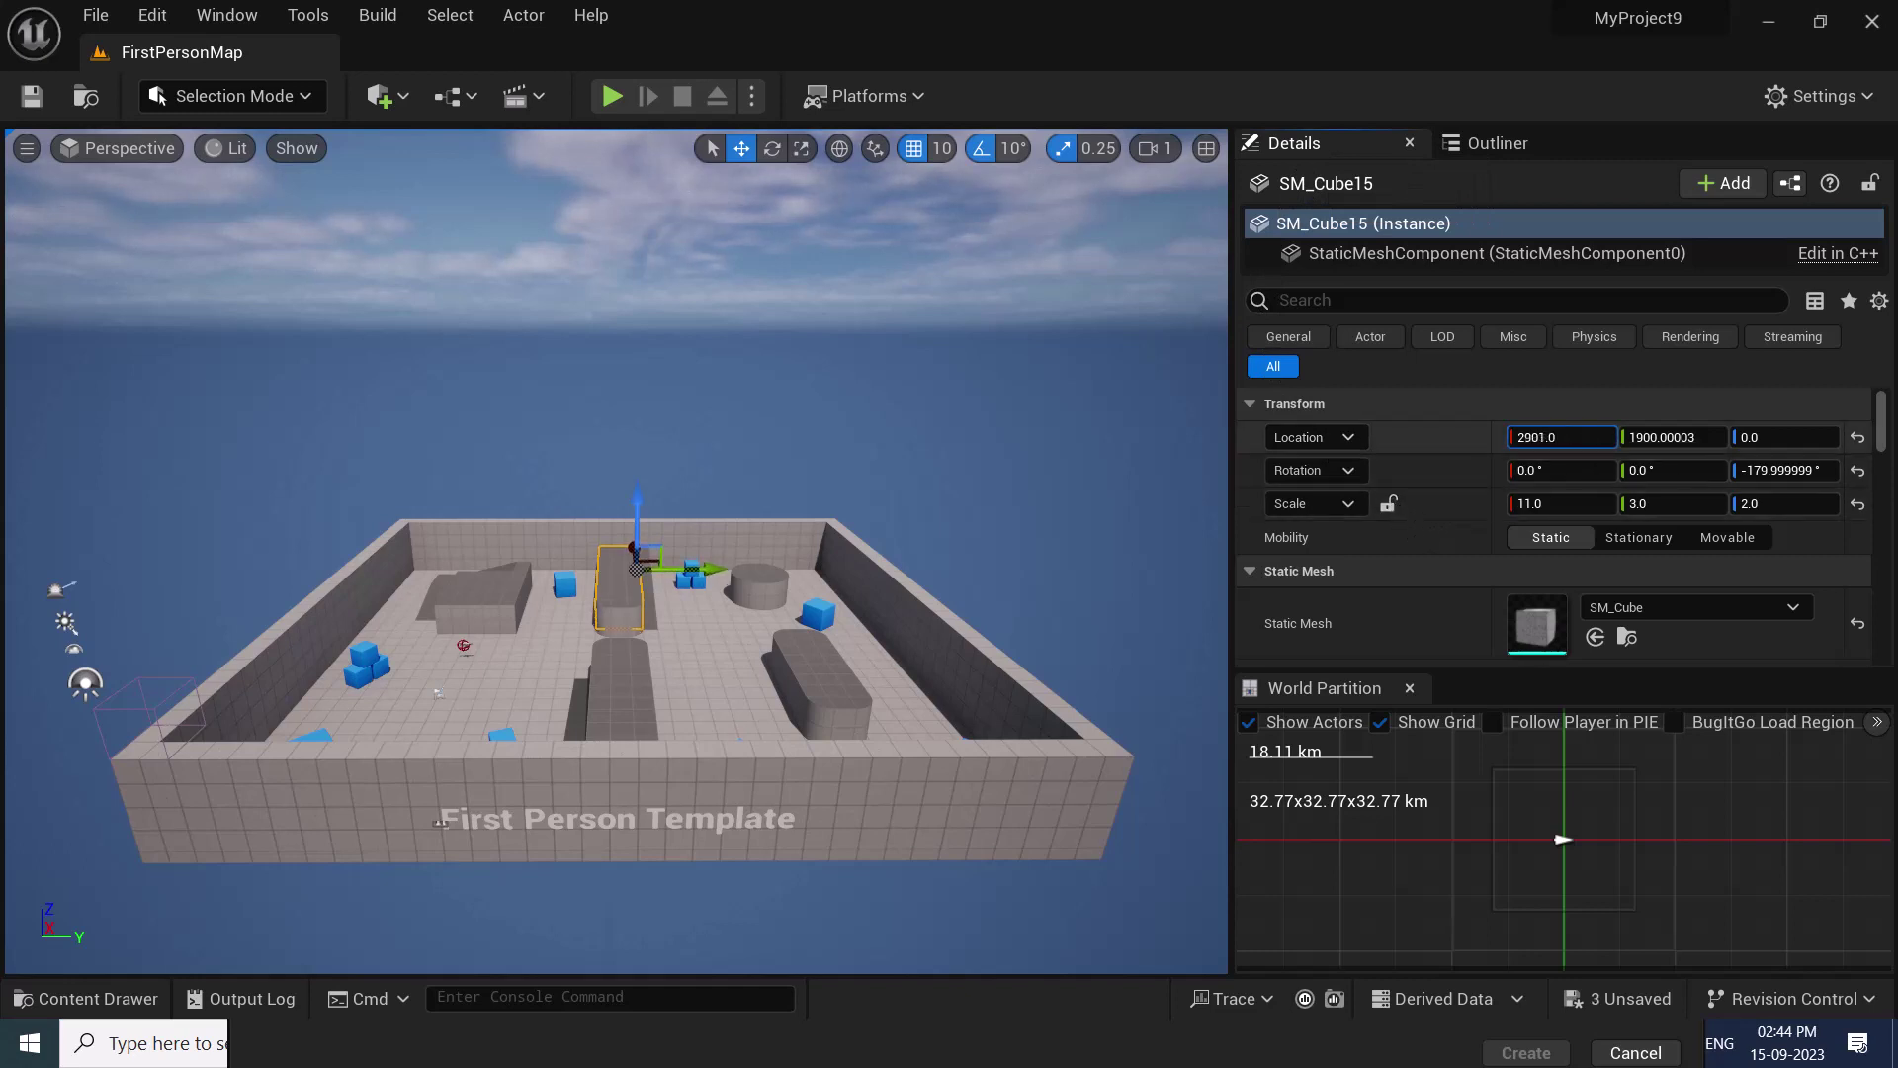
type("2915")
Nudge SM_Cube15's X scale to 10.9775 and scroll the Details down to Materials.
left_click(1562, 467)
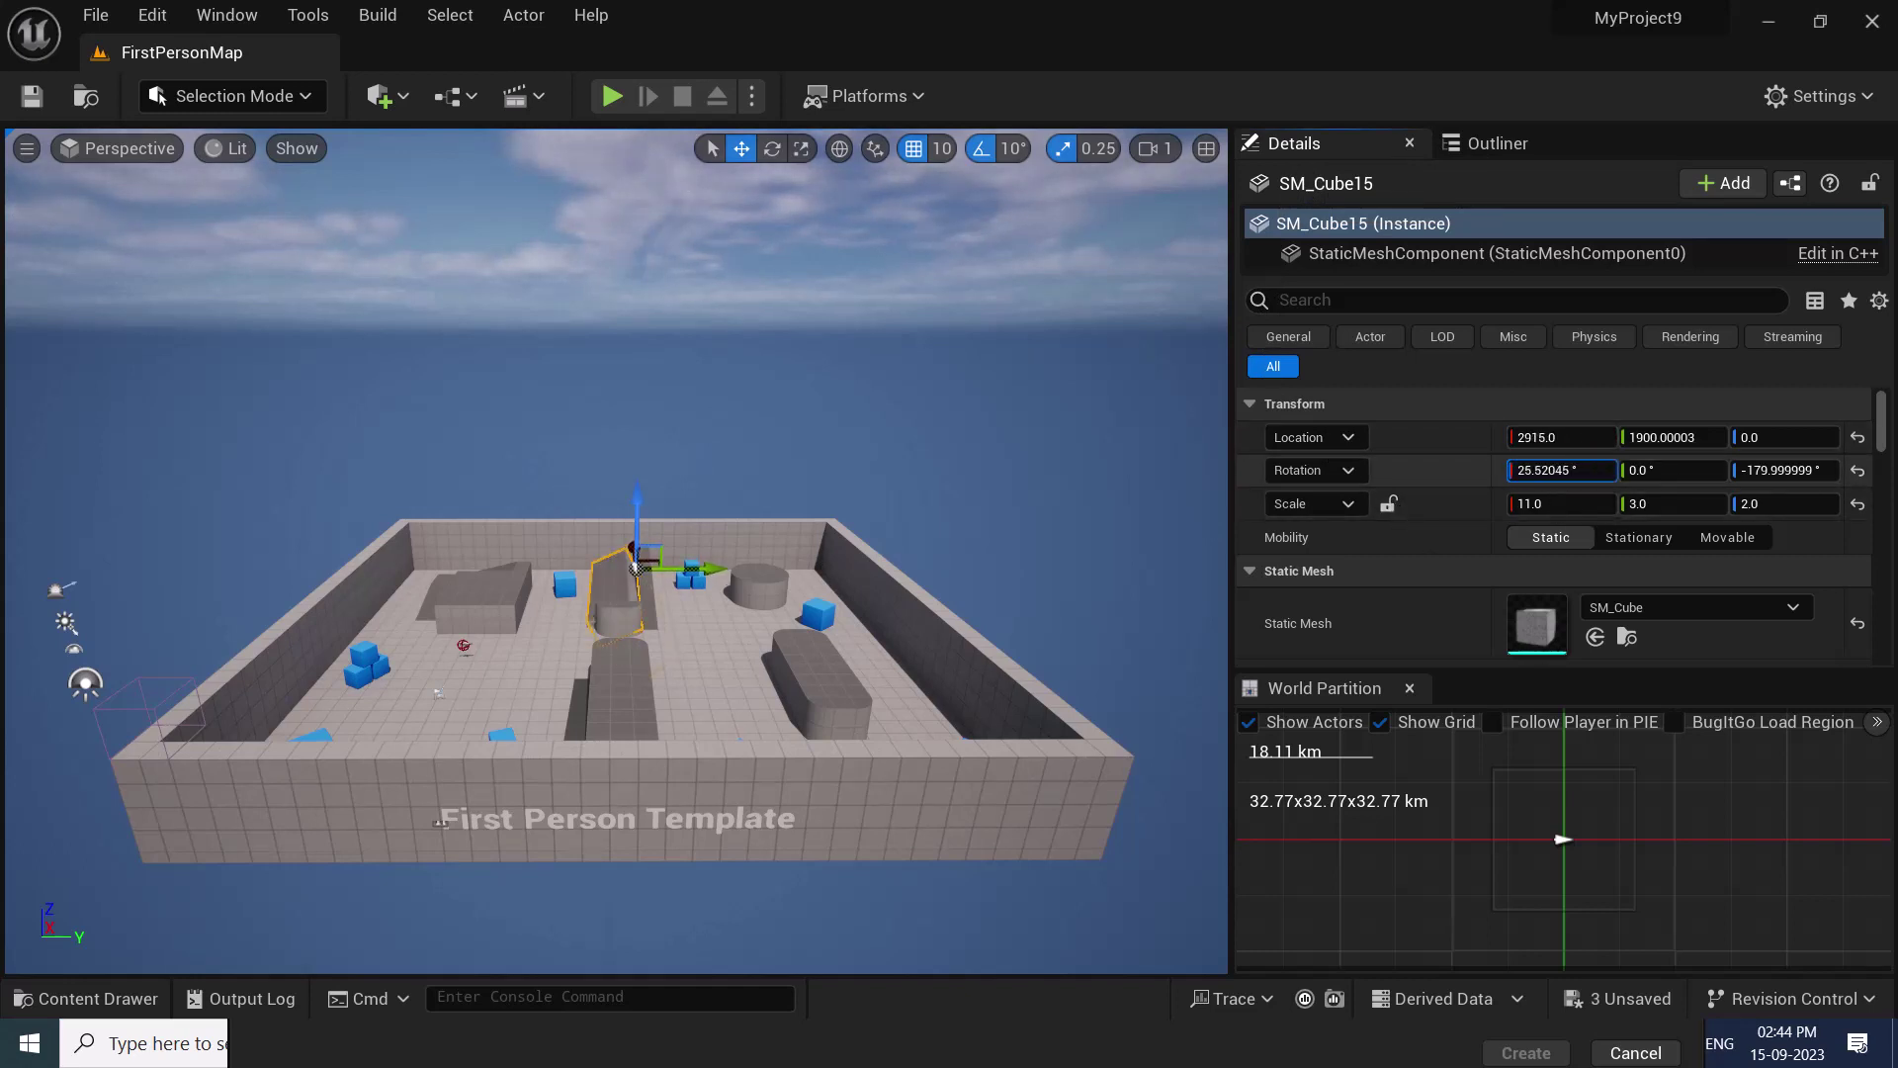
left_click_drag(1557, 504, 1564, 504)
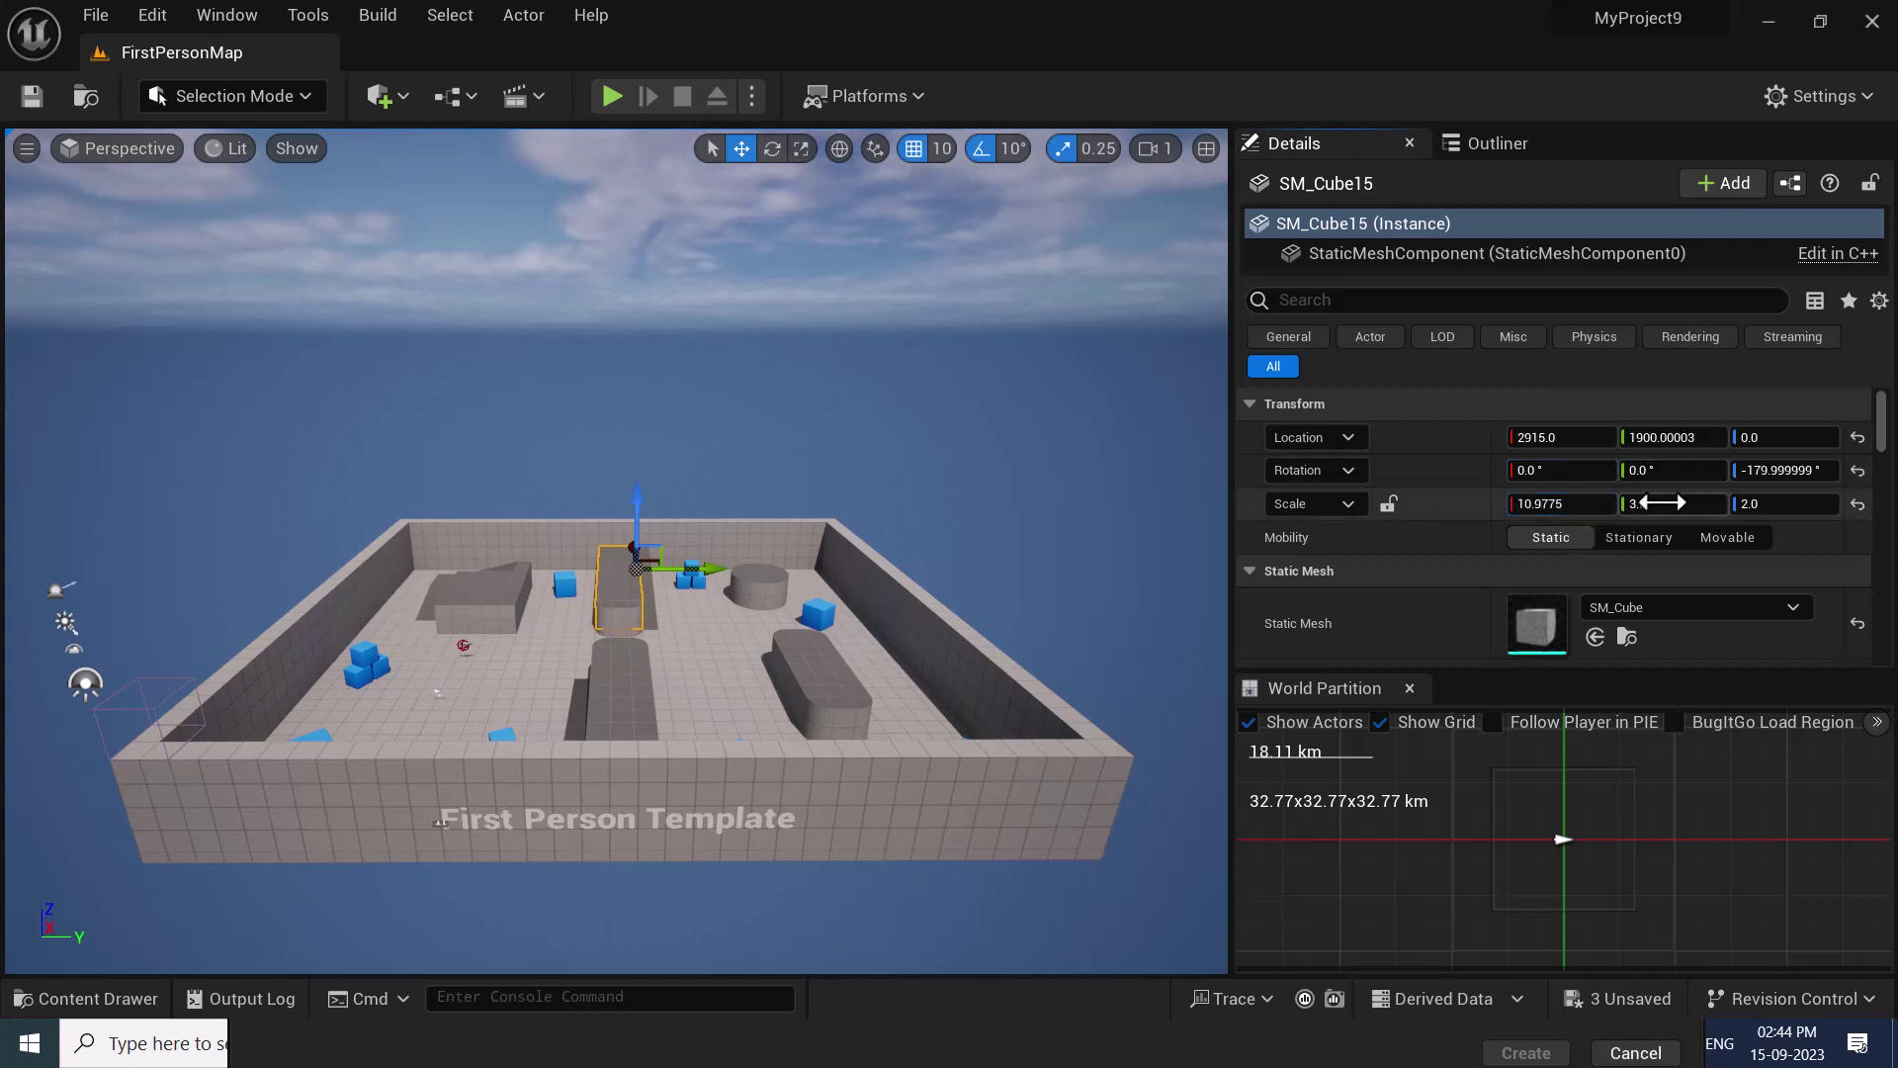
scroll(1545, 457, "down", 1)
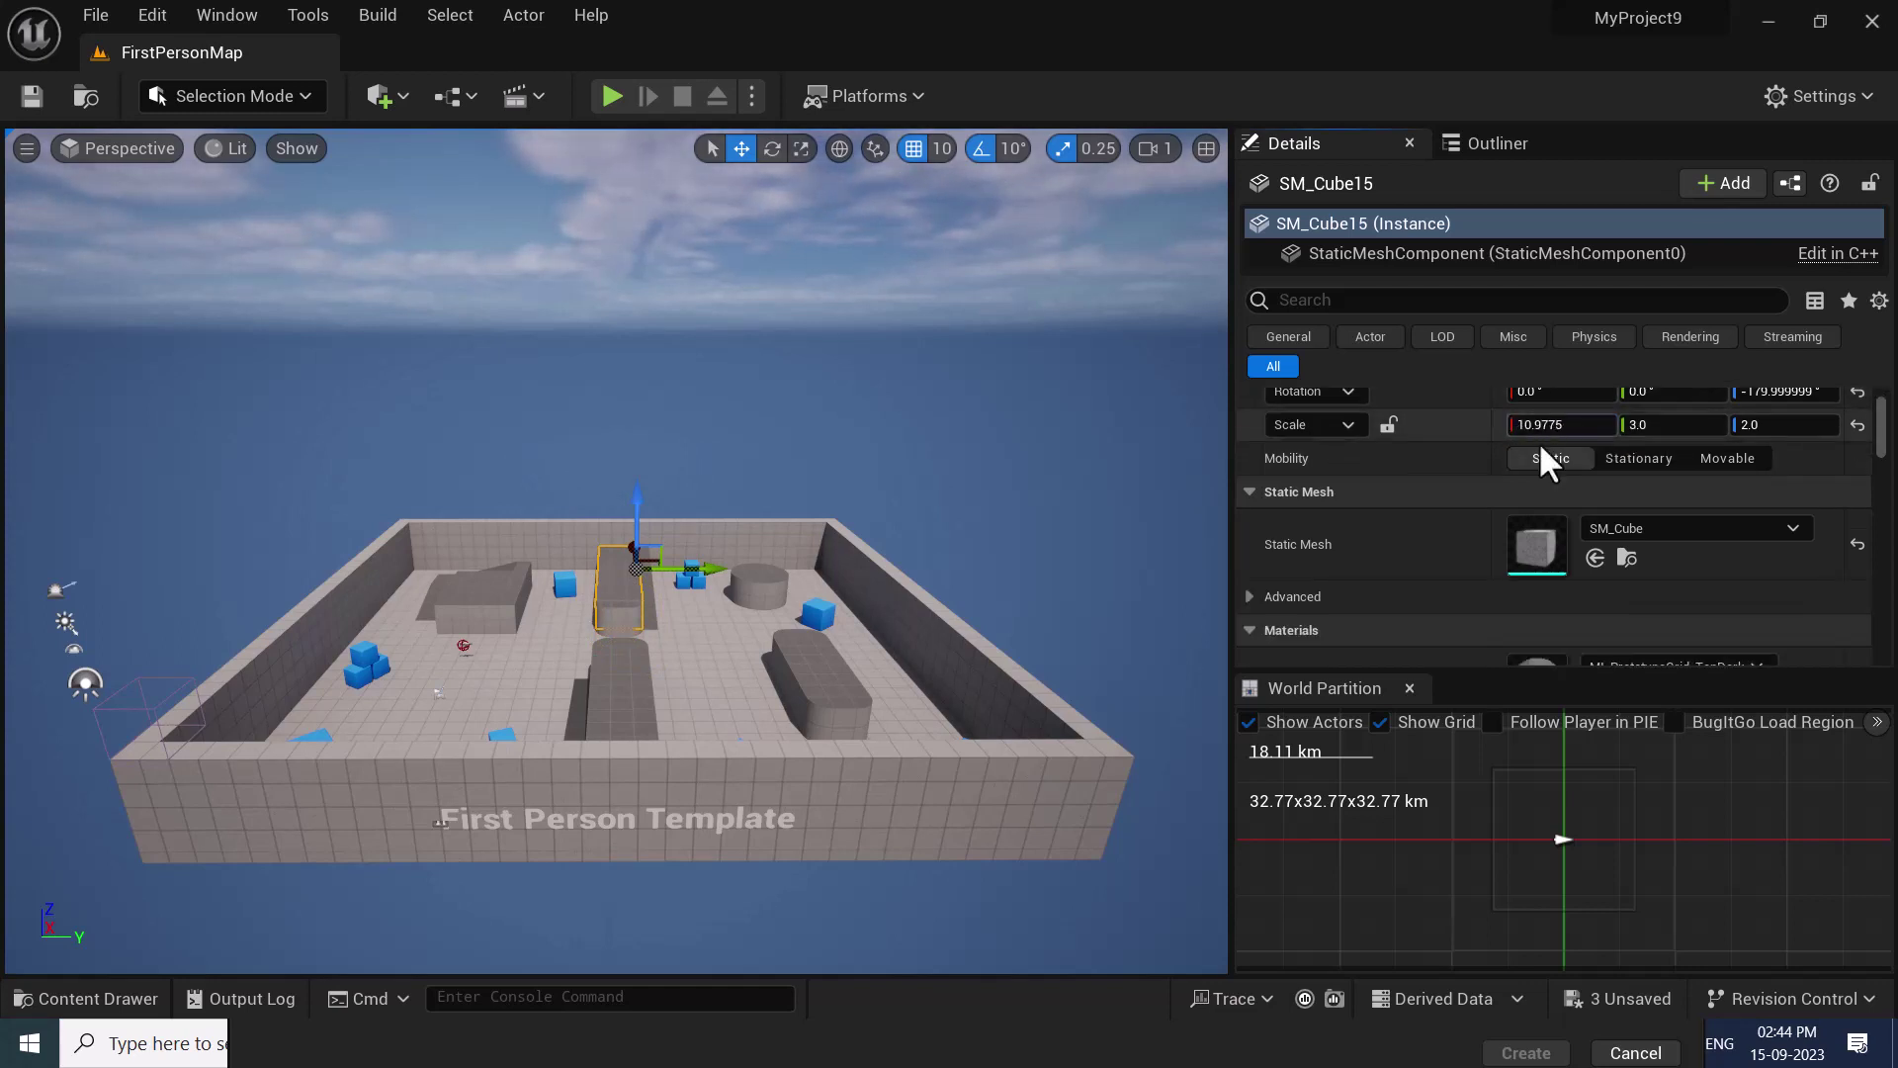
scroll(1427, 490, "down", 1)
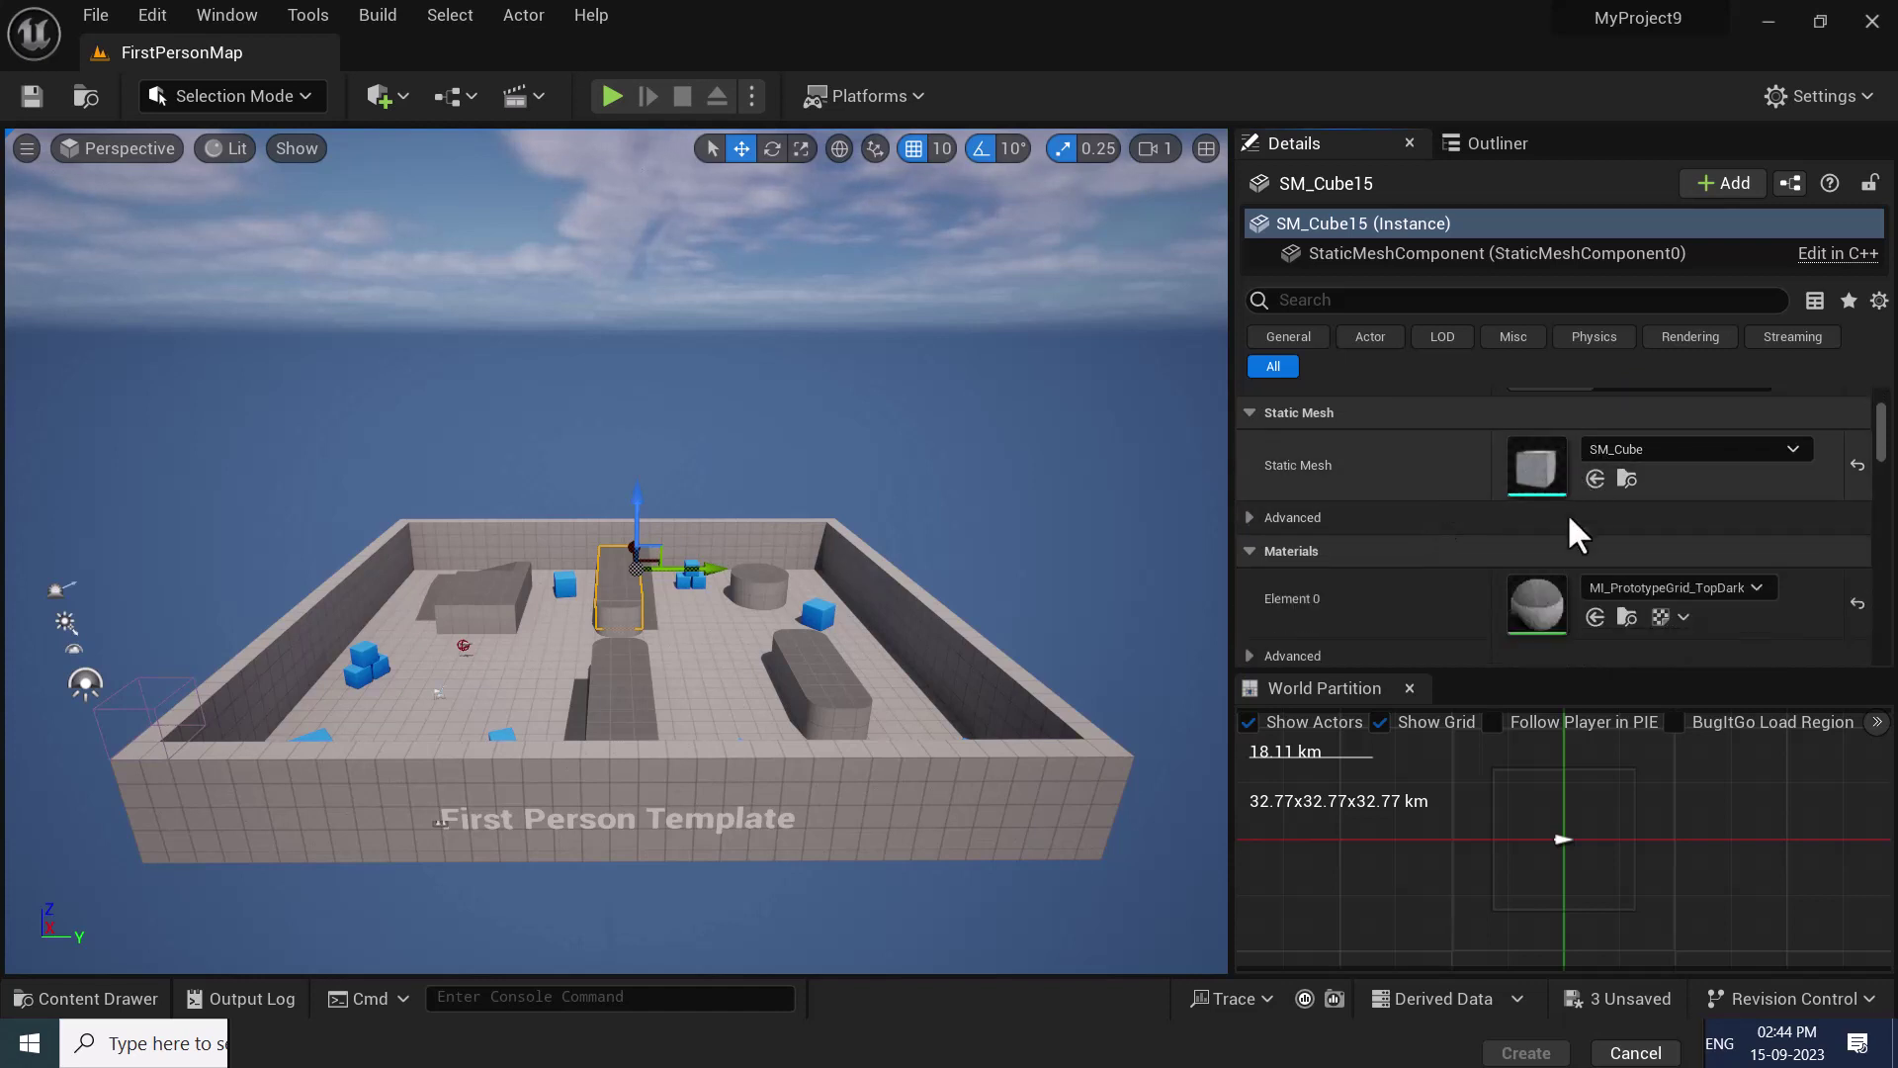
scroll(1482, 518, "down", 2)
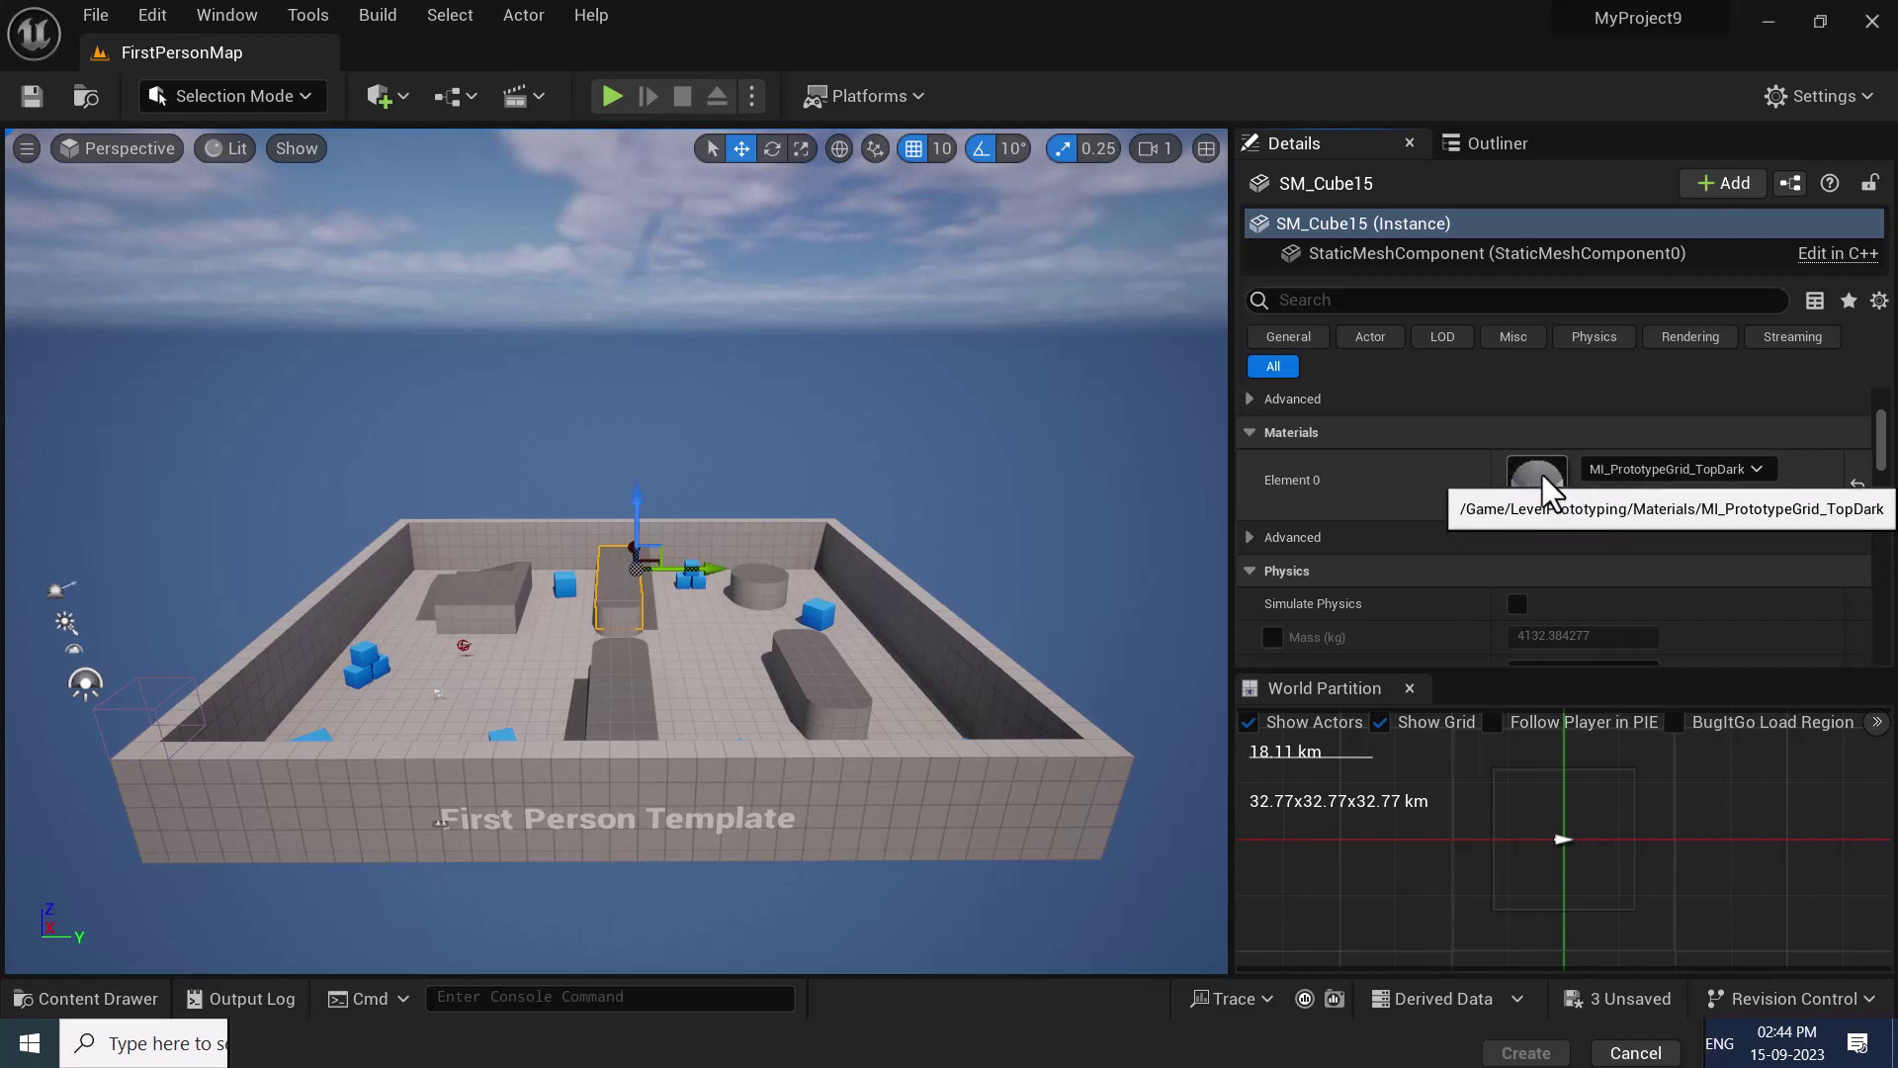
Set SM_Cube15's Element 0 material to pink MI_Pyramid_01, then browse Physics and Collision.
left_click(1664, 466)
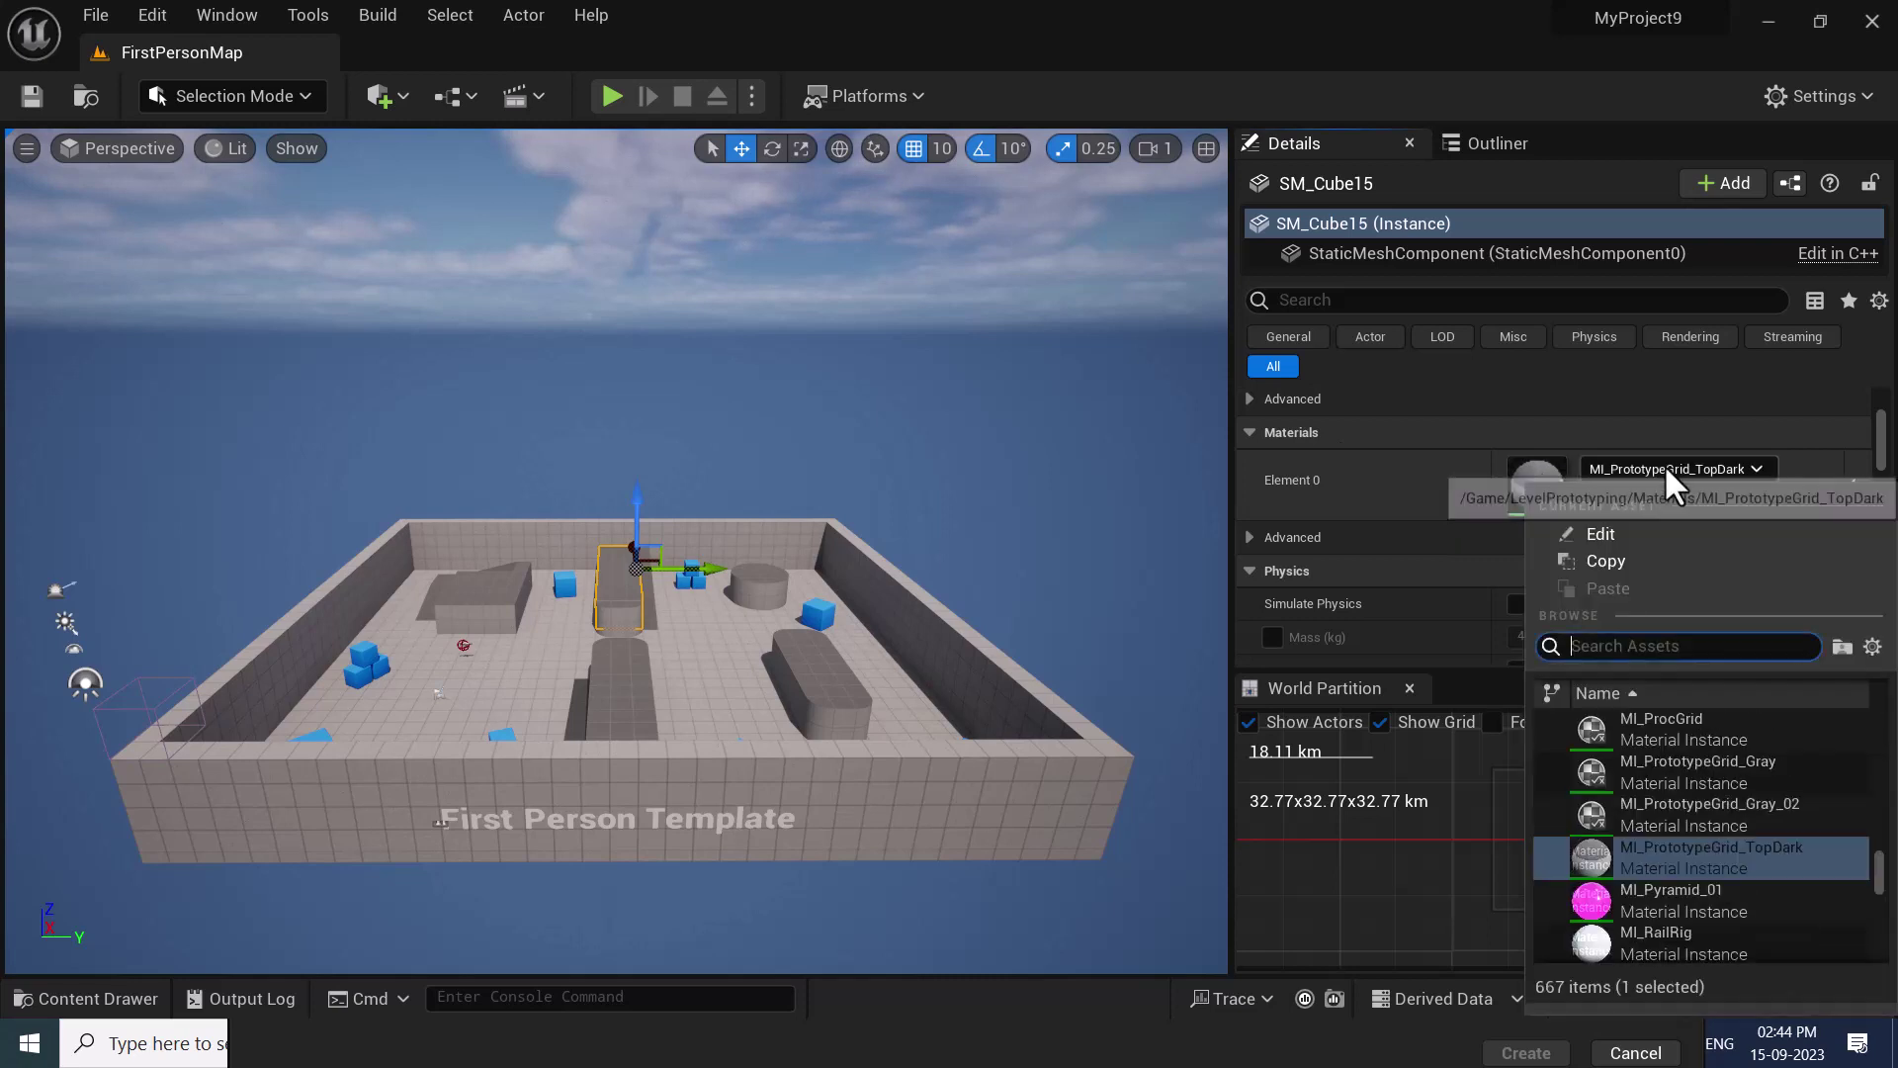
left_click(1658, 895)
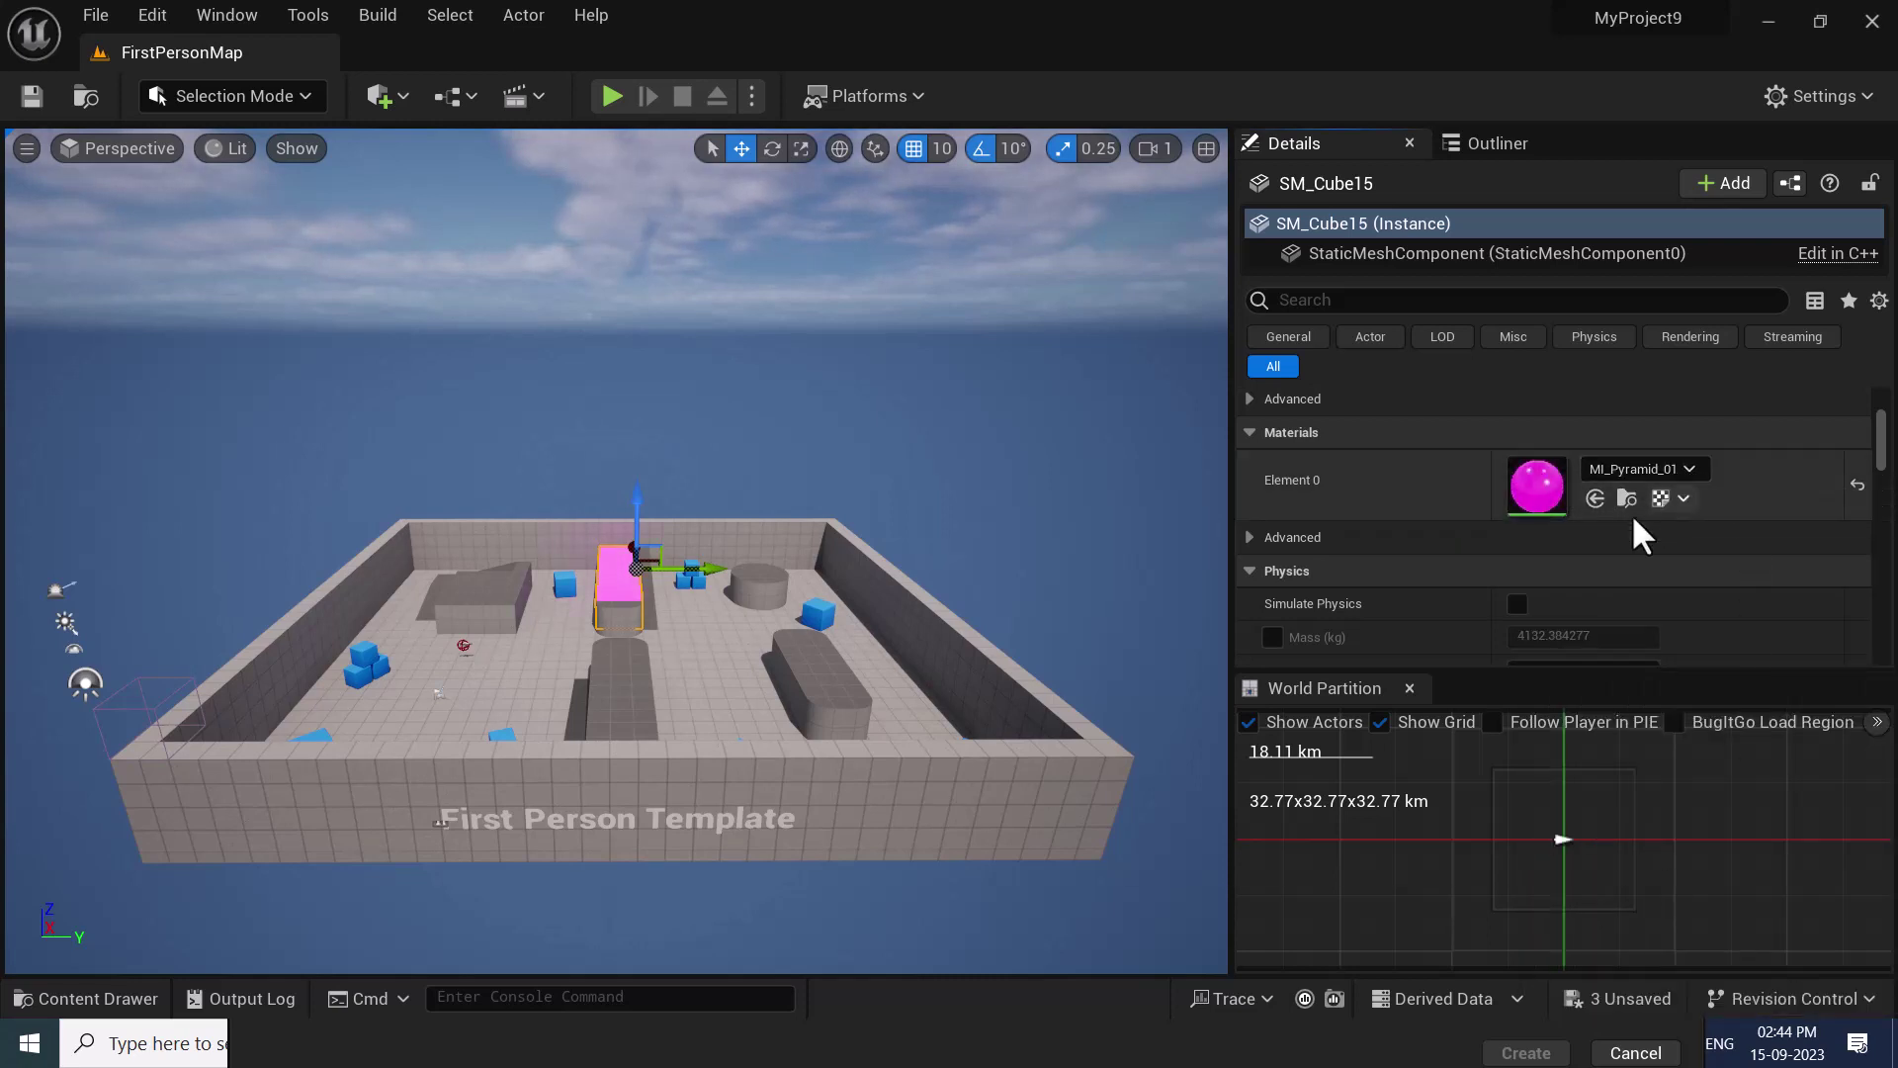
scroll(1669, 559, "down", 2)
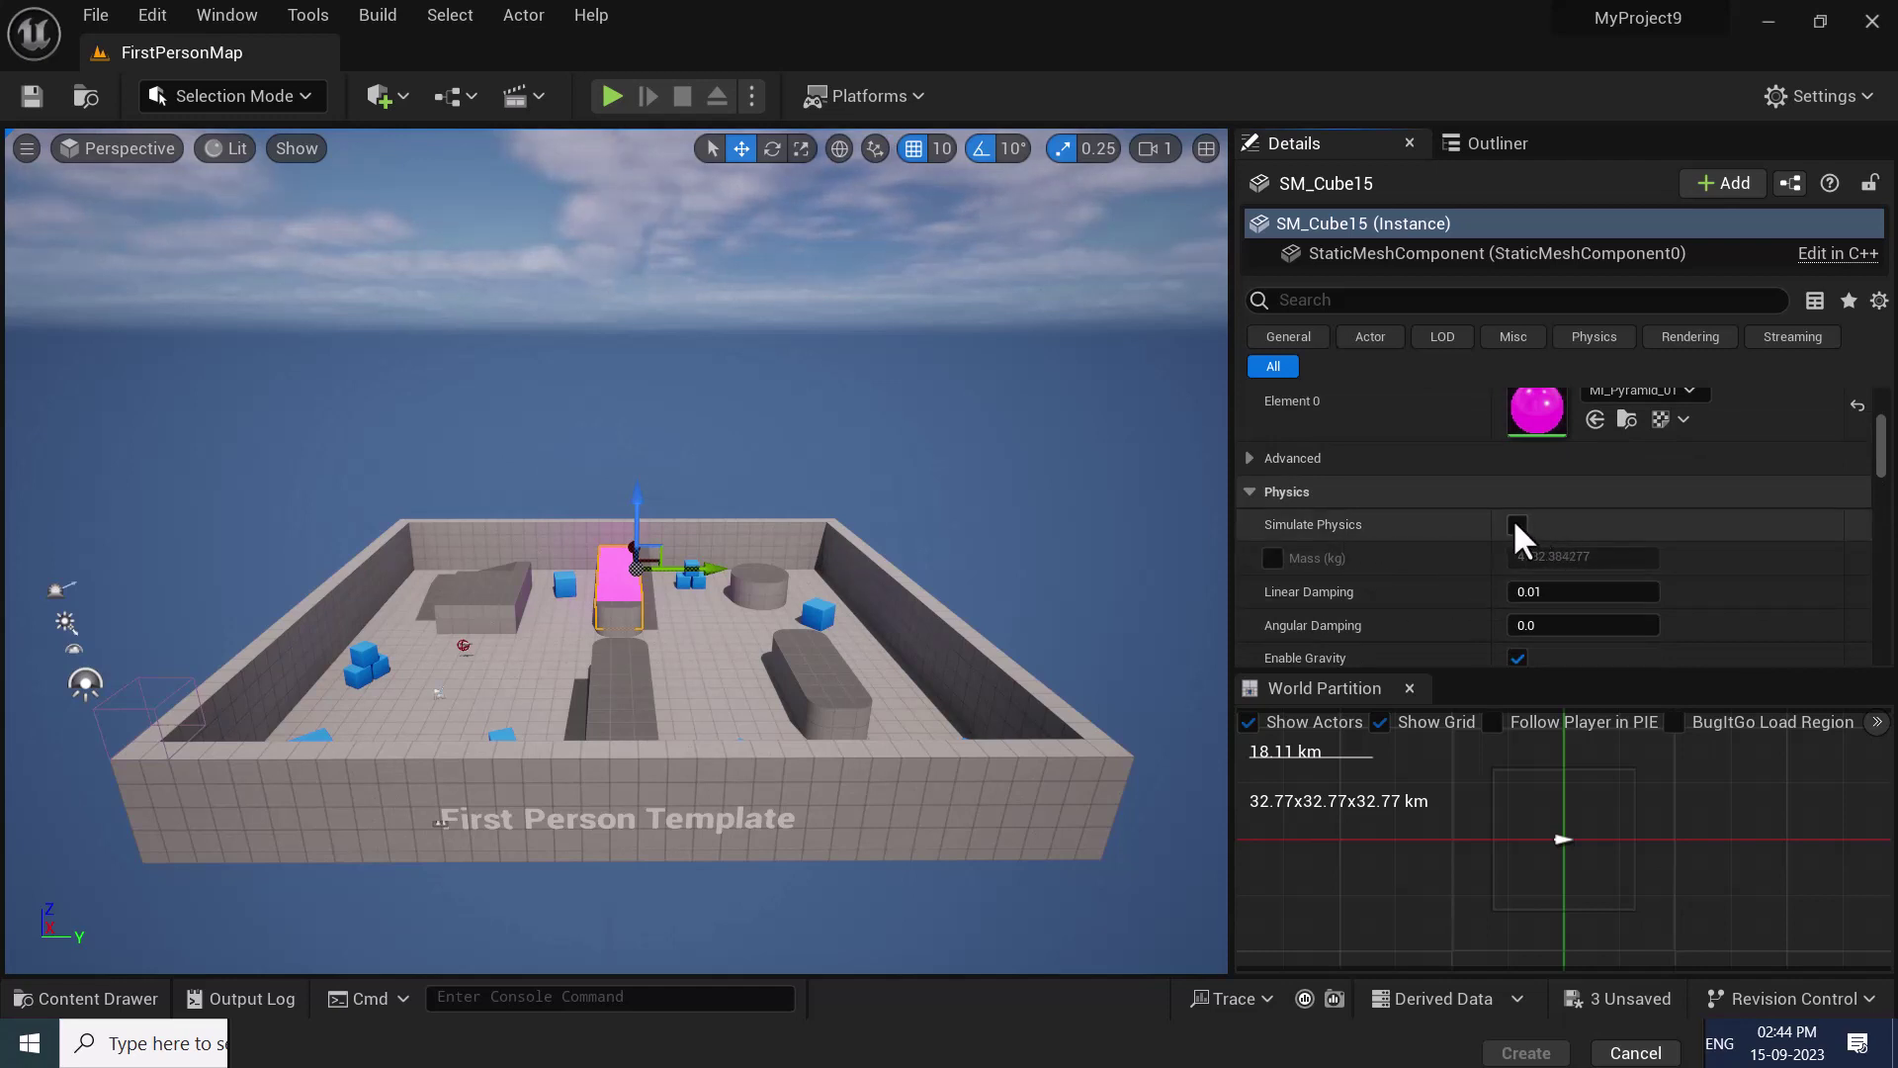
scroll(1725, 593, "down", 4)
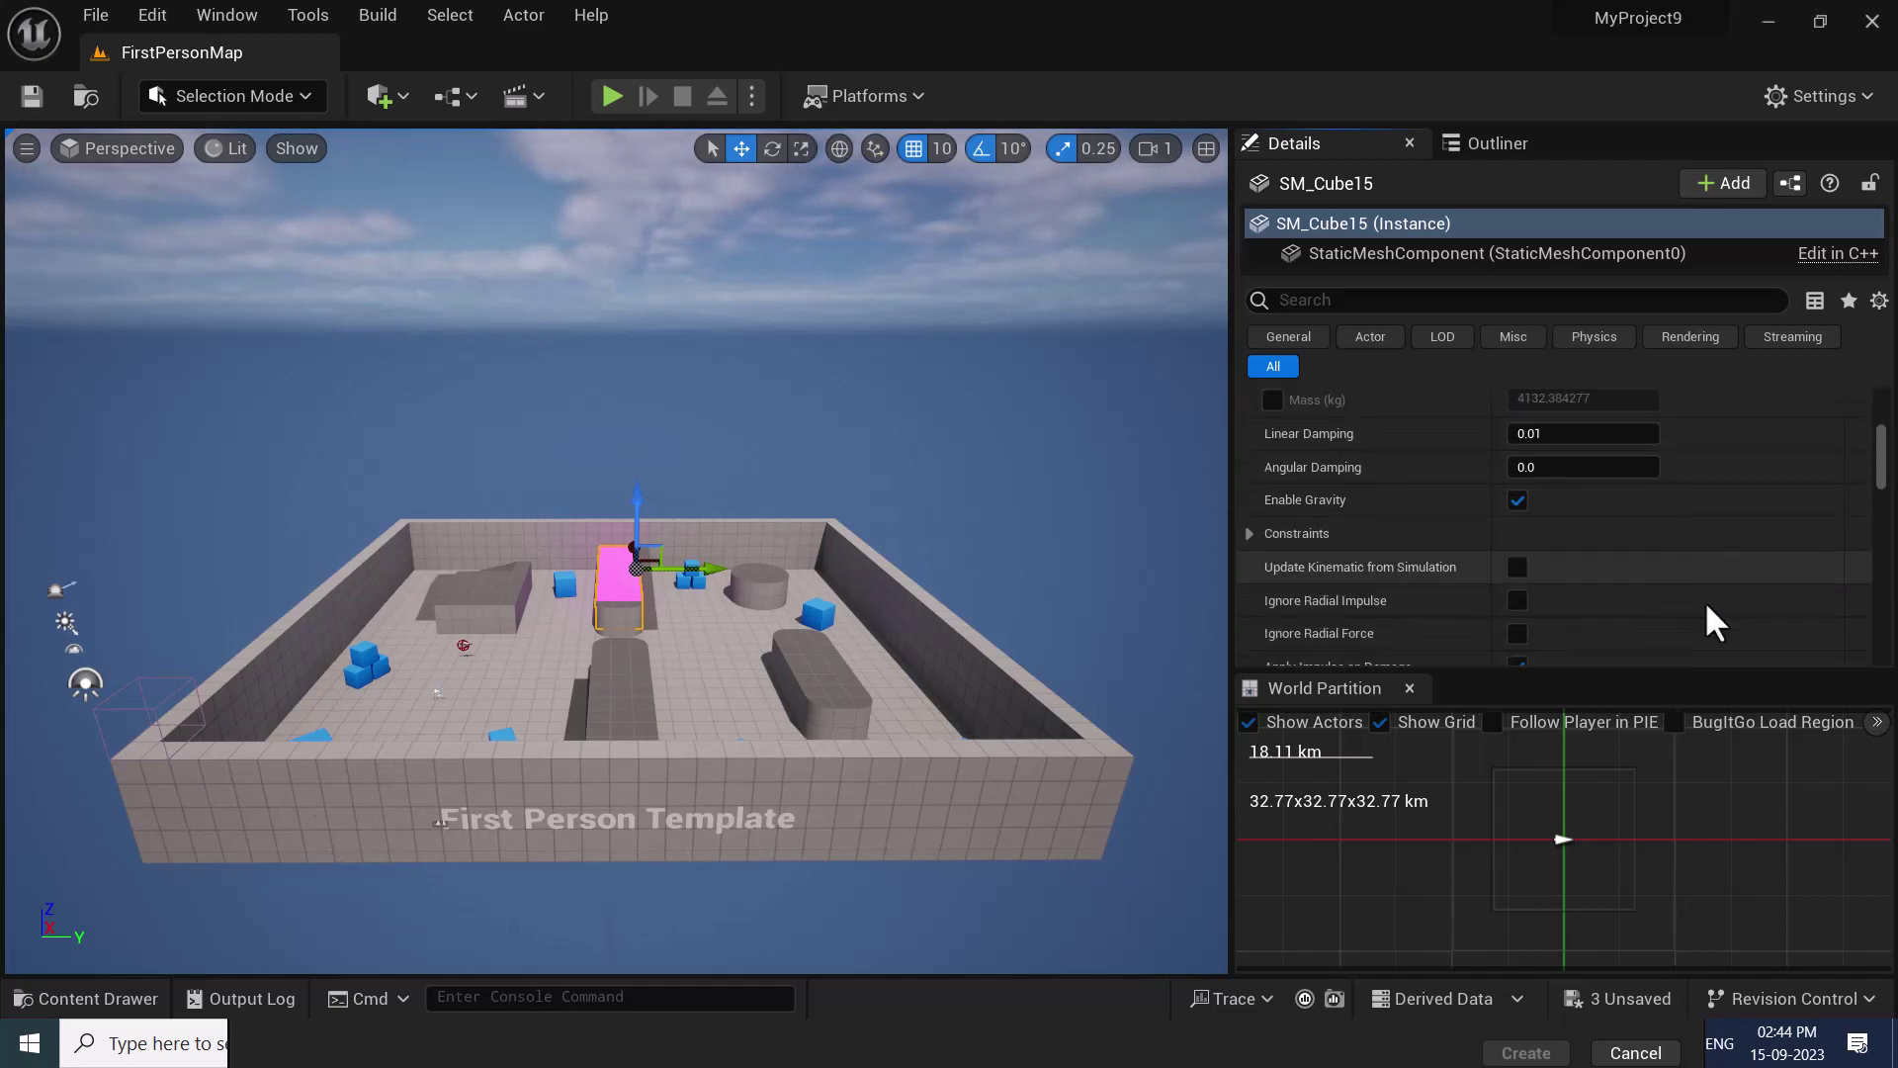
scroll(1713, 621, "down", 3)
scroll(1495, 585, "down", 5)
scroll(1713, 583, "down", 3)
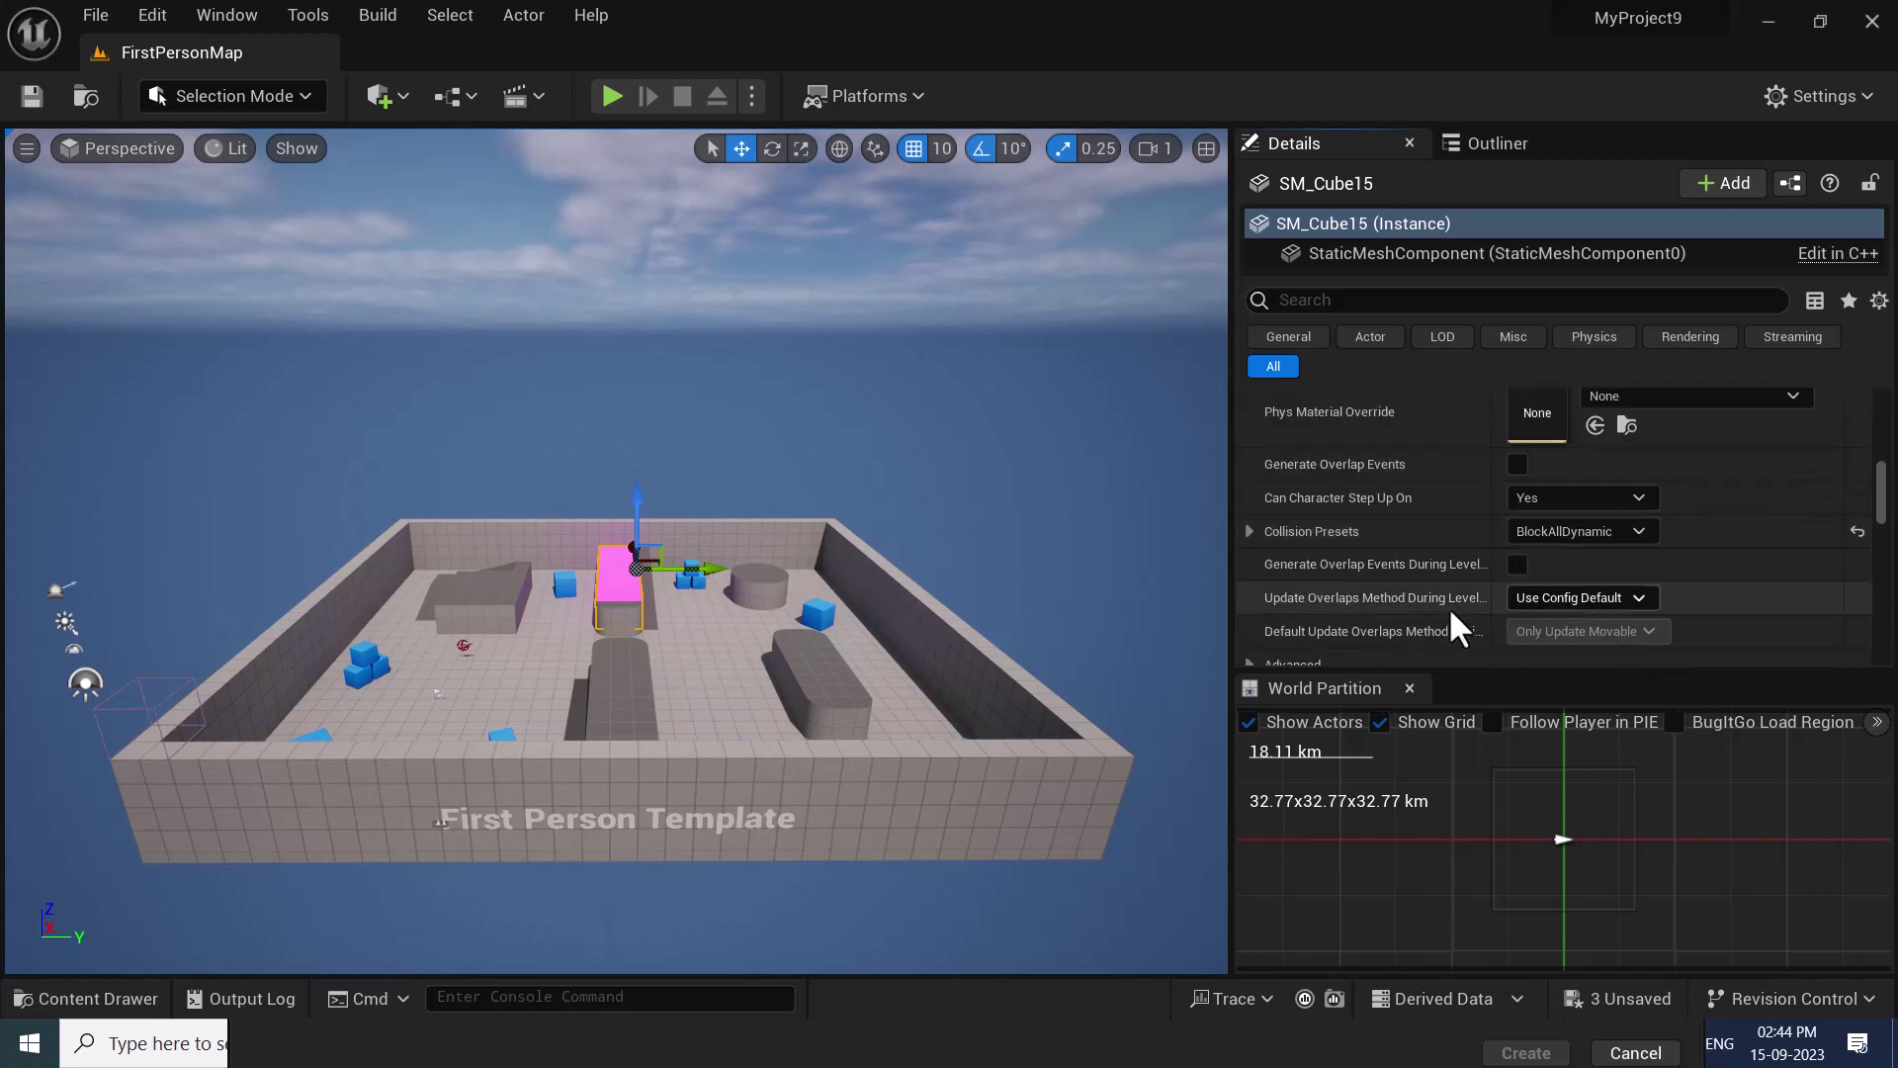
scroll(1474, 581, "down", 3)
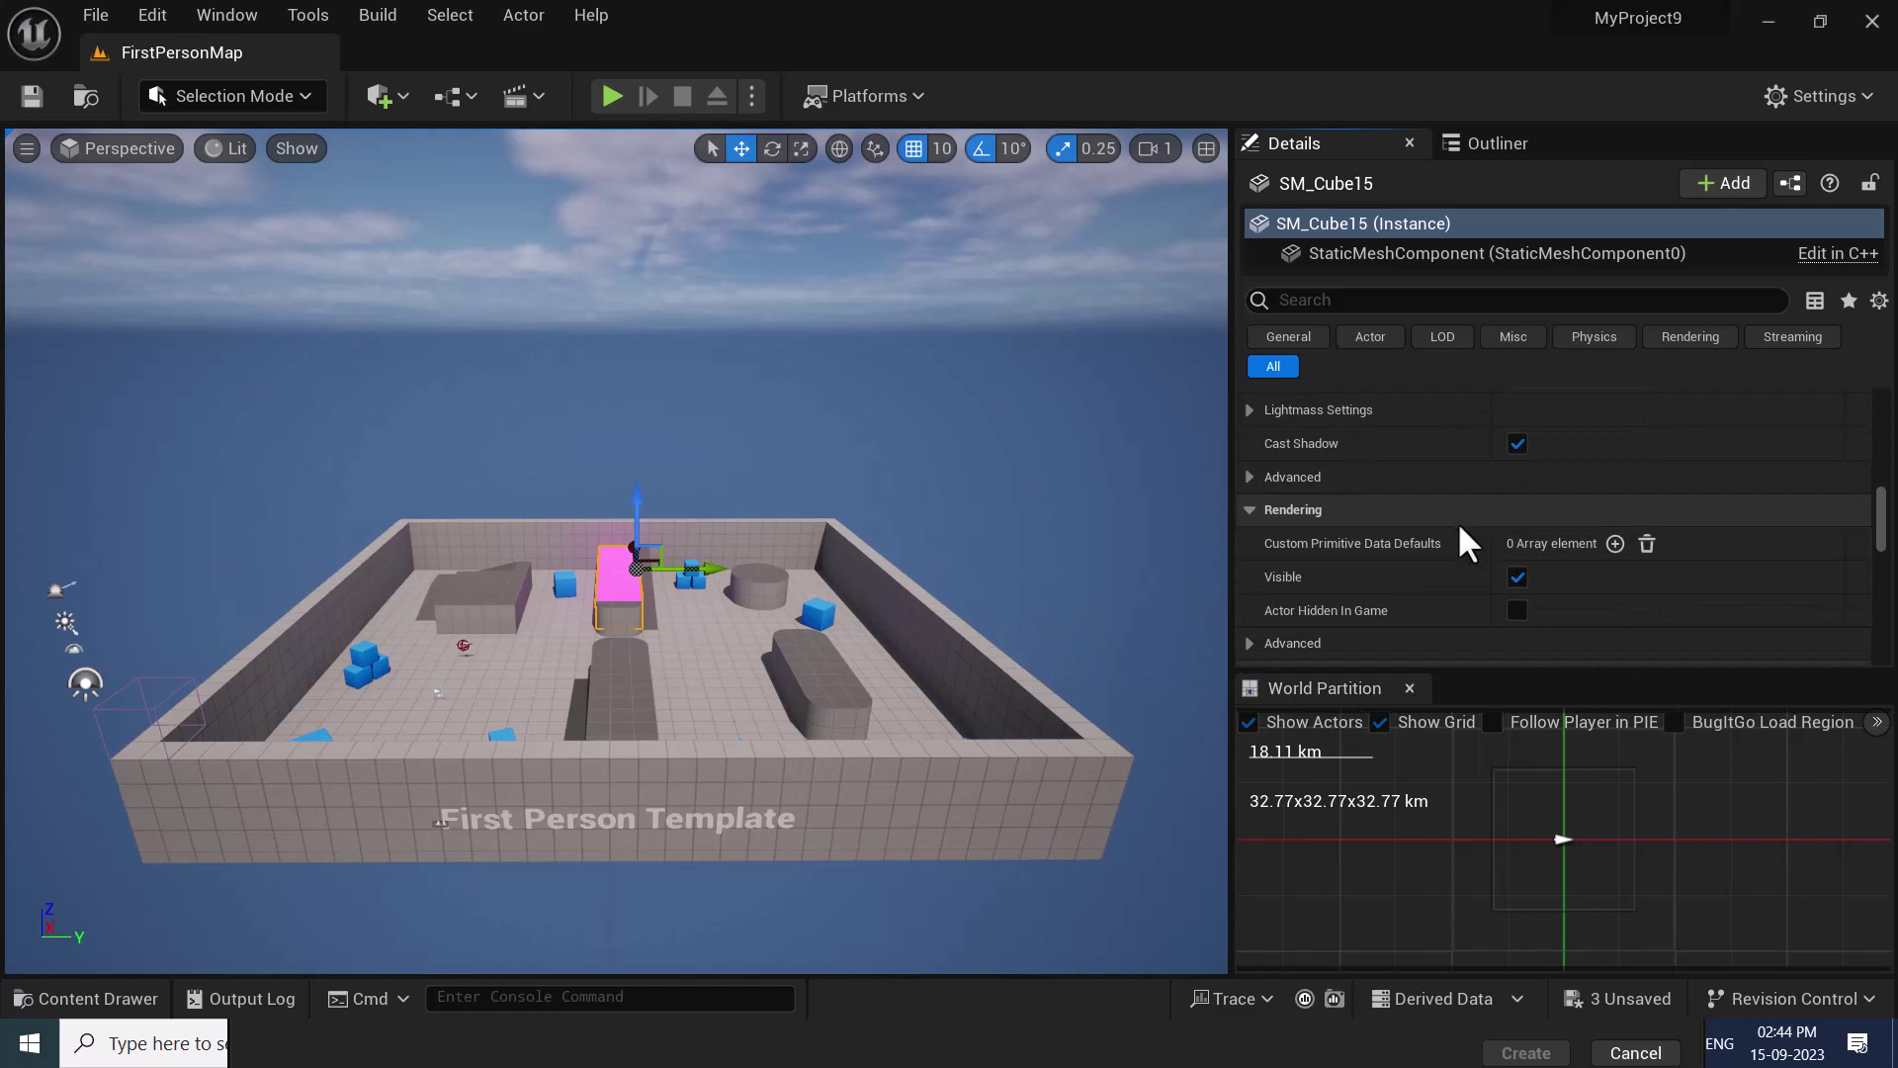
Collapse SM_Cube15's Rendering, HLOD and Navigation property groups in the Details panel.
left_click(1249, 509)
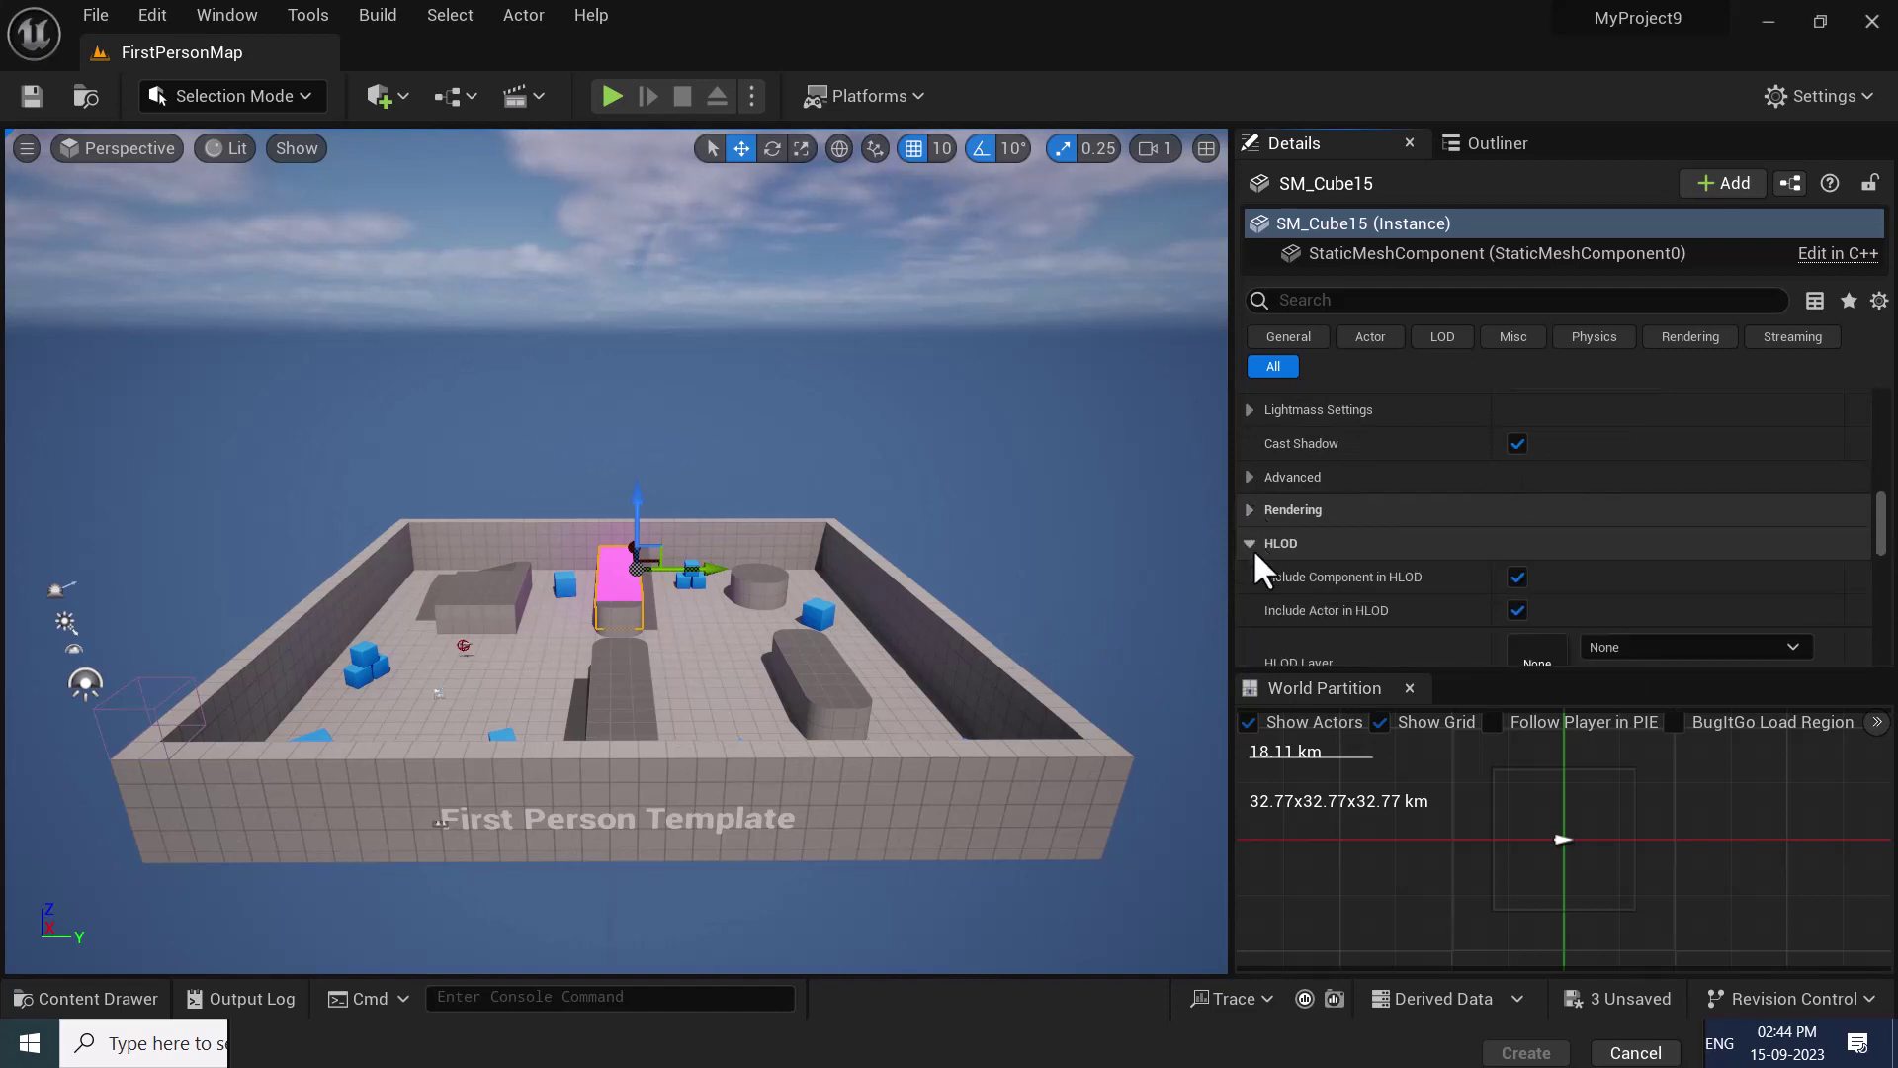
left_click(1249, 546)
left_click(1247, 610)
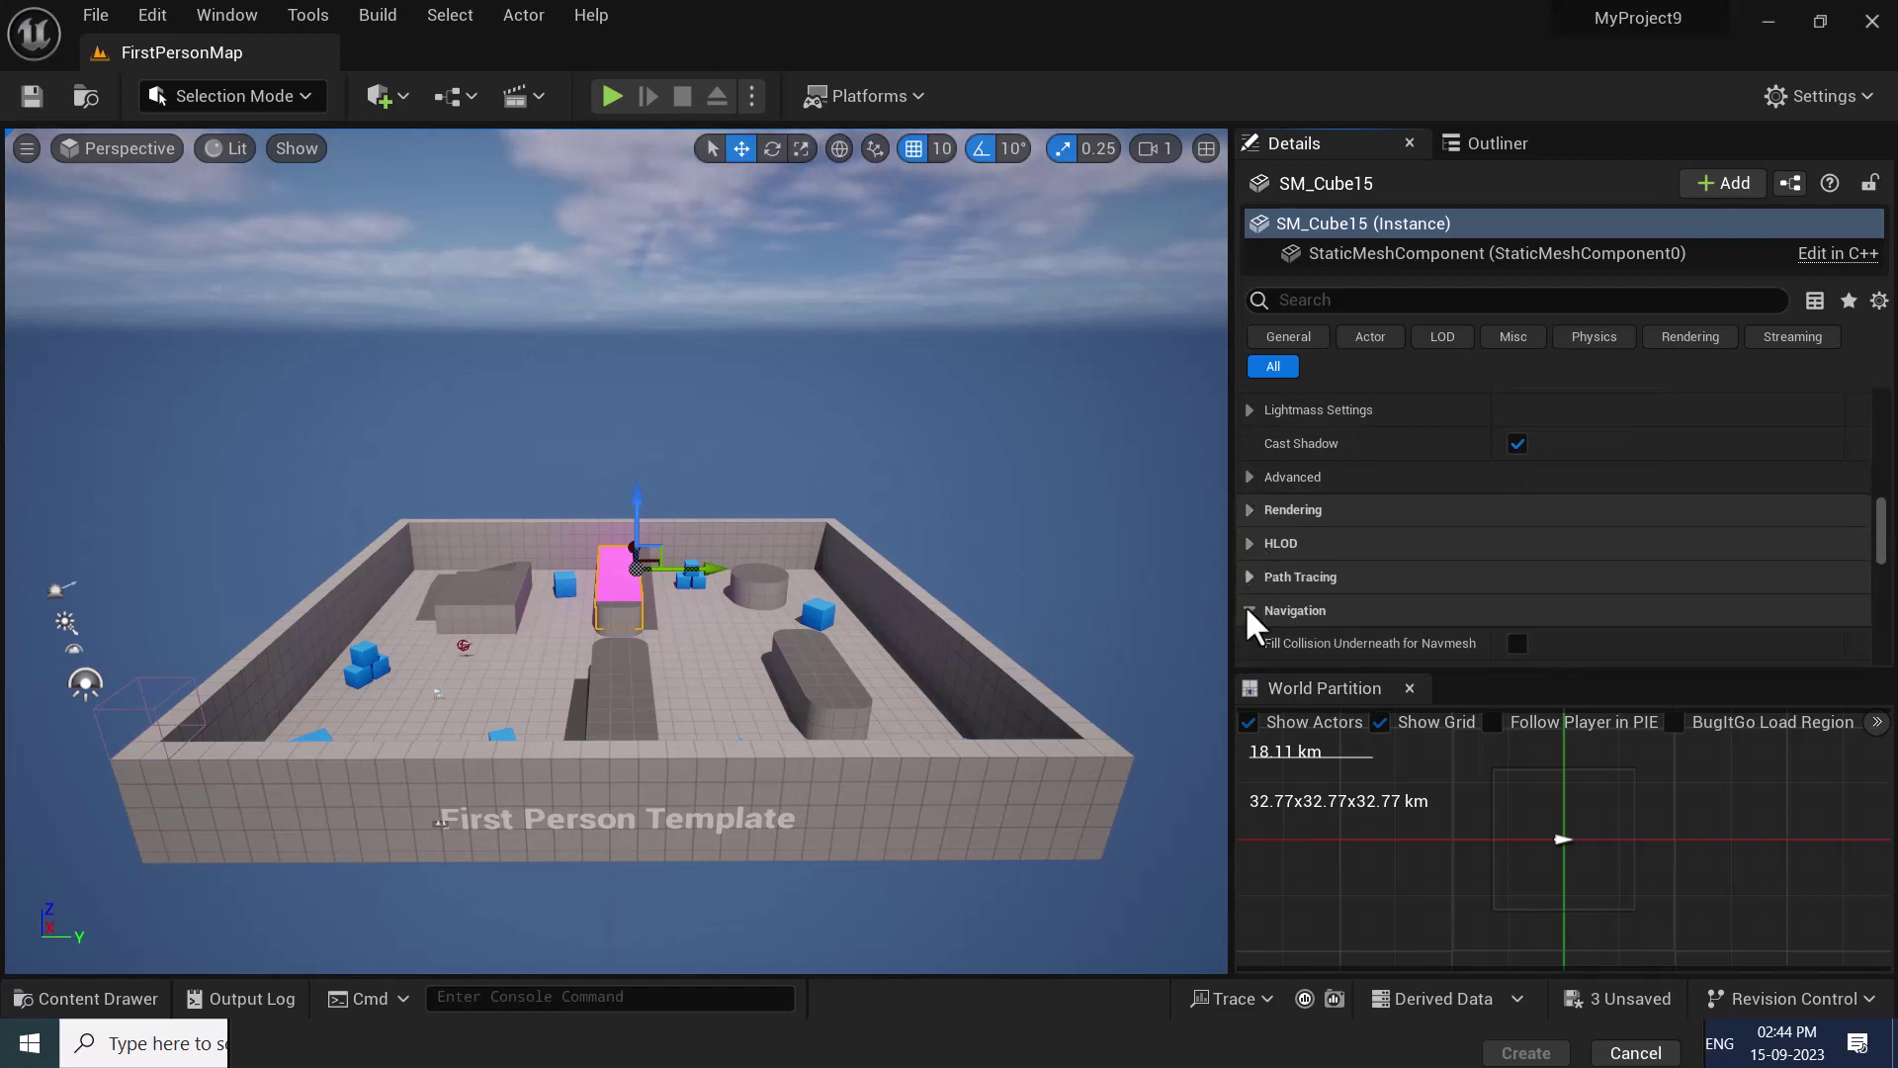
left_click(1248, 610)
scroll(1414, 614, "down", 3)
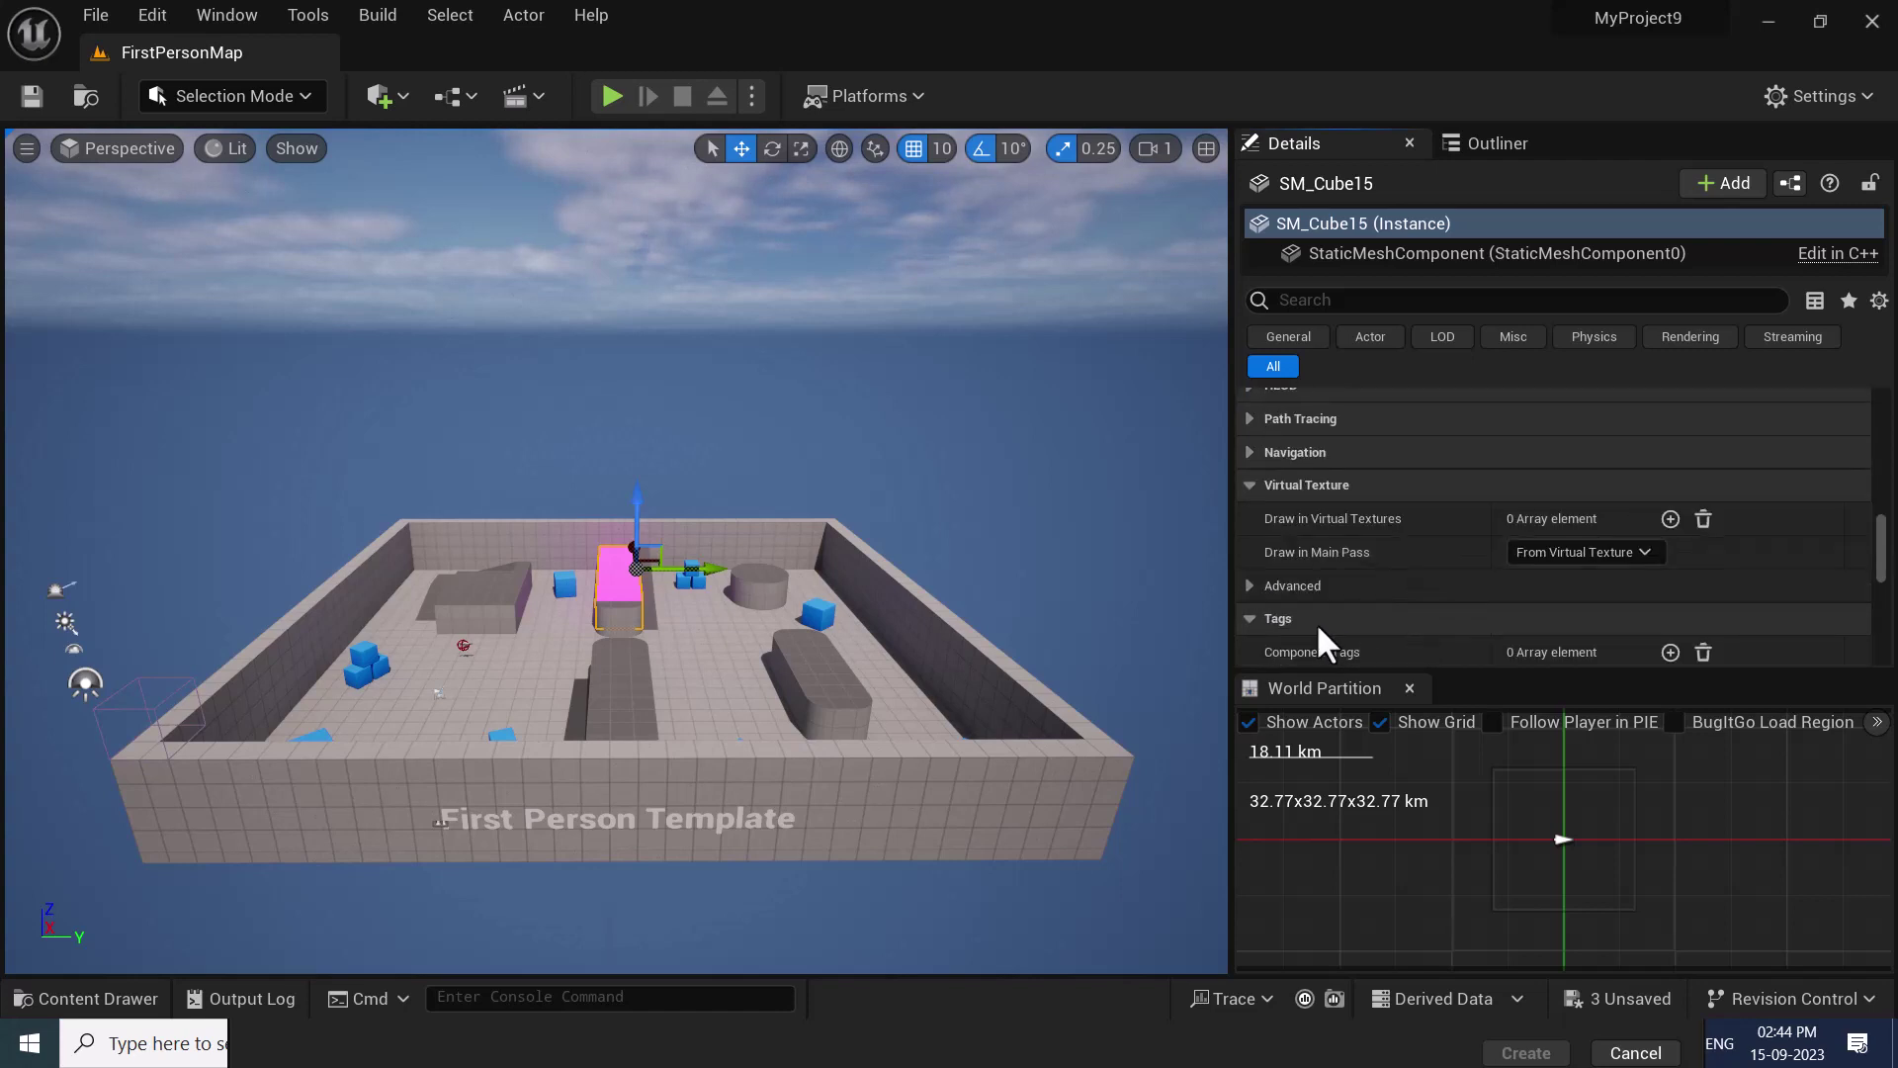
Collapse Virtual Texture, Tags, Cooking and Replication, then glance at the Outliner and return to Details.
left_click(1249, 485)
left_click(1248, 518)
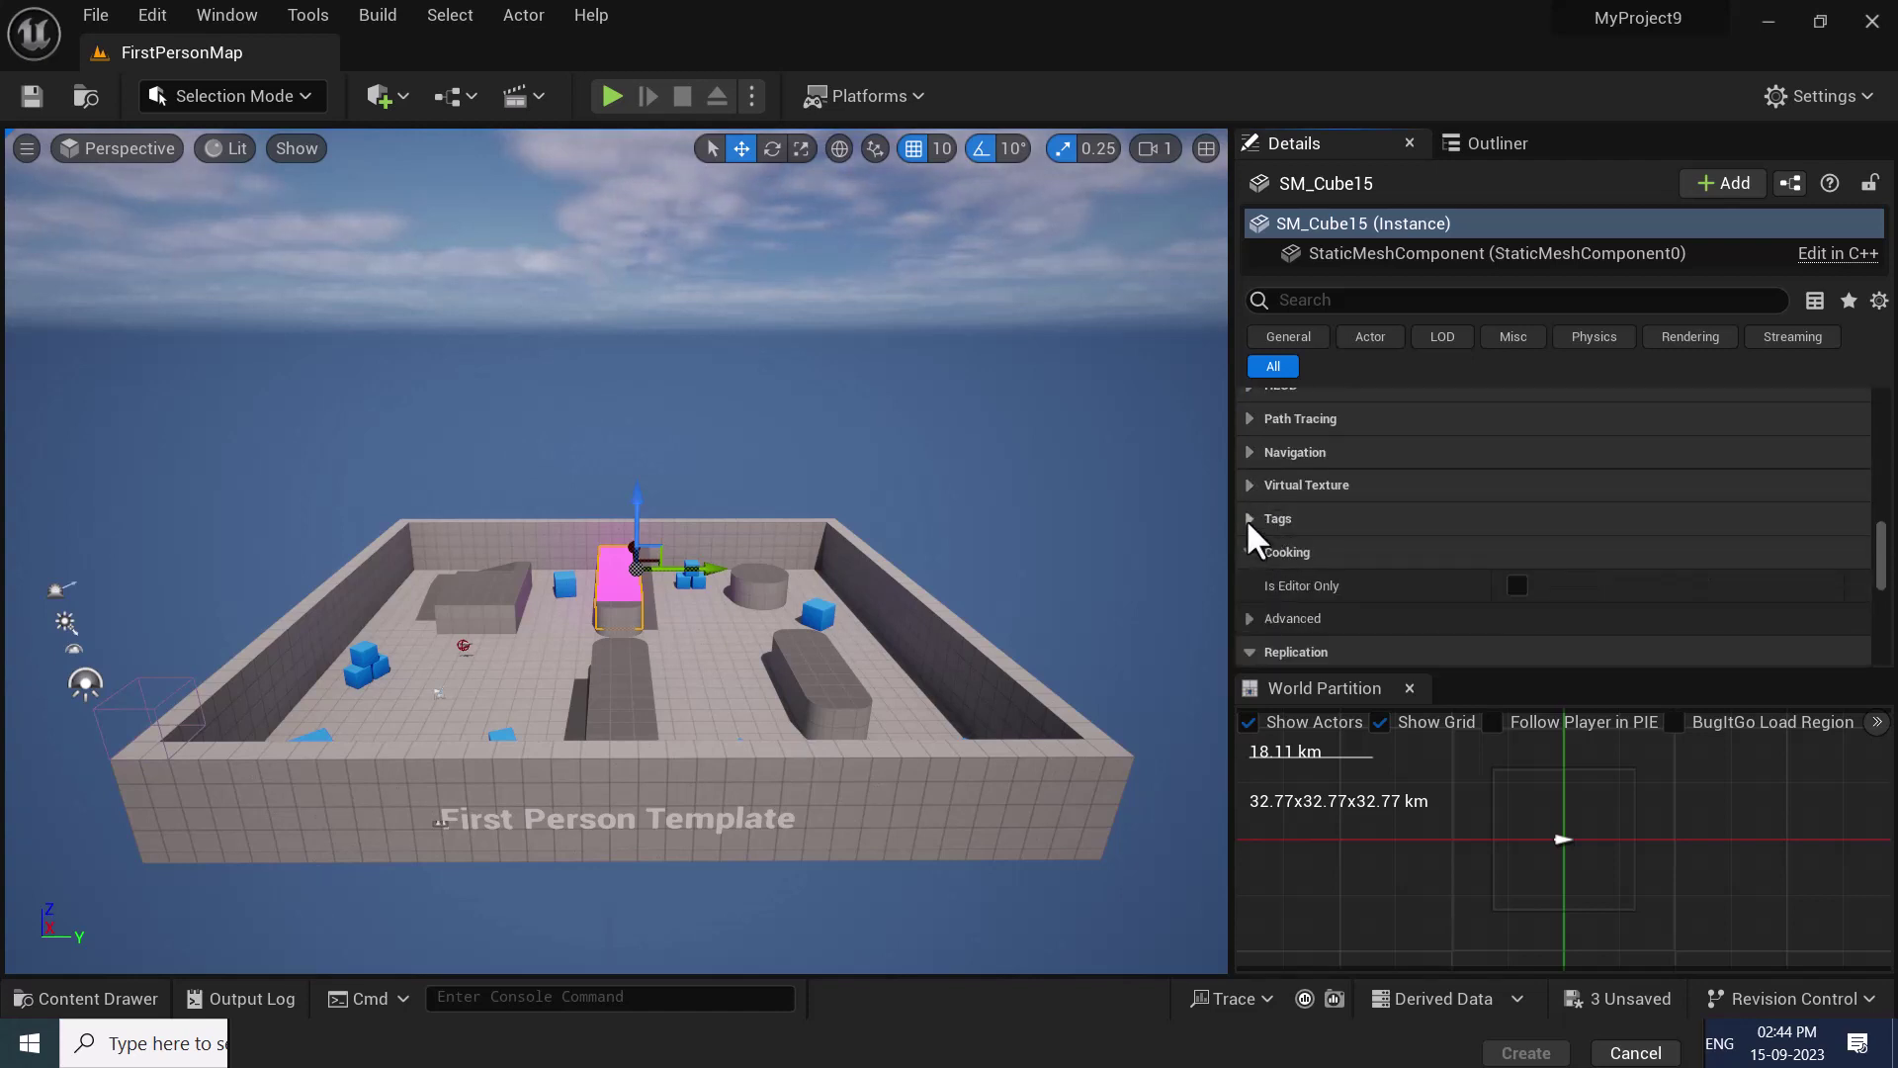
left_click(1252, 556)
left_click(1248, 585)
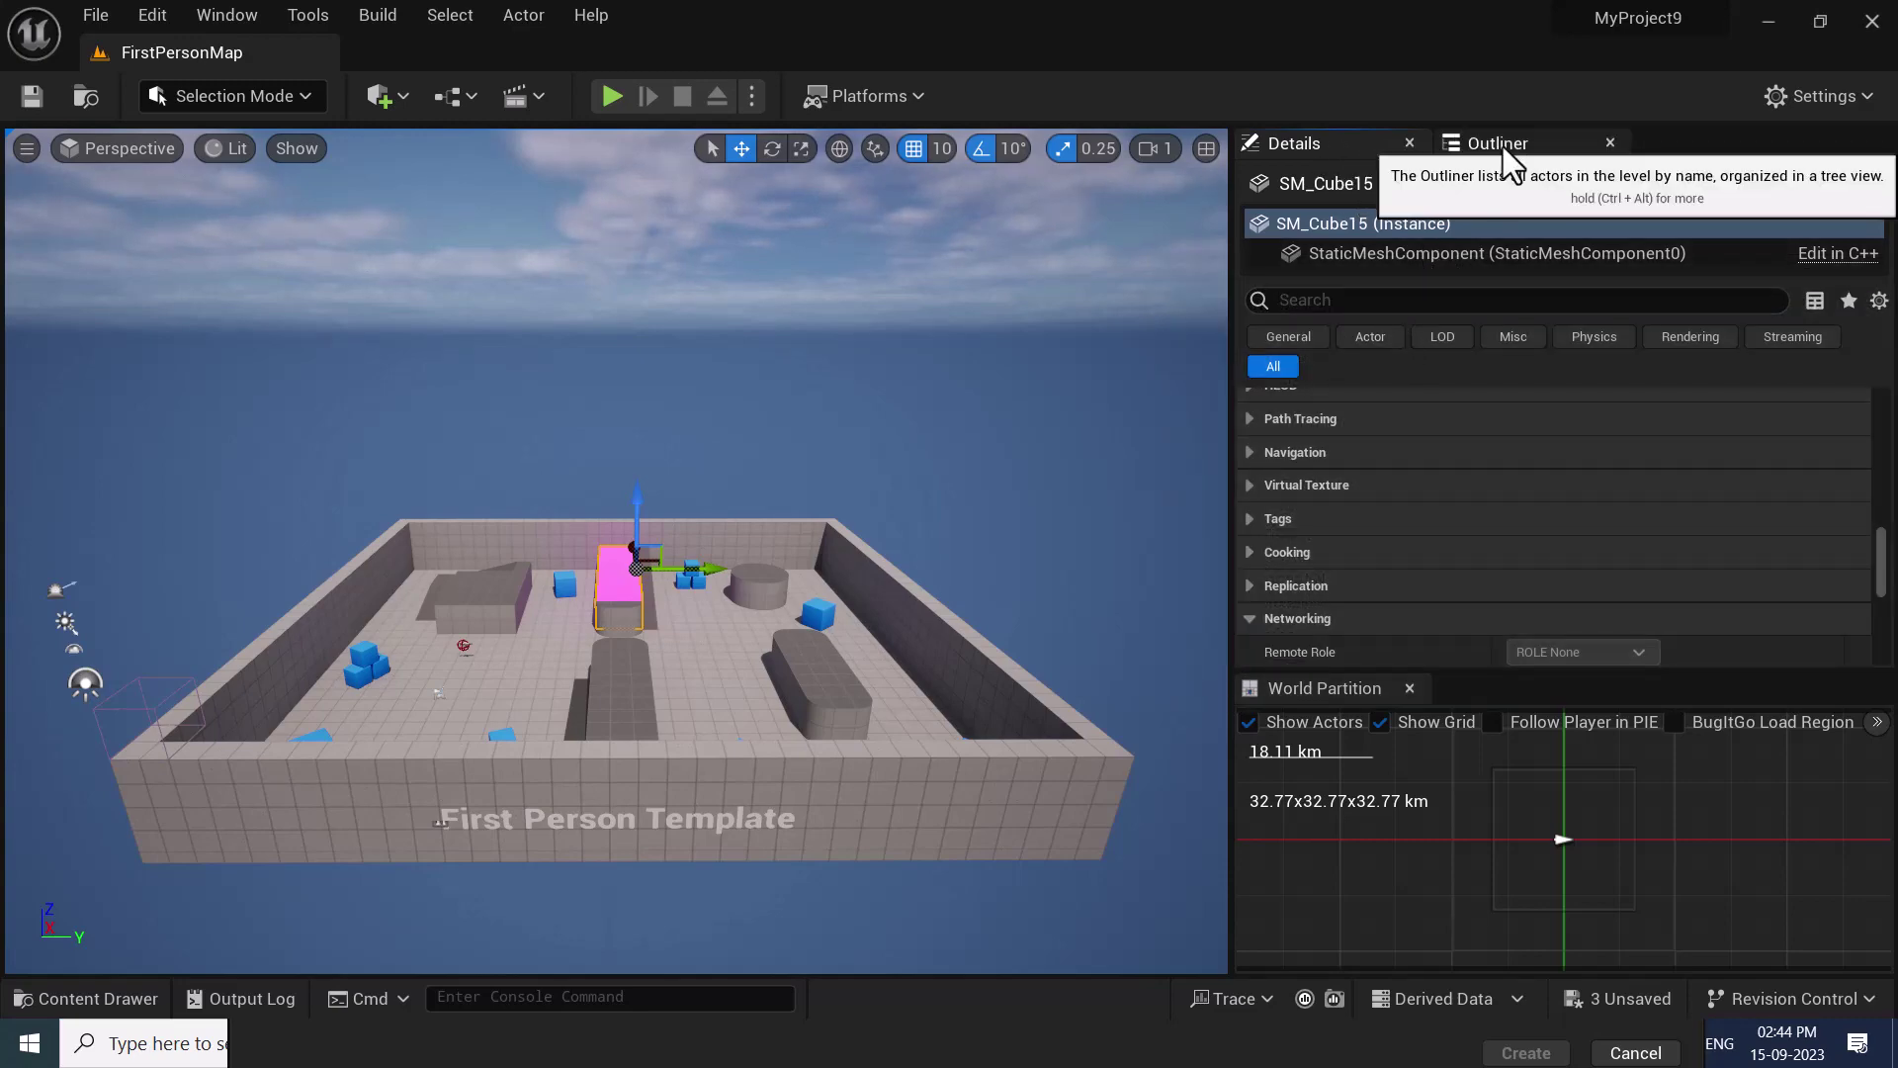
left_click(1501, 147)
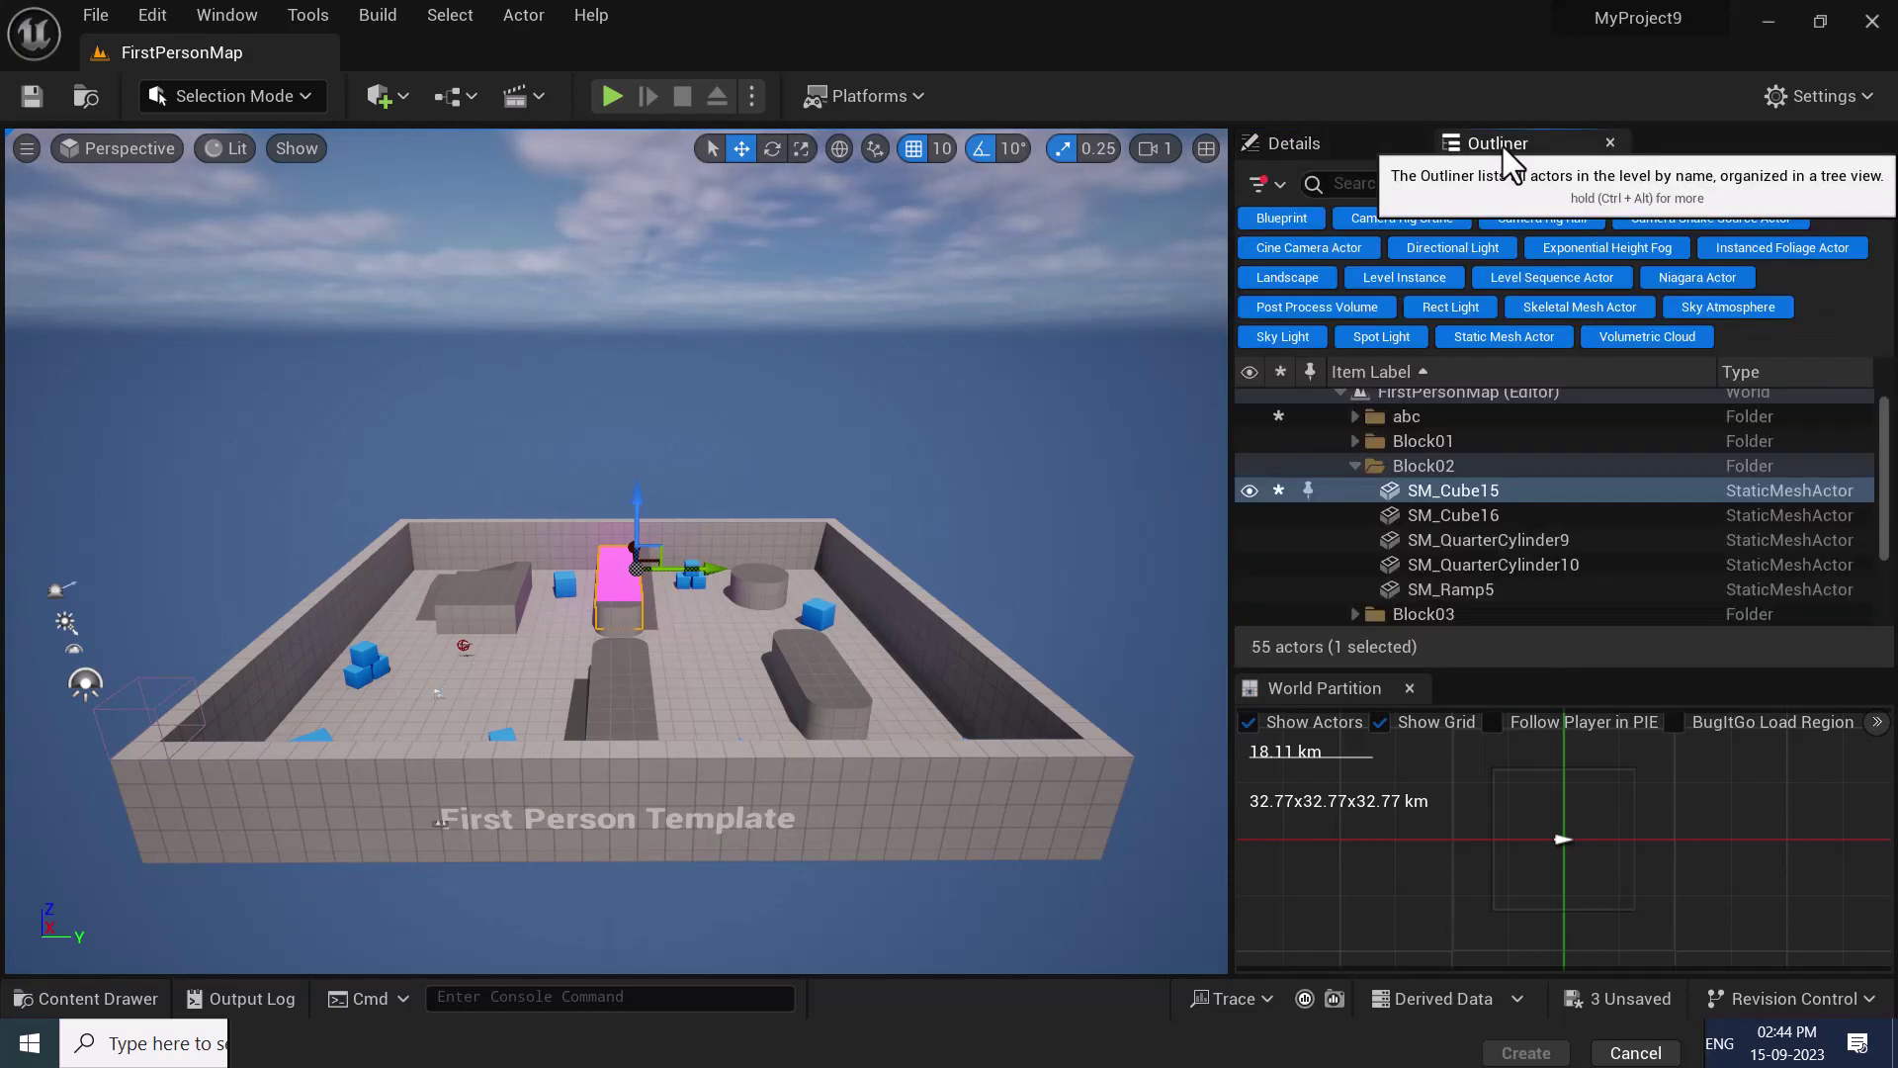
left_click(1313, 142)
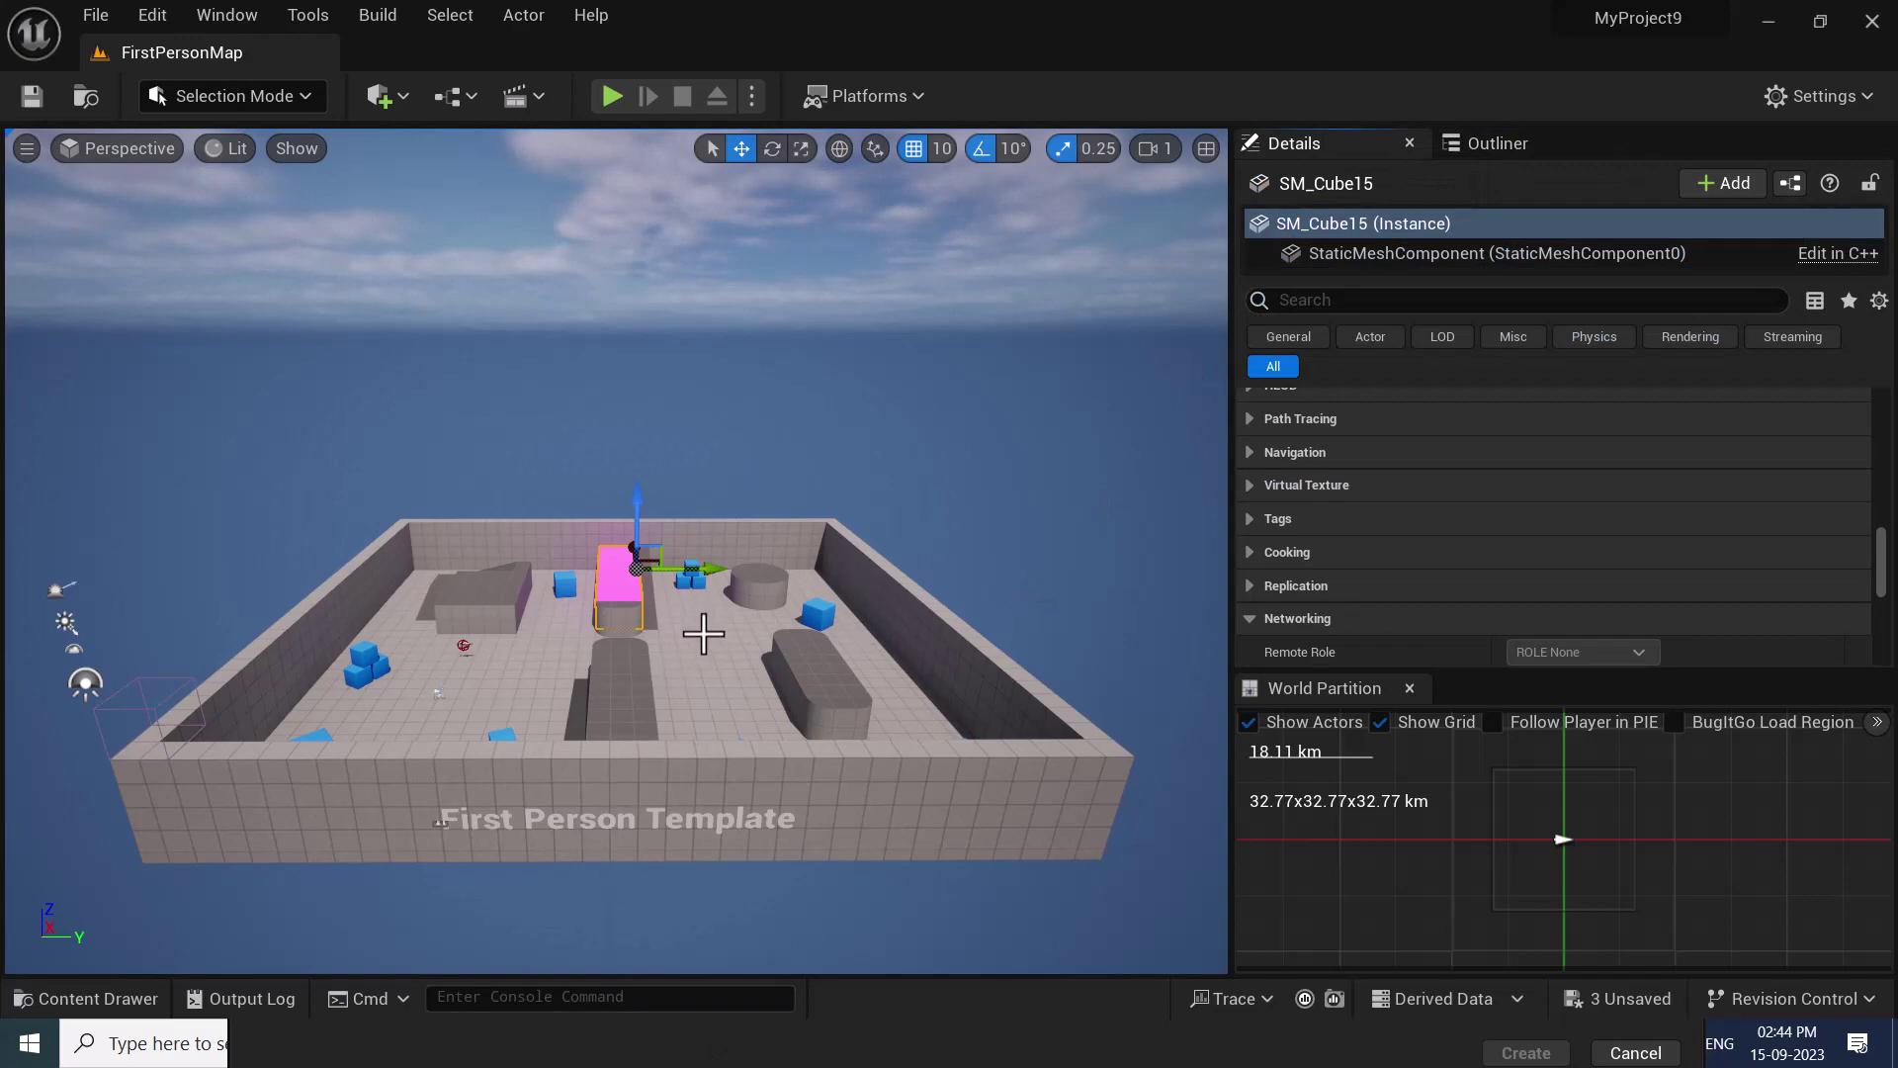
Focus on the pink SM_Cube15 ramp and orbit in to a close low side view.
key("f")
mouse_move(843, 665)
left_mouse_down("alt")
mouse_move(751, 682)
mouse_move(1017, 847)
left_mouse_up("alt")
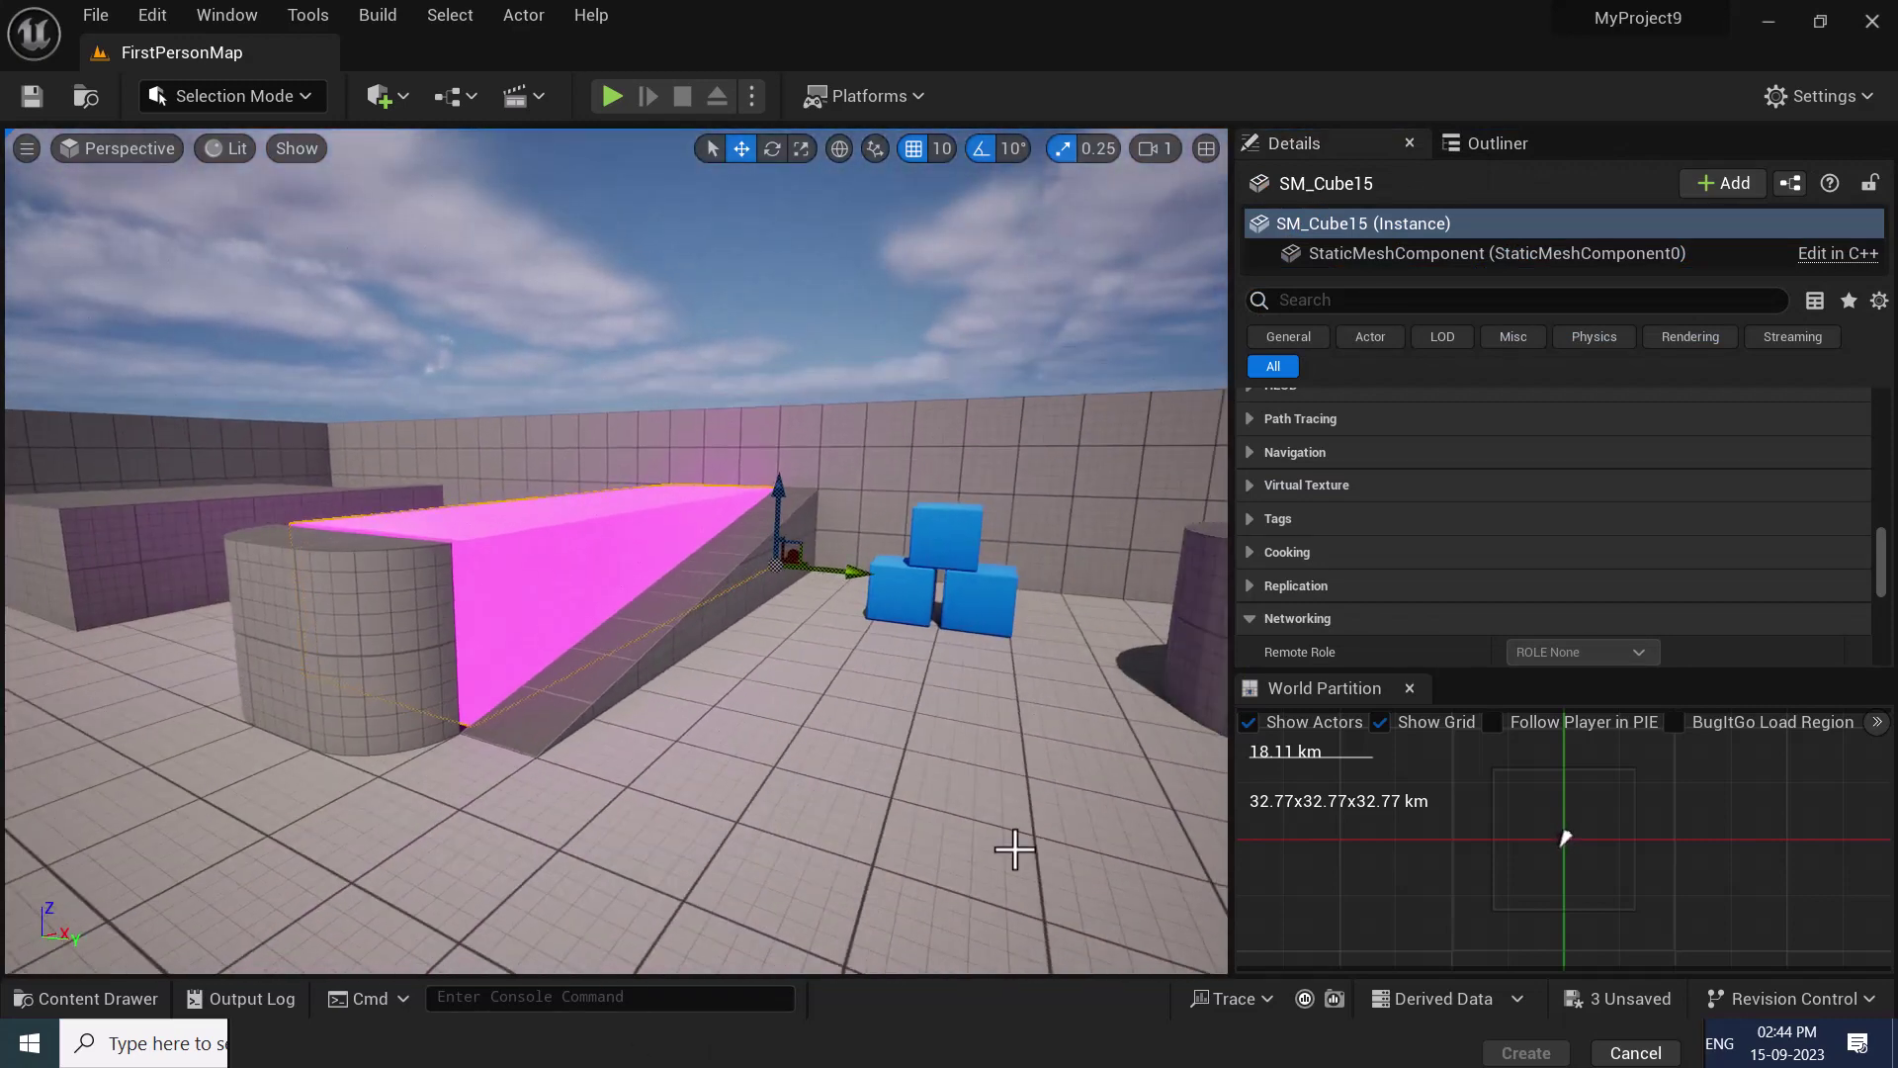
scroll(729, 393, "up", 2)
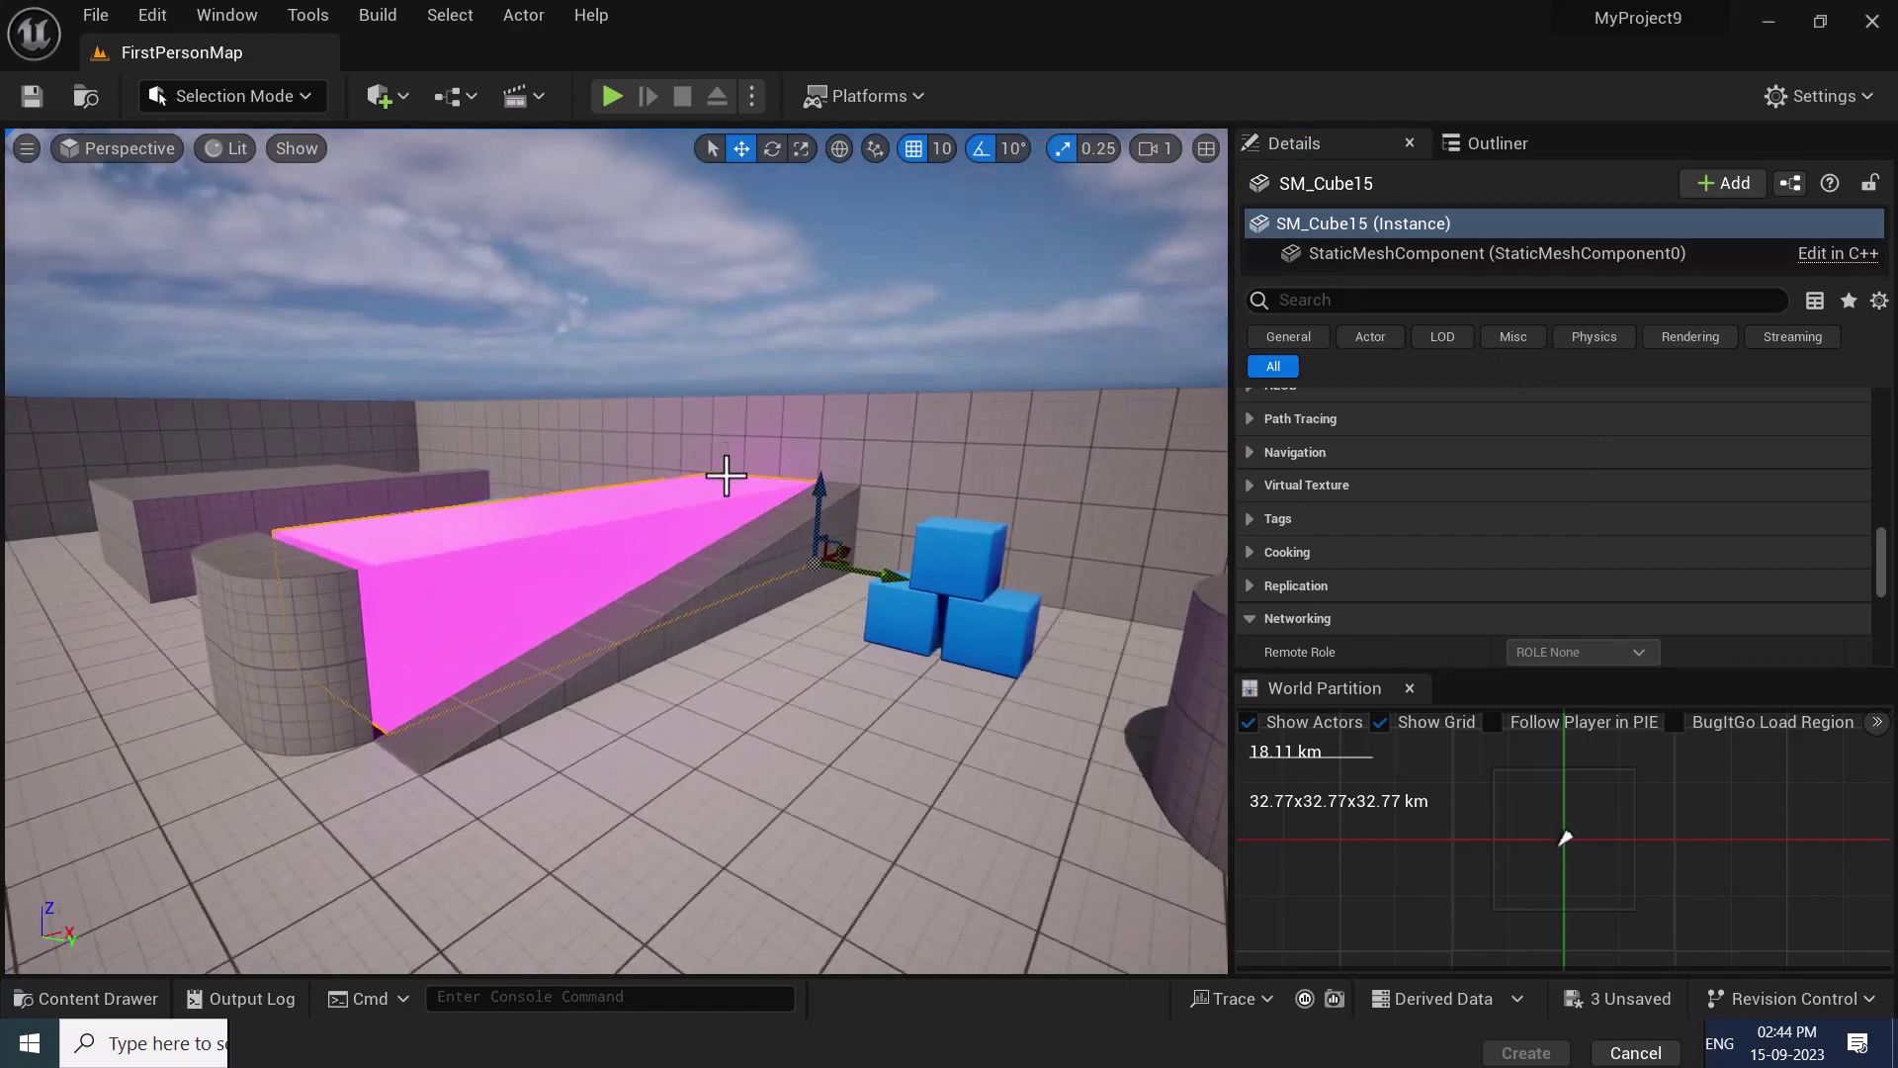
Switch to the Outliner and back to Details, then bring up Task View of all windows.
left_click(1498, 144)
left_click(1336, 141)
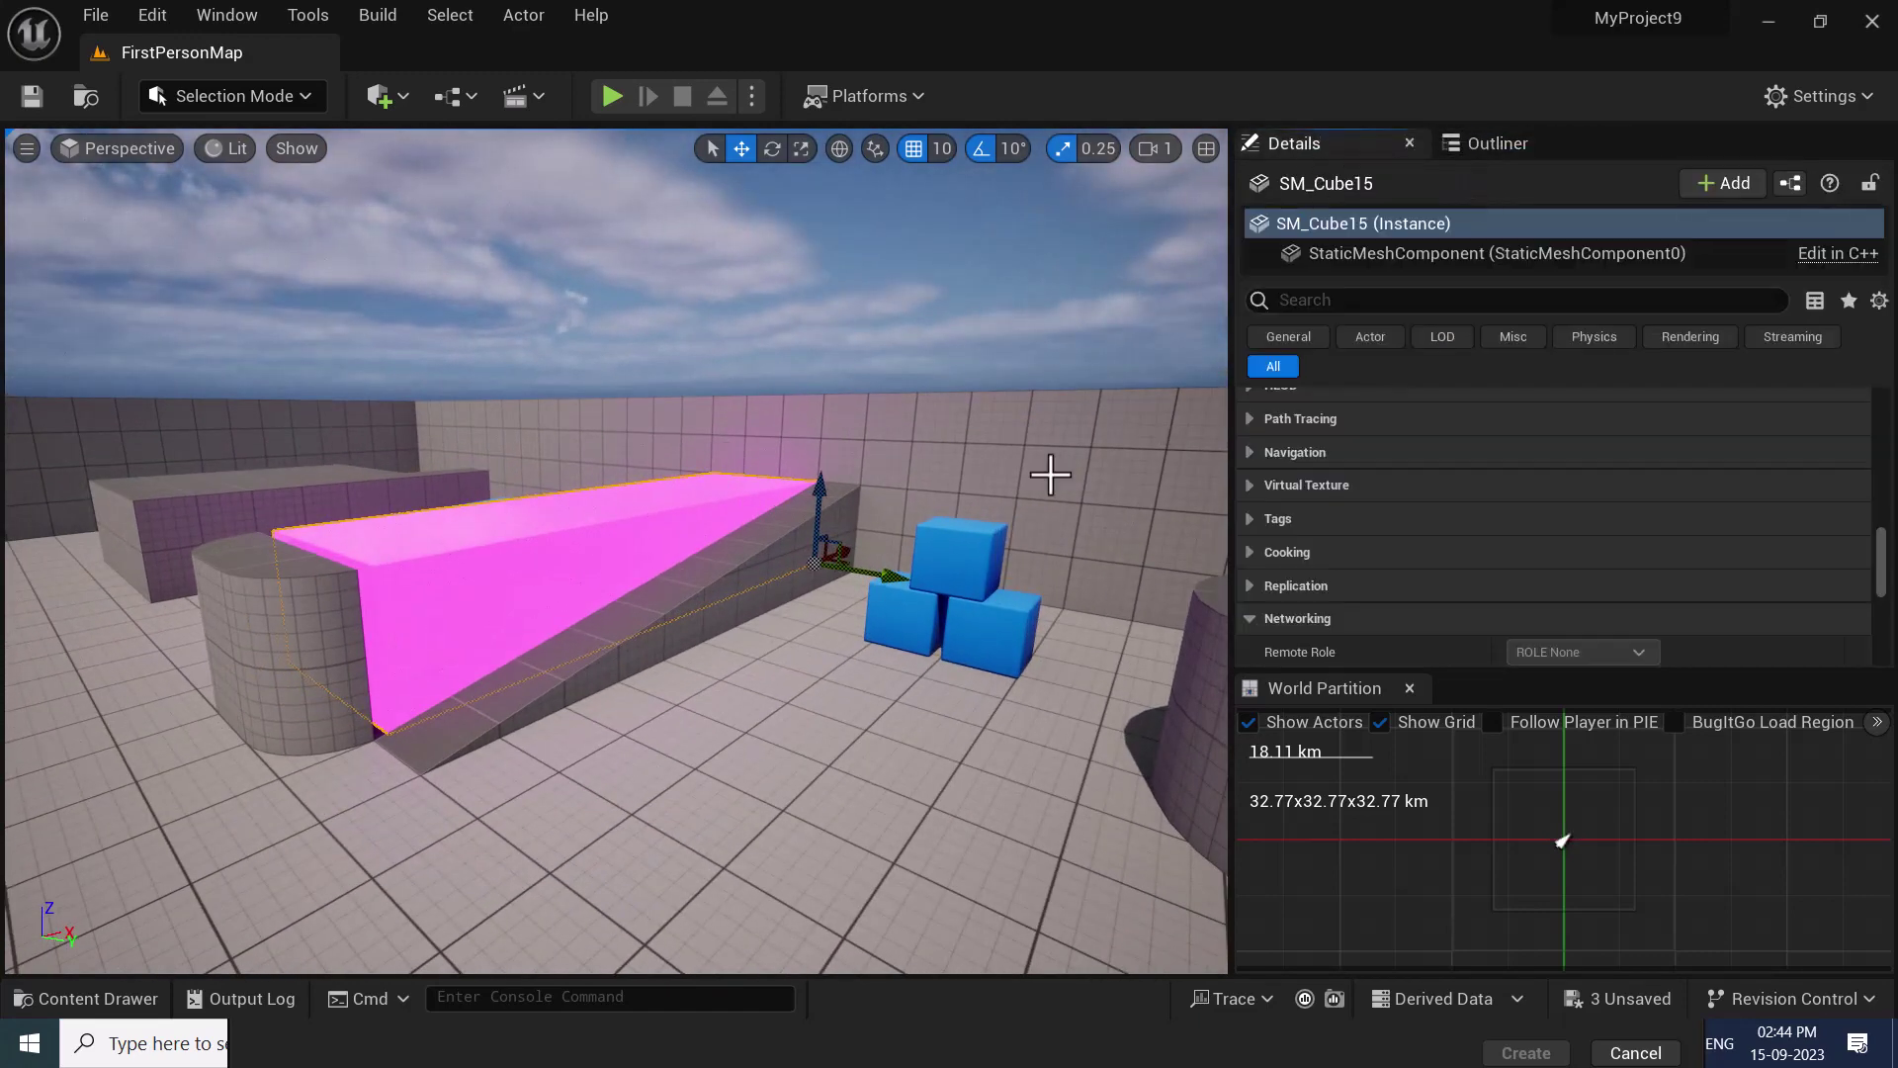
key("super+Tab")
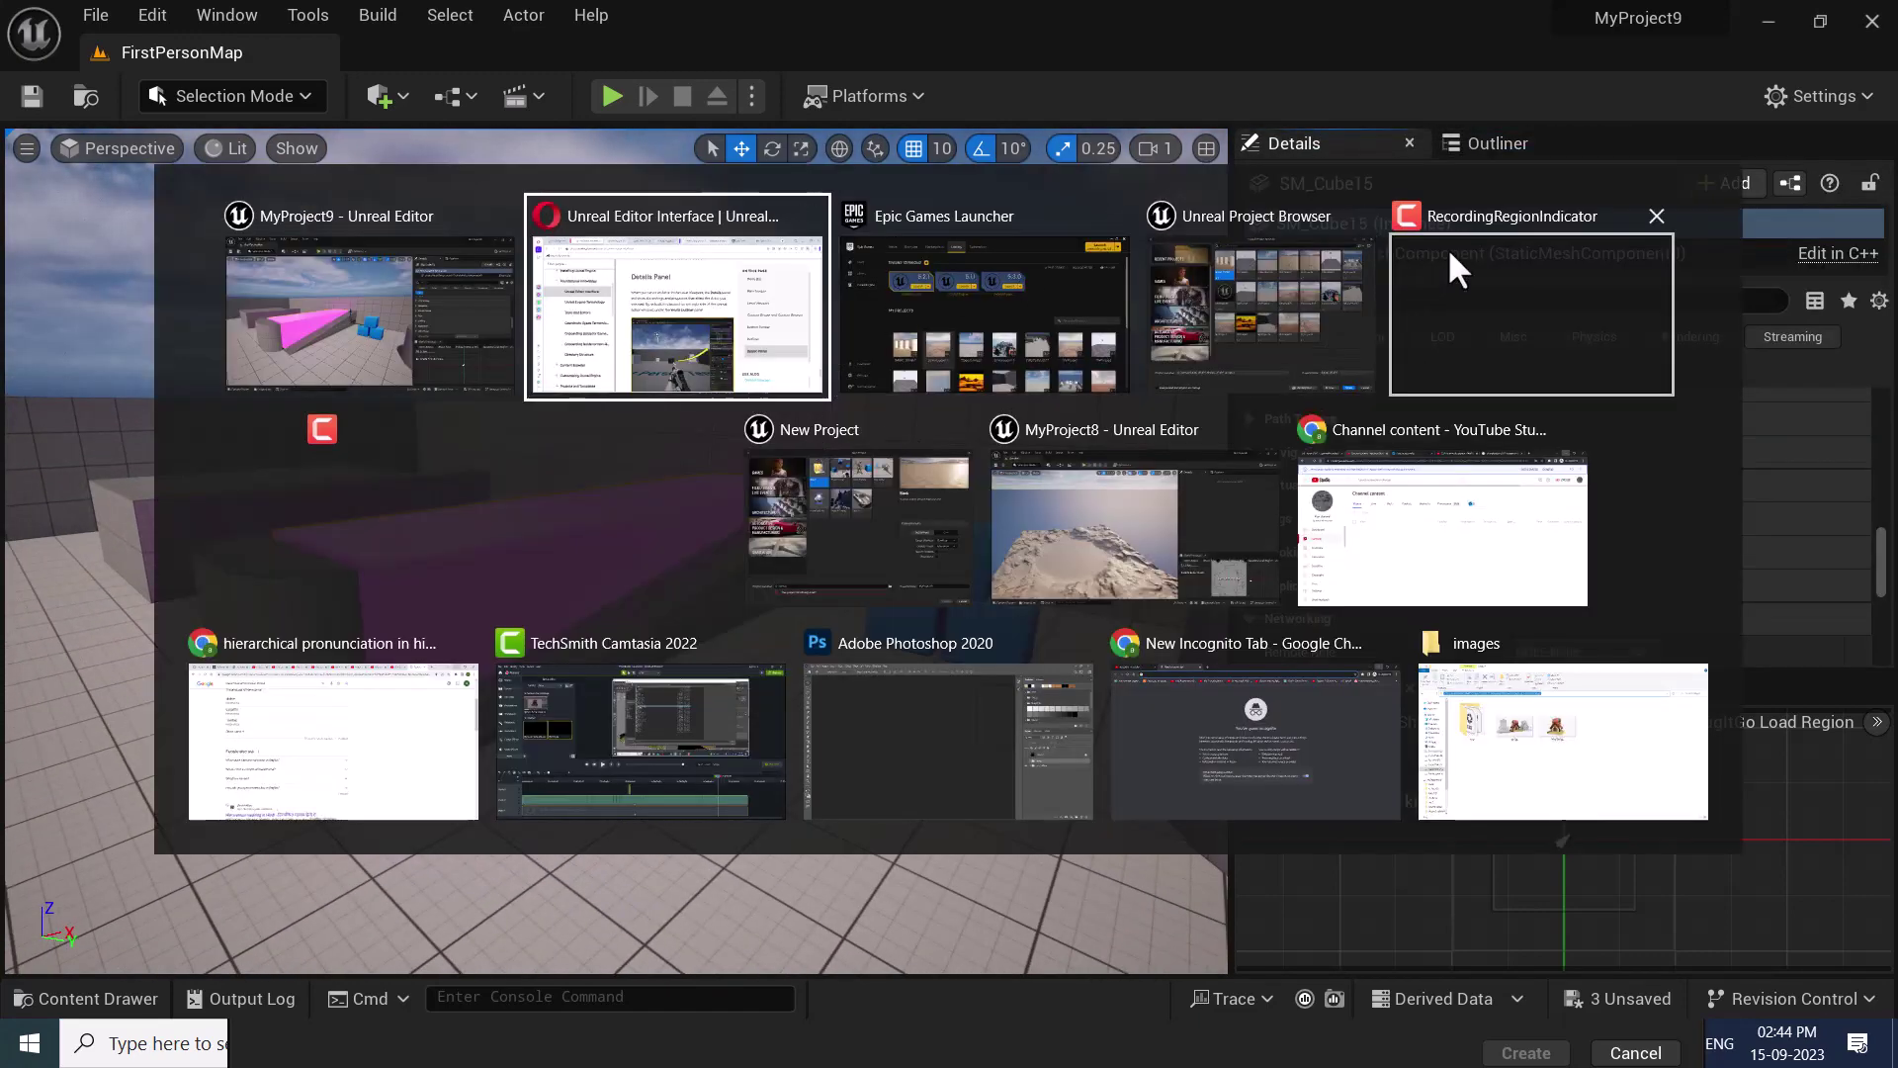